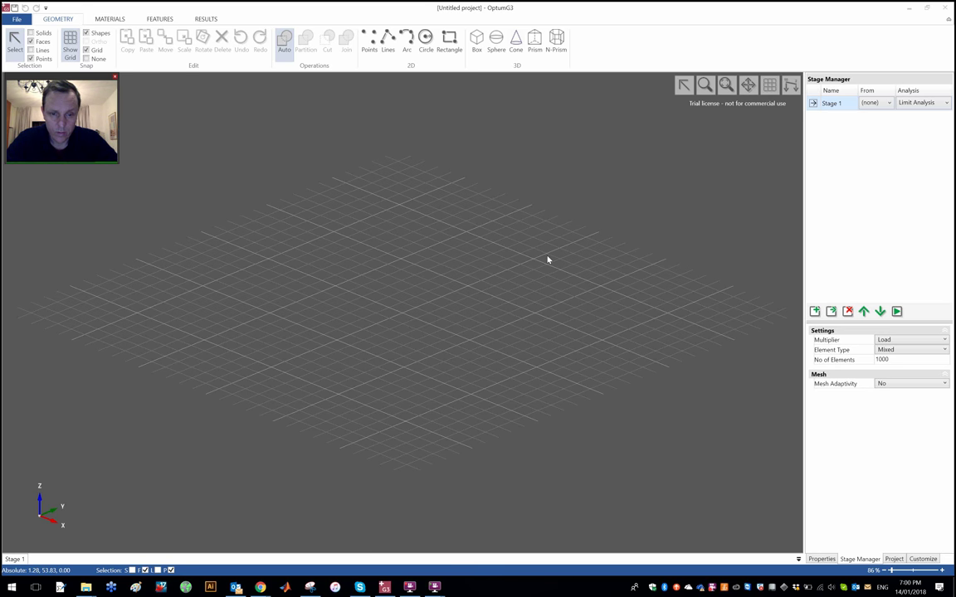
Draw a box with base corners (10,-10,0) and (-10,10,0) and height 10.
{"action": "scroll", "coordinate": [547, 260], "scroll_direction": "up", "scroll_amount": 3}
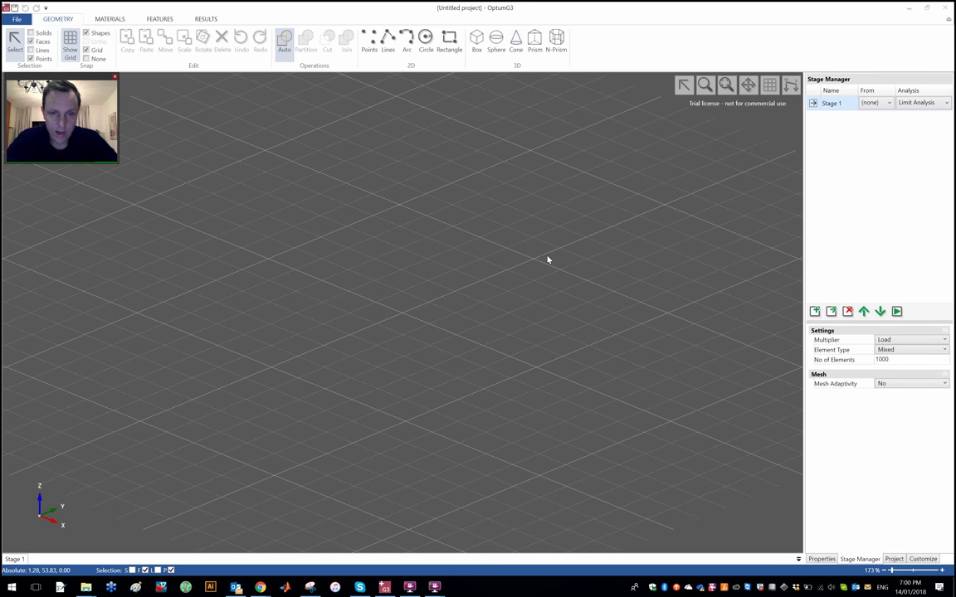
{"action": "left_click", "coordinate": [476, 41]}
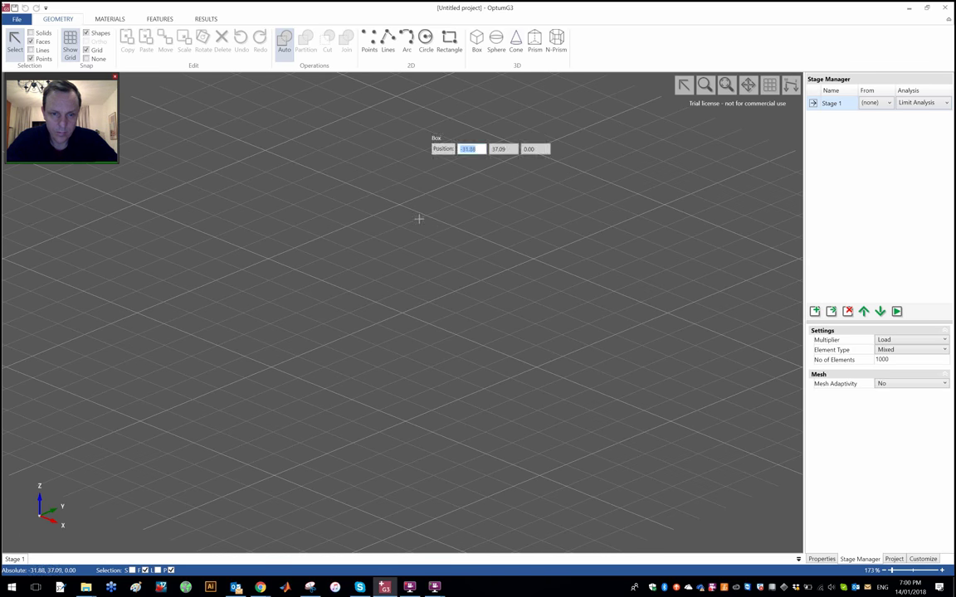
{"action": "left_click", "coordinate": [405, 355]}
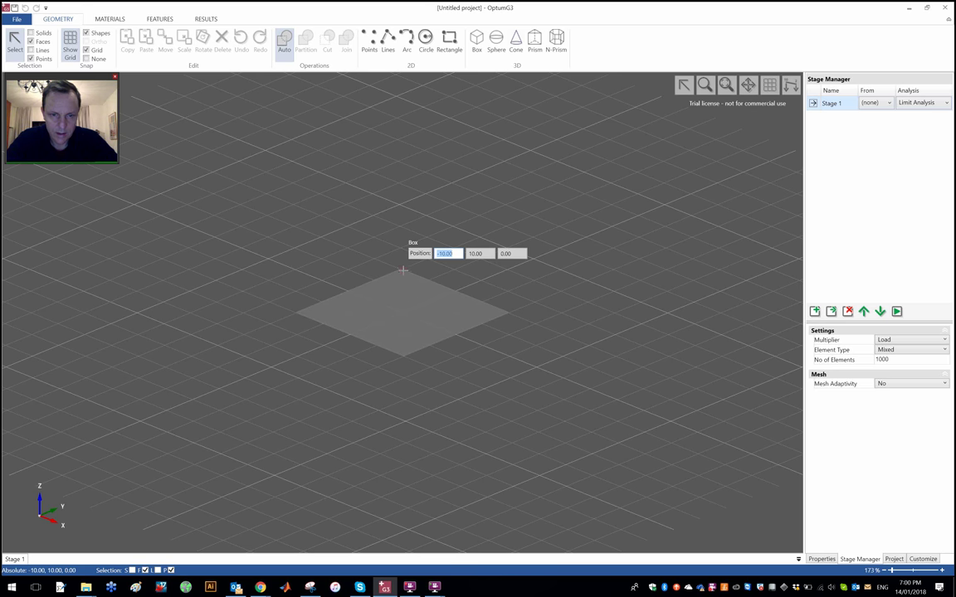
{"action": "left_click", "coordinate": [401, 268]}
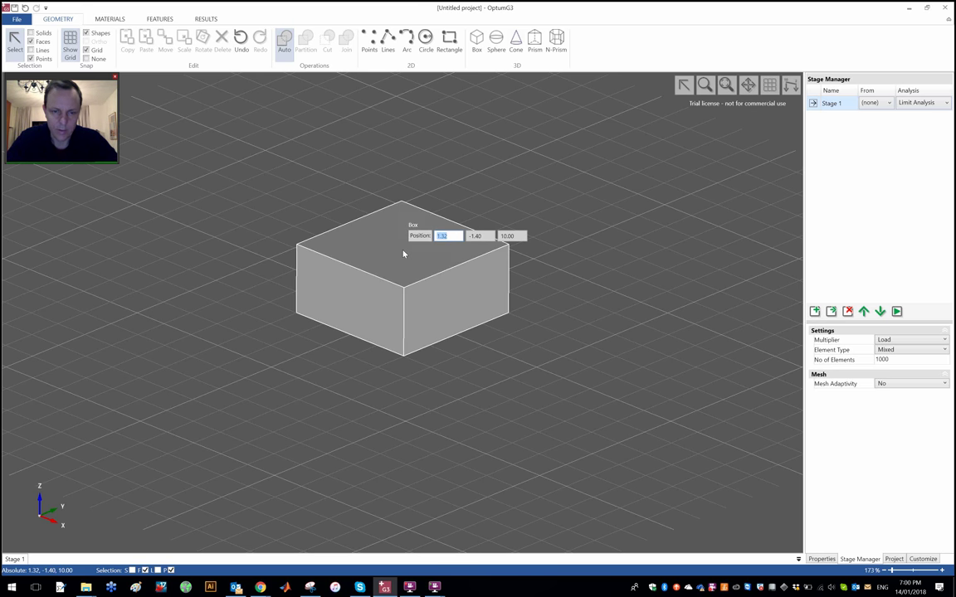
{"action": "left_click", "coordinate": [404, 203]}
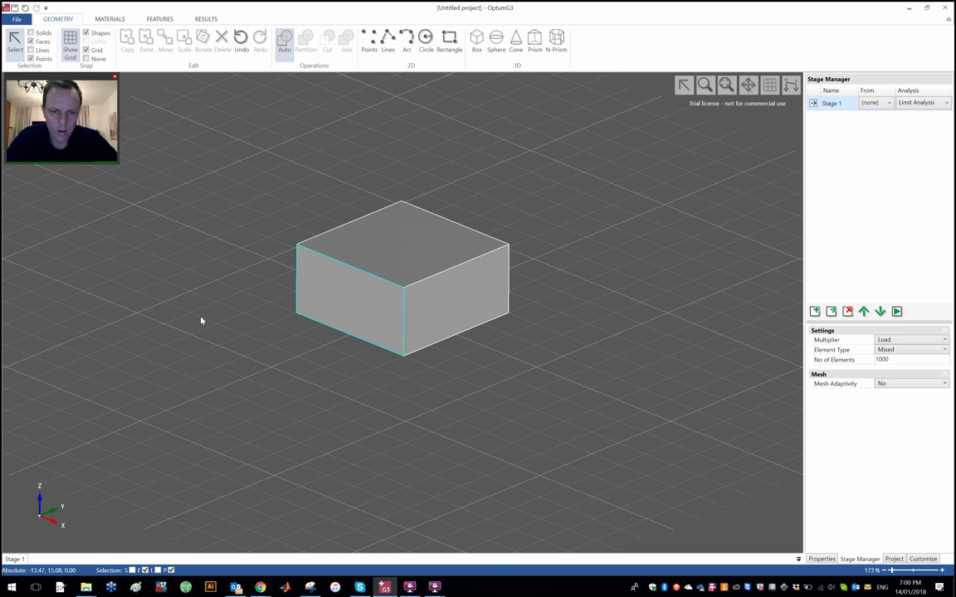
Make solids selectable, assign Tresca Basic to the box, then open the parameter settings for su.
{"action": "left_click", "coordinate": [40, 33]}
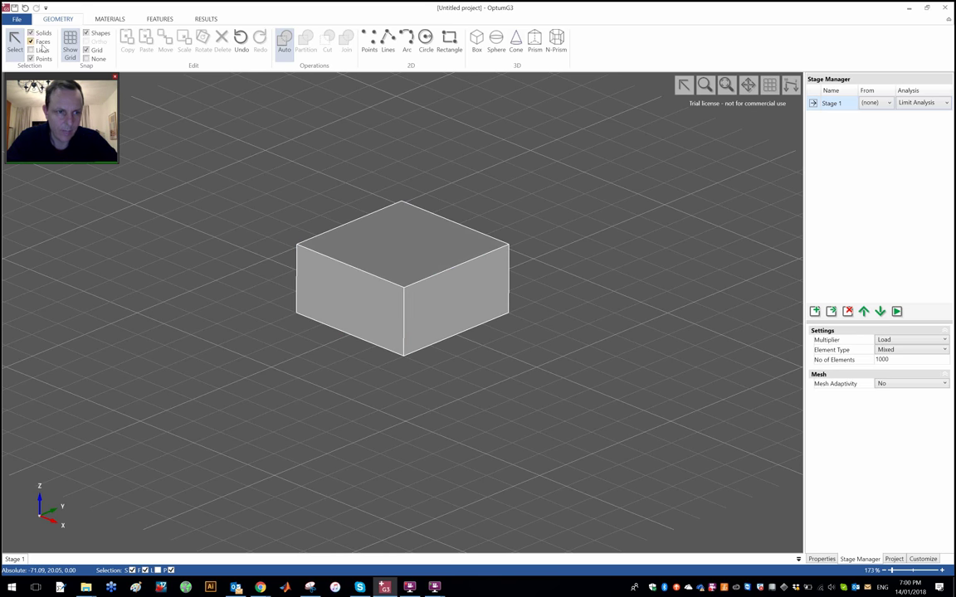
{"action": "left_click", "coordinate": [429, 254]}
{"action": "left_click", "coordinate": [109, 19]}
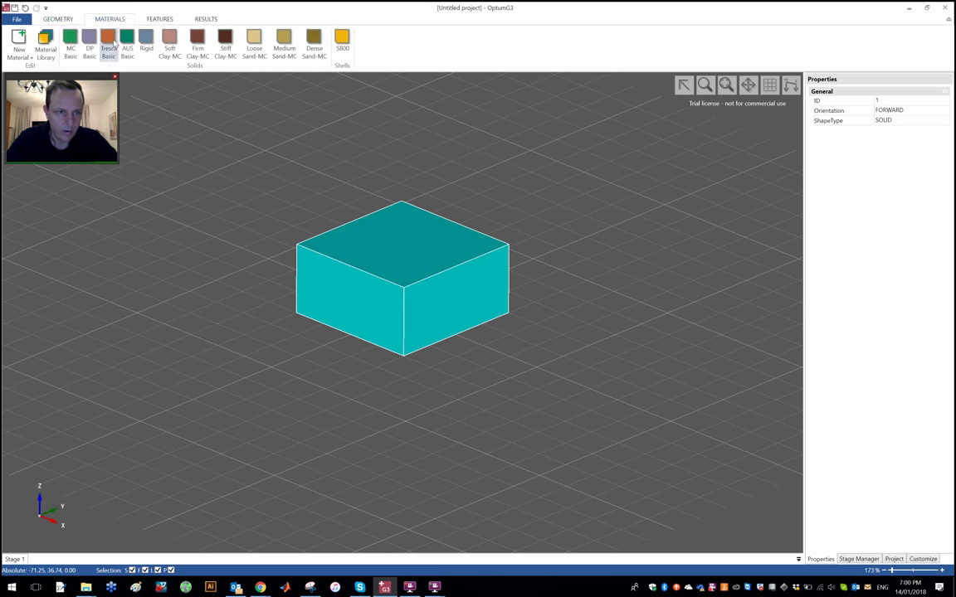
{"action": "left_click", "coordinate": [110, 42]}
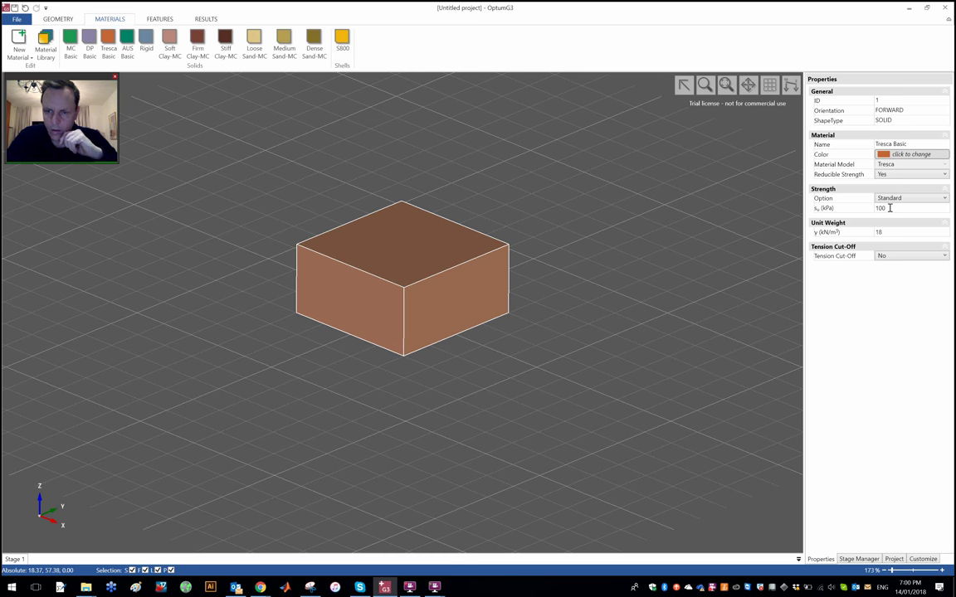
{"action": "left_click", "coordinate": [896, 207]}
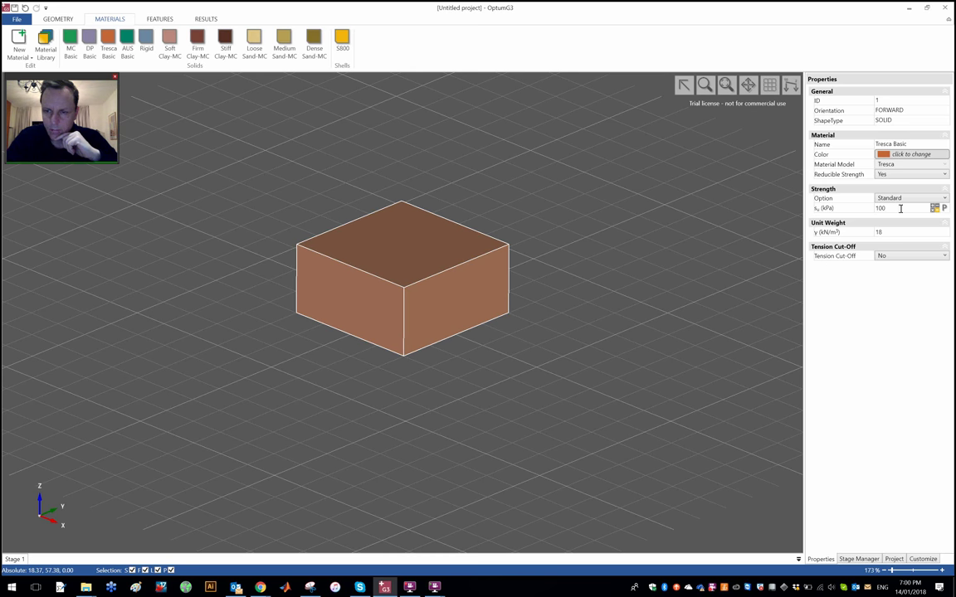
Try su's Profile and Import options (link to data file, import directly), then close without changes.
{"action": "left_click", "coordinate": [944, 209]}
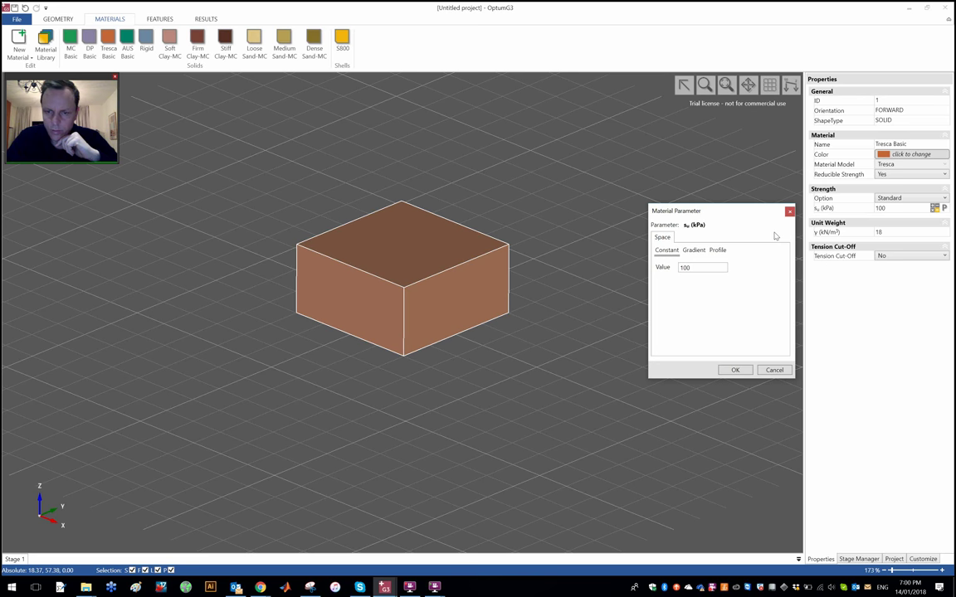
{"action": "left_click", "coordinate": [718, 251]}
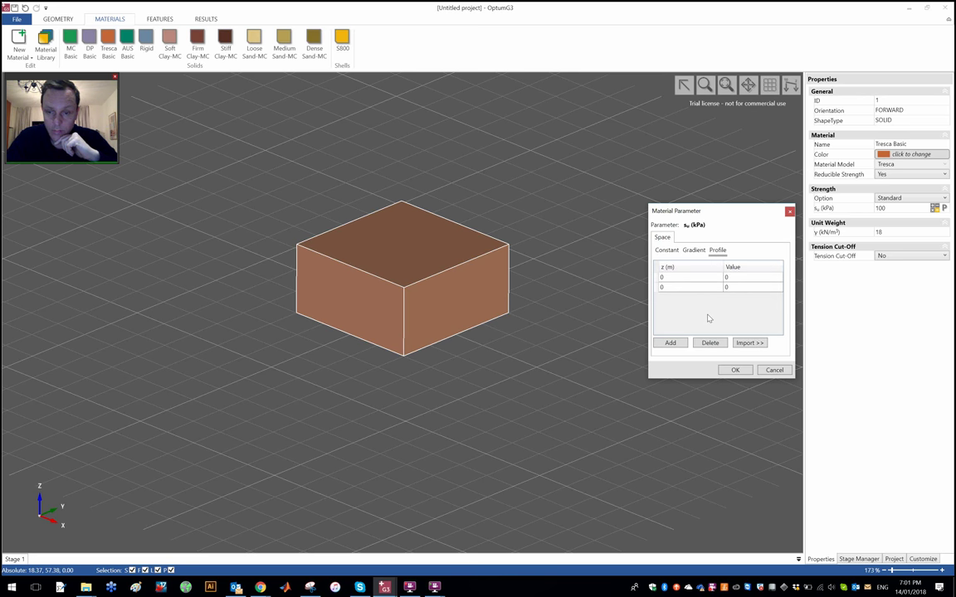
{"action": "left_click", "coordinate": [749, 343]}
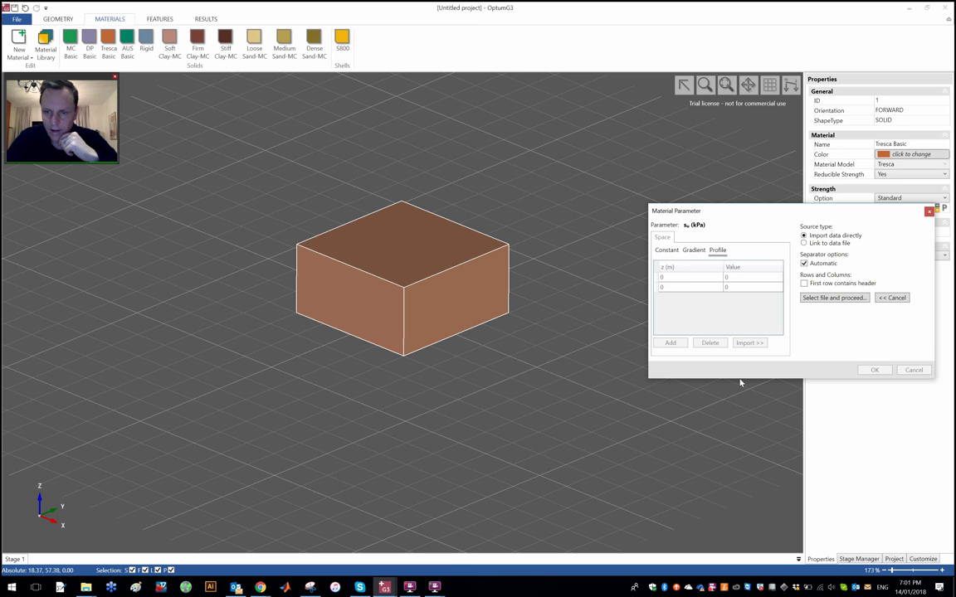
{"action": "left_click", "coordinate": [824, 244]}
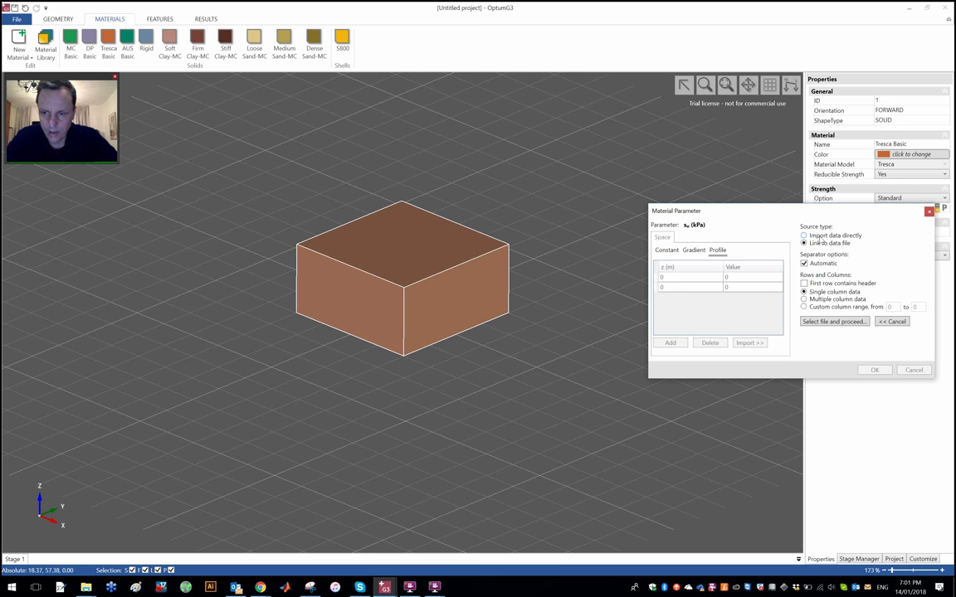
{"action": "left_click", "coordinate": [817, 236]}
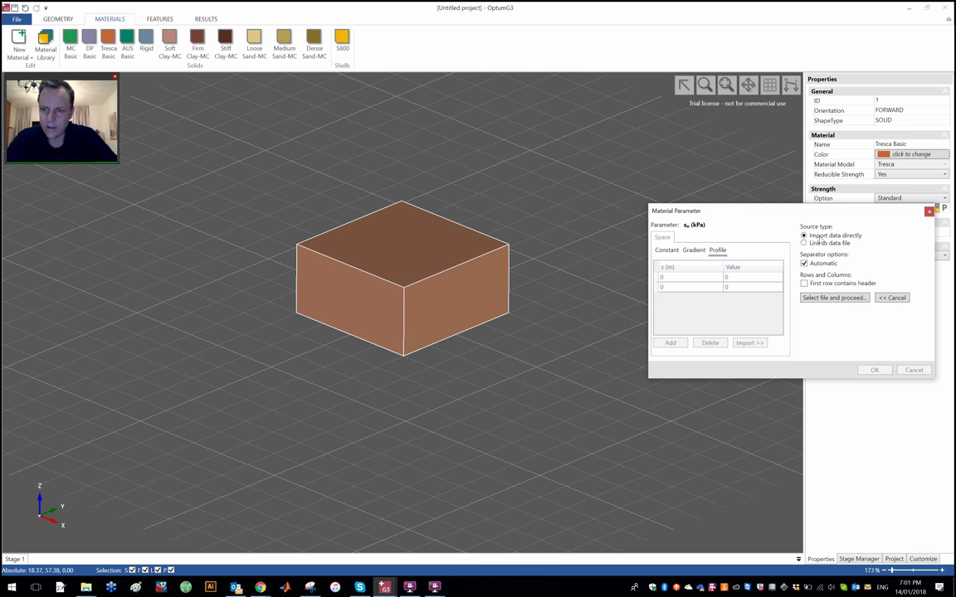
{"action": "left_click", "coordinate": [928, 211]}
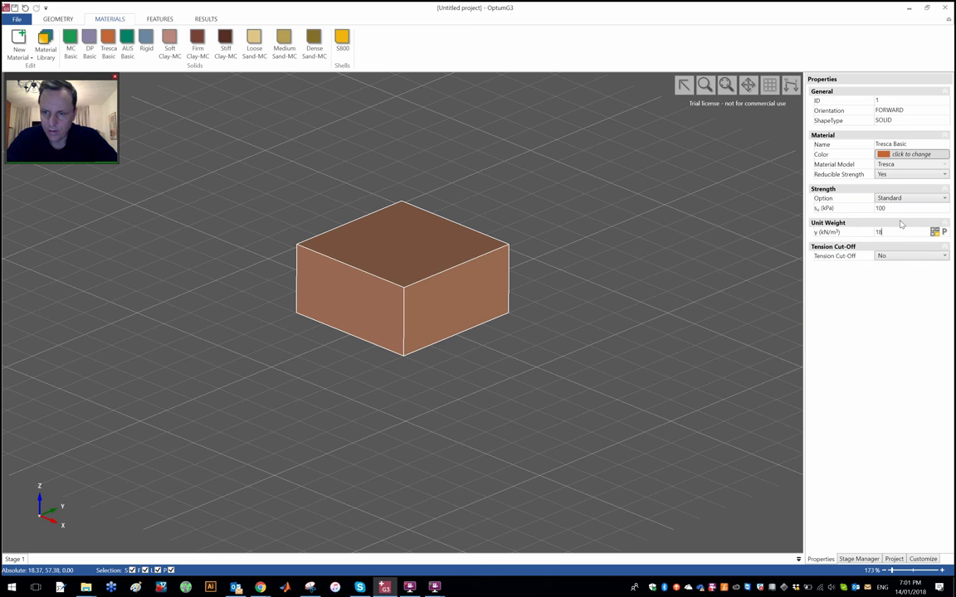
Change su from 100 to 30 kPa and unit weight to 10 kN/m³, then deselect the box.
{"action": "left_click", "coordinate": [900, 233]}
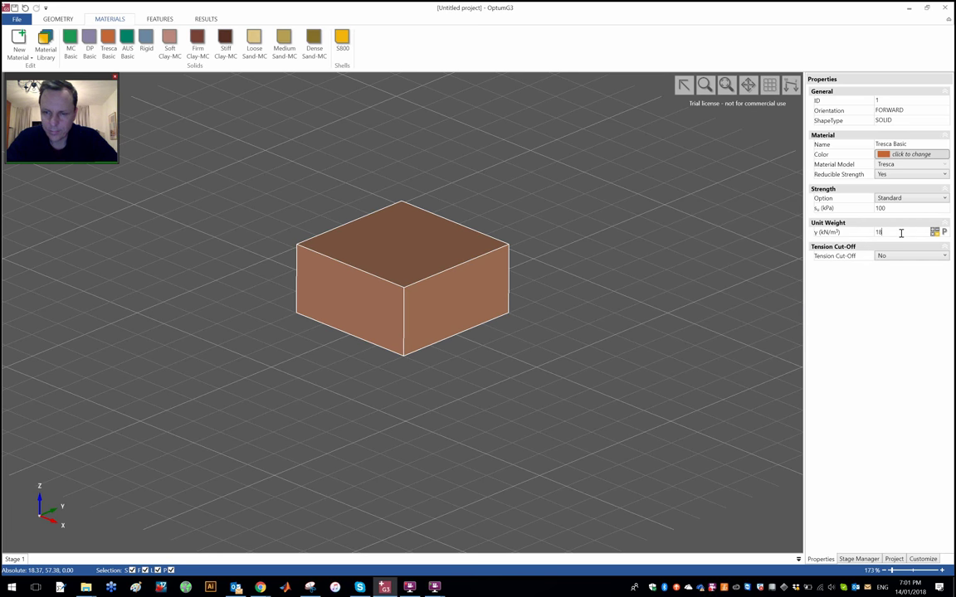
{"action": "double_click", "coordinate": [893, 208]}
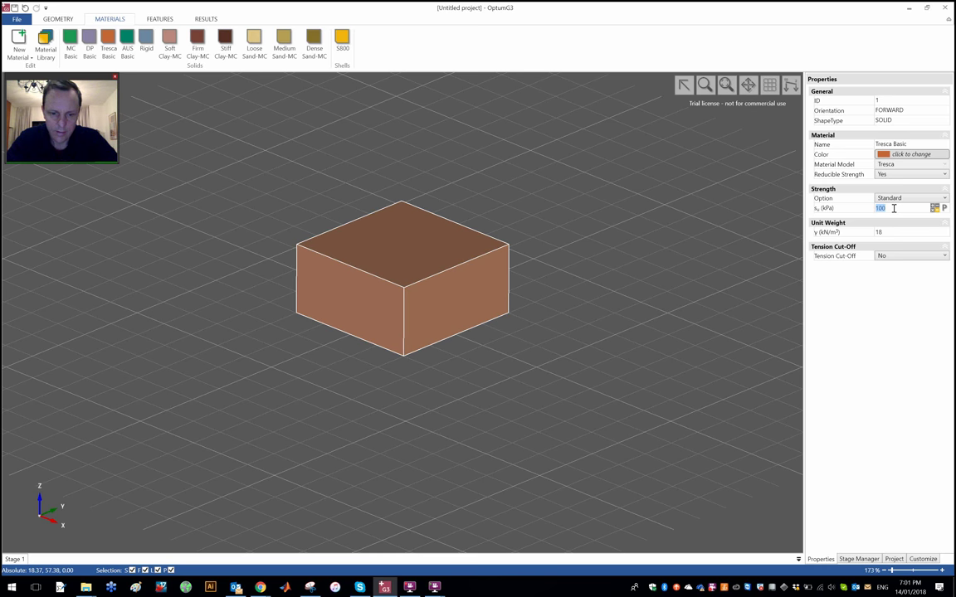
{"action": "type", "text": "30"}
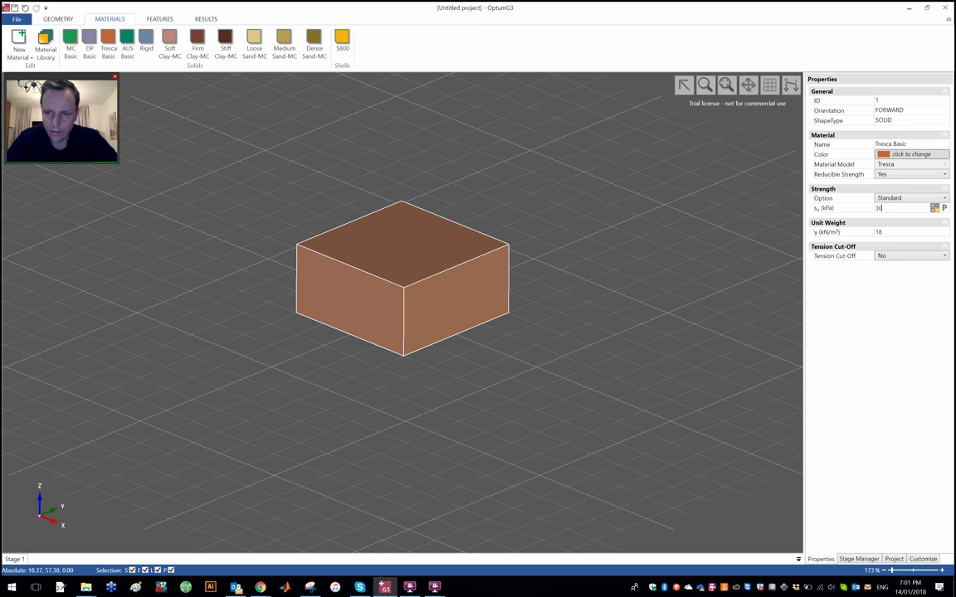
{"action": "key", "text": "Tab"}
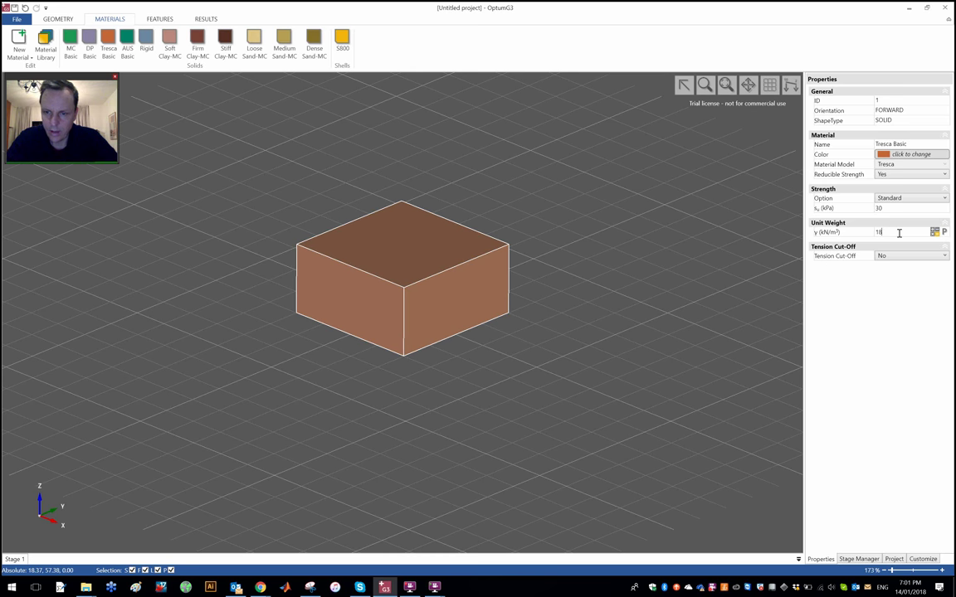
{"action": "key", "text": "BackSpace"}
{"action": "type", "text": "0"}
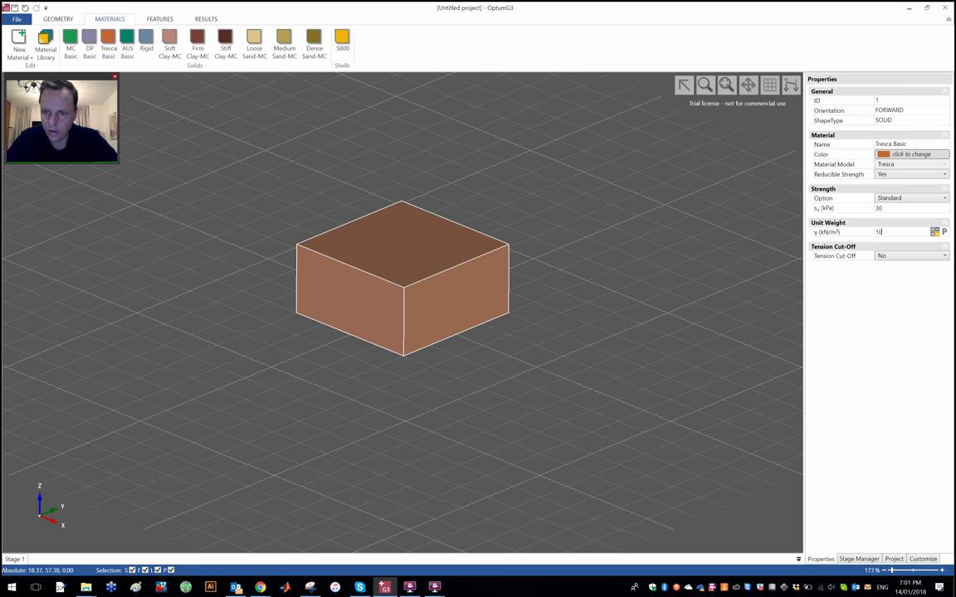
{"action": "key", "text": "Tab"}
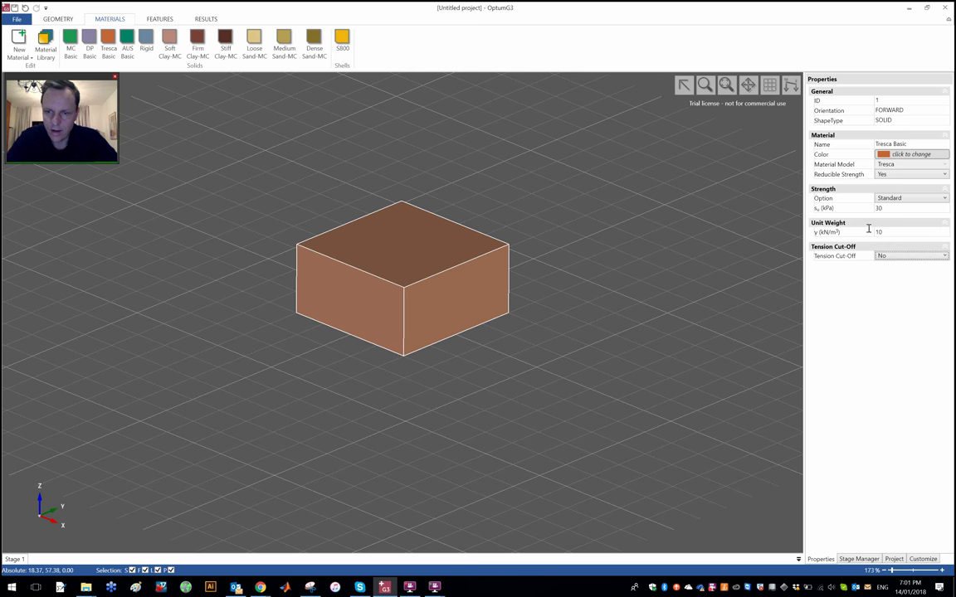
{"action": "left_click", "coordinate": [656, 263]}
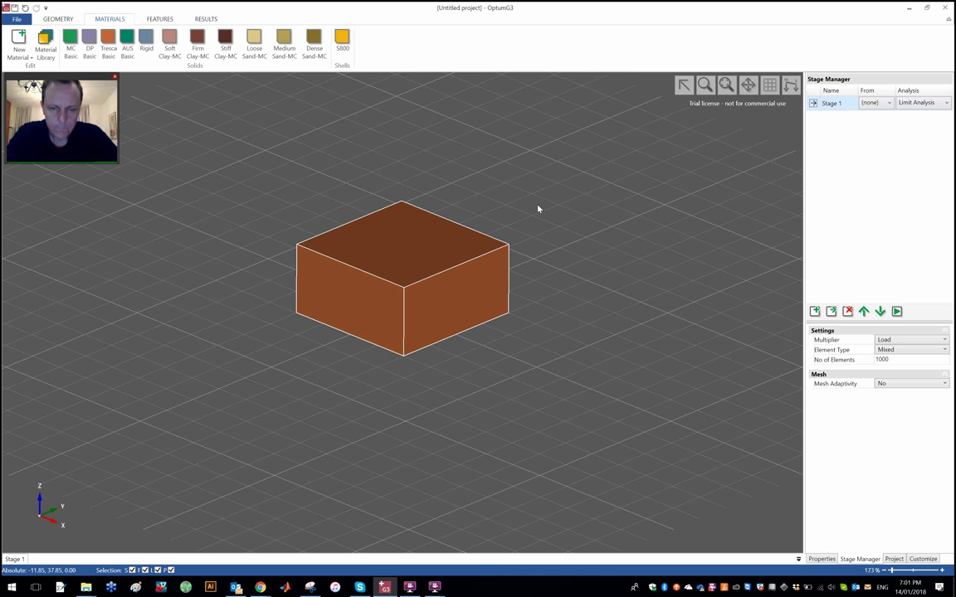
Zoom in on the soil box and return to the Geometry tools.
{"action": "scroll", "coordinate": [536, 208], "scroll_direction": "up", "scroll_amount": 2}
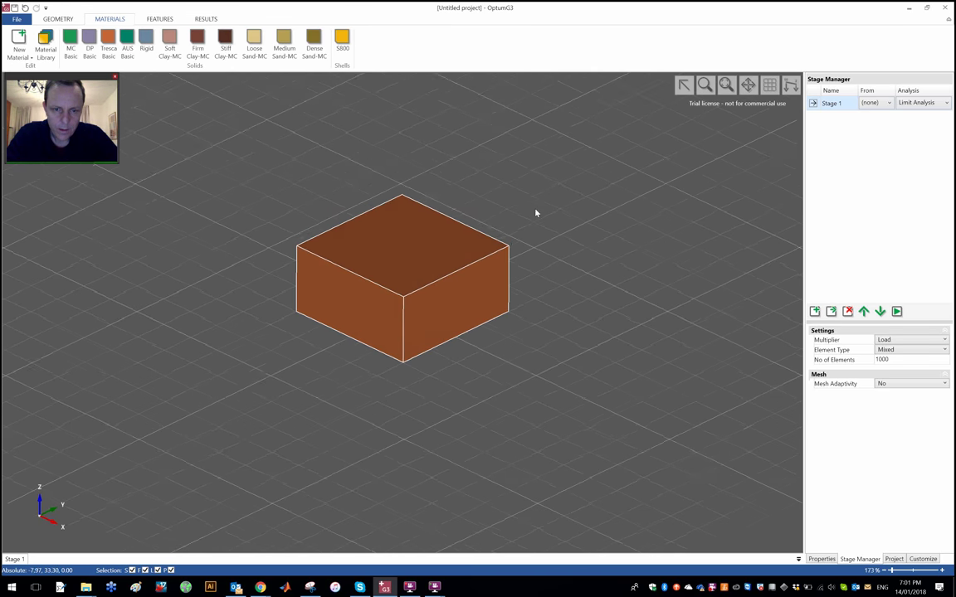
{"action": "scroll", "coordinate": [535, 218], "scroll_direction": "up", "scroll_amount": 2}
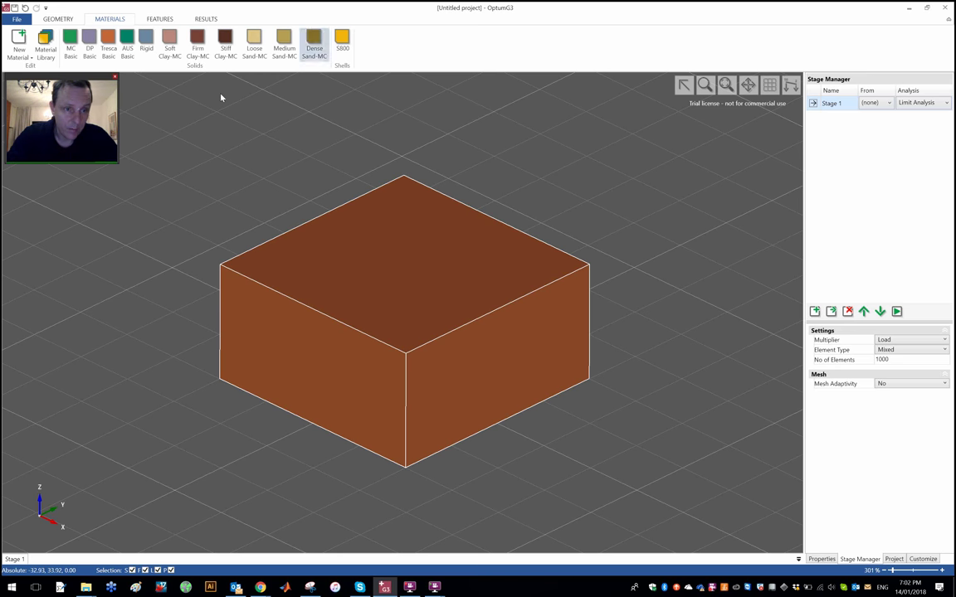
{"action": "left_click", "coordinate": [63, 19]}
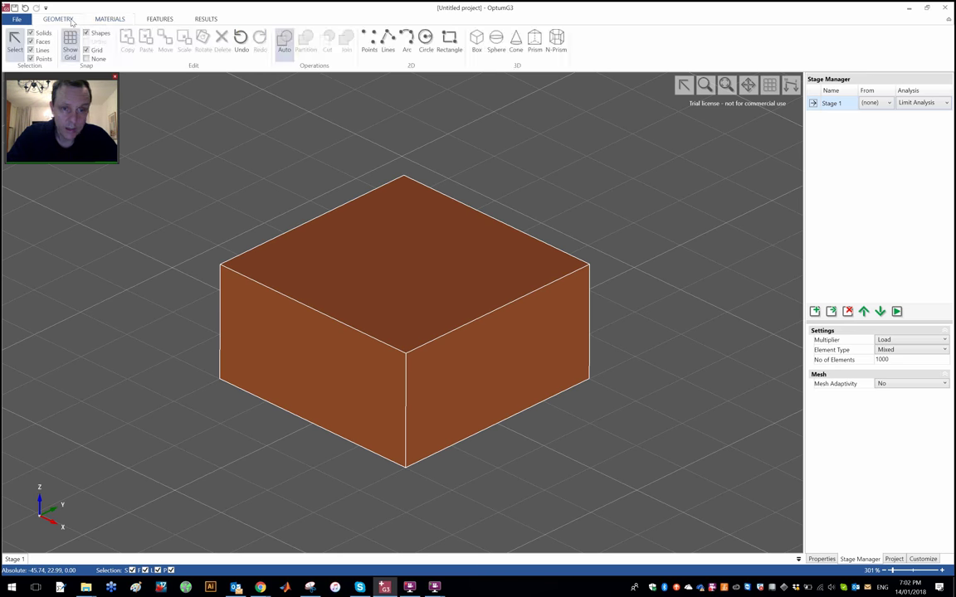
Start a 12-sided N-Prism centred at (0, 0) on the box's top face.
{"action": "left_click", "coordinate": [556, 39]}
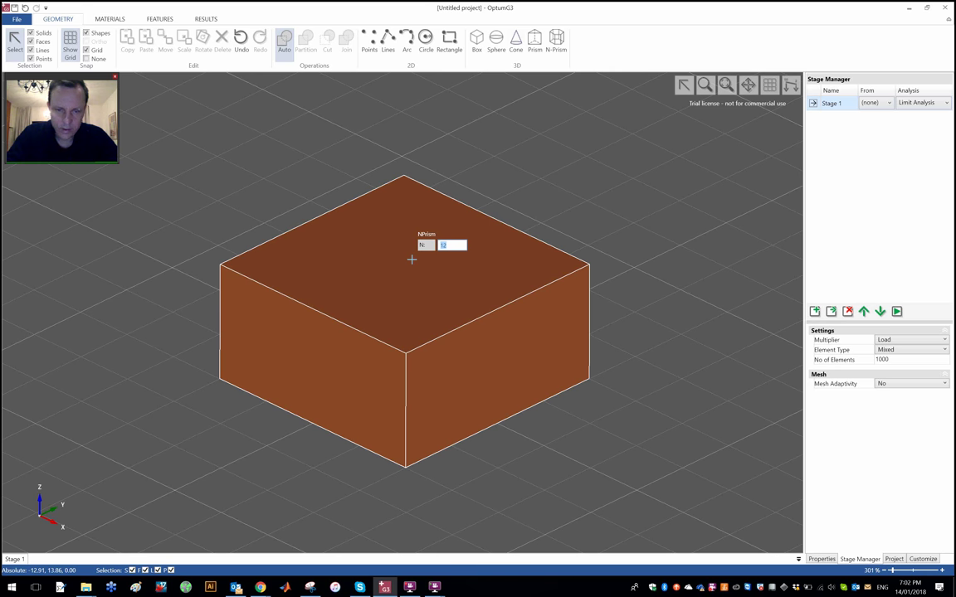
{"action": "key", "text": "Return"}
{"action": "type", "text": "0"}
{"action": "key", "text": "Tab"}
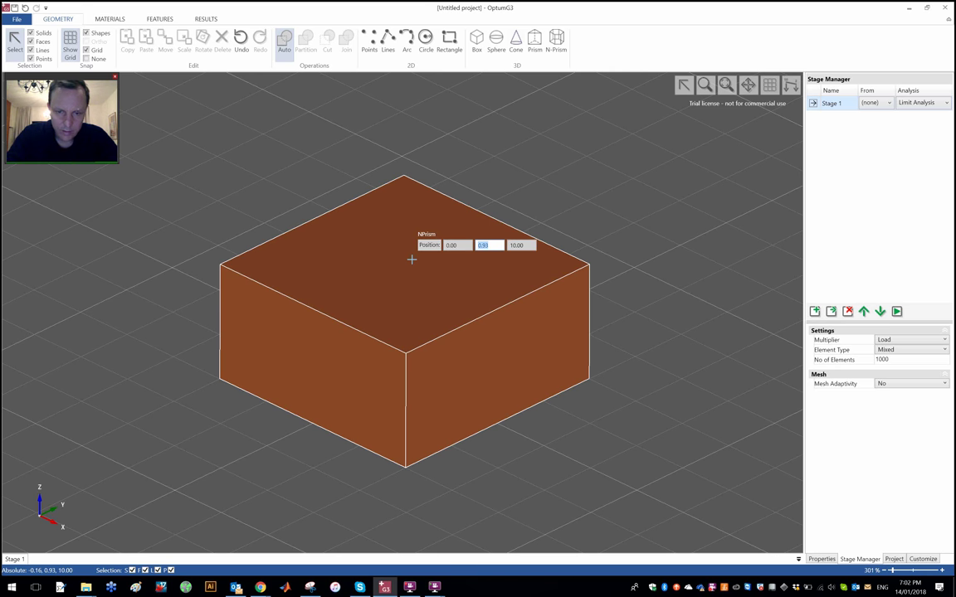
{"action": "type", "text": "0"}
{"action": "key", "text": "Tab"}
{"action": "key", "text": "Return"}
{"action": "key", "text": "Return"}
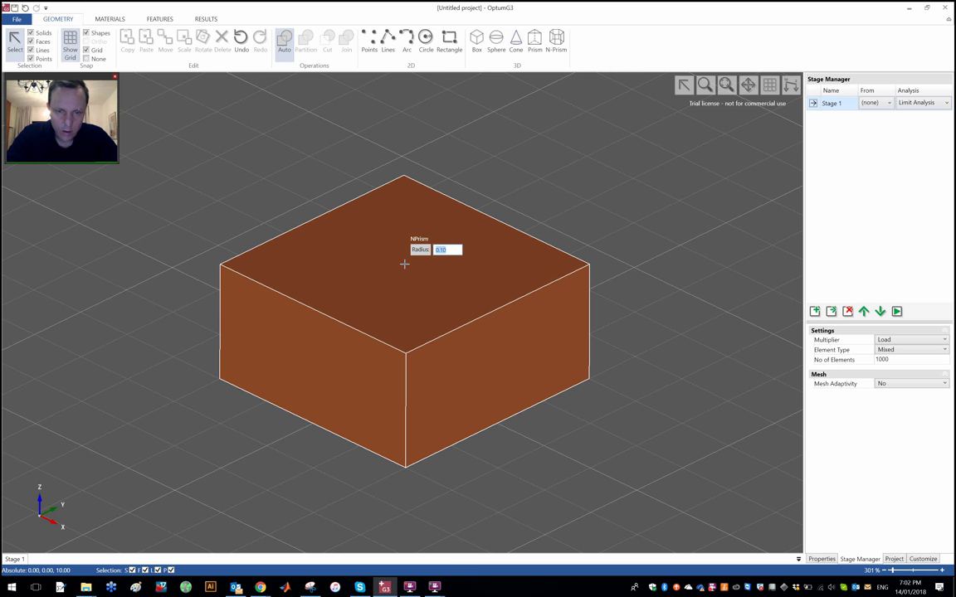
Keep the default radius, set the prism height to -1, then select the soil box.
{"action": "left_click", "coordinate": [404, 264]}
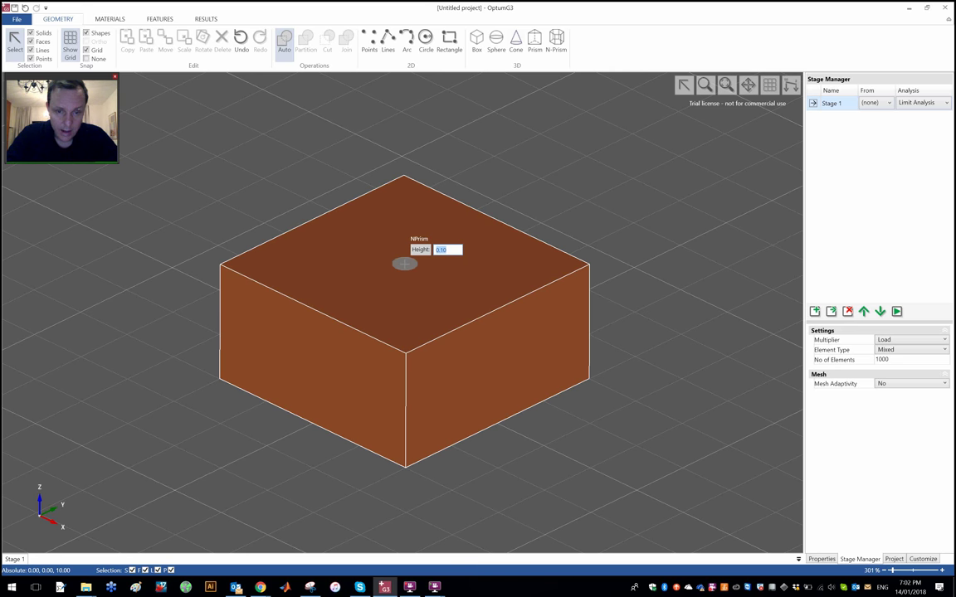
{"action": "type", "text": "-1"}
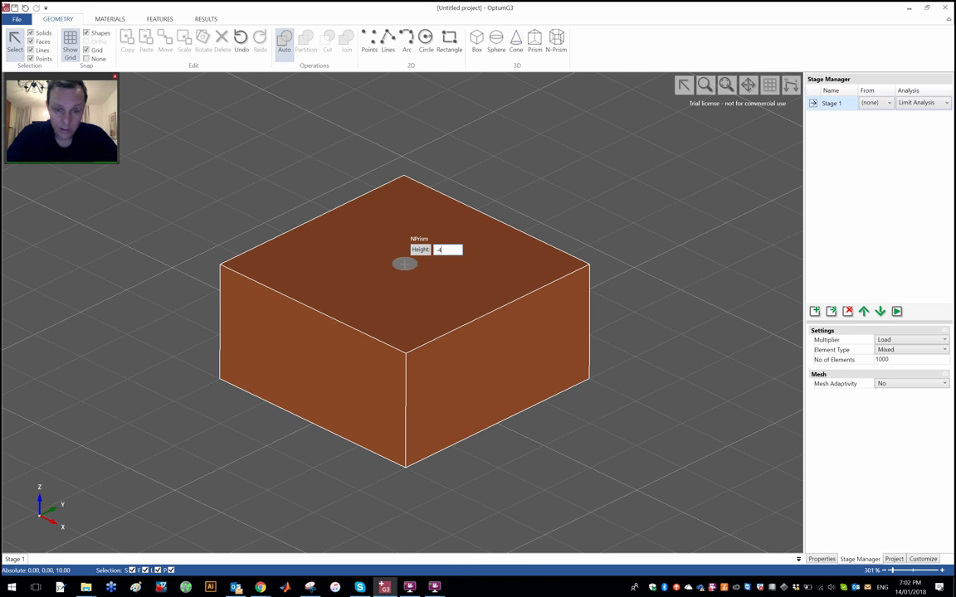
{"action": "key", "text": "Return"}
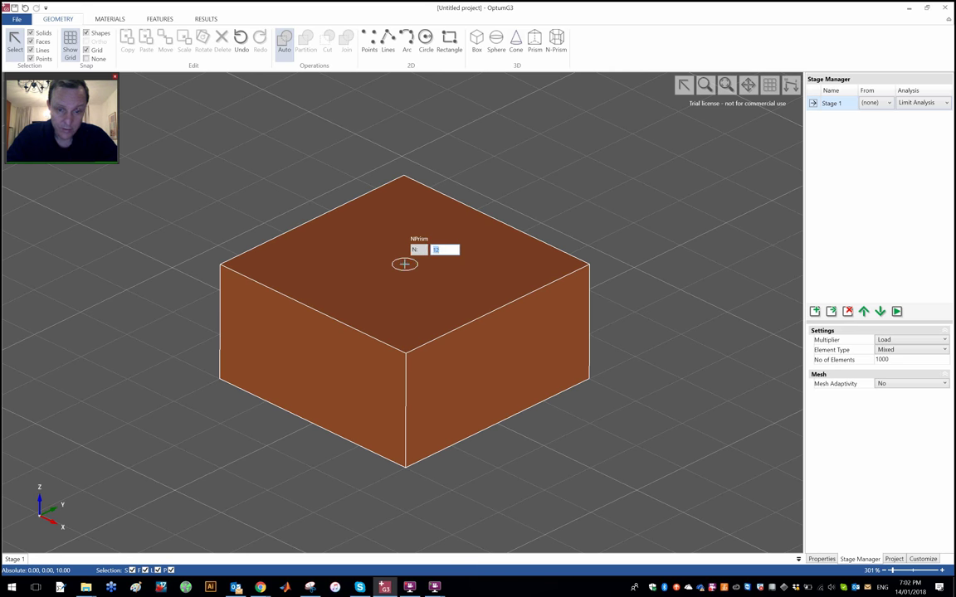
{"action": "key", "text": "Return"}
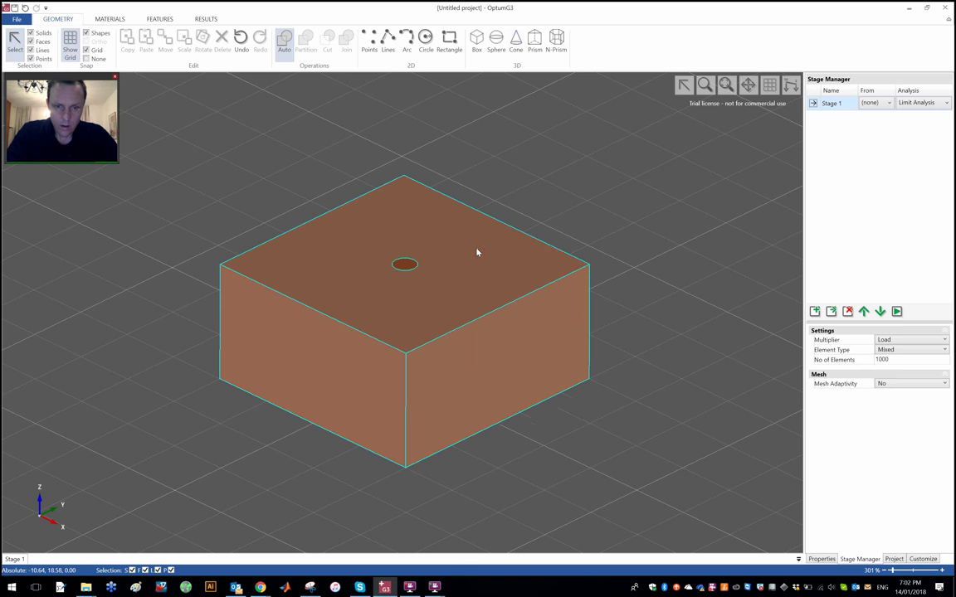
{"action": "left_click", "coordinate": [479, 251]}
{"action": "right_click", "coordinate": [479, 251]}
Hide the soil box and orbit the view to see the cylinder side-on.
{"action": "left_click", "coordinate": [508, 359]}
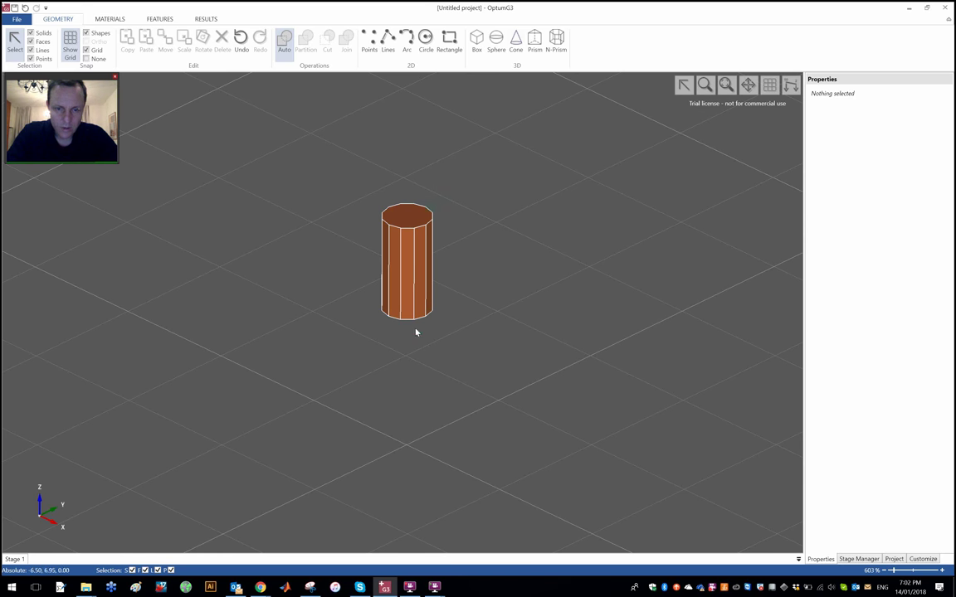
{"action": "middle_click_drag", "start_coordinate": [434, 369], "coordinate": [424, 277]}
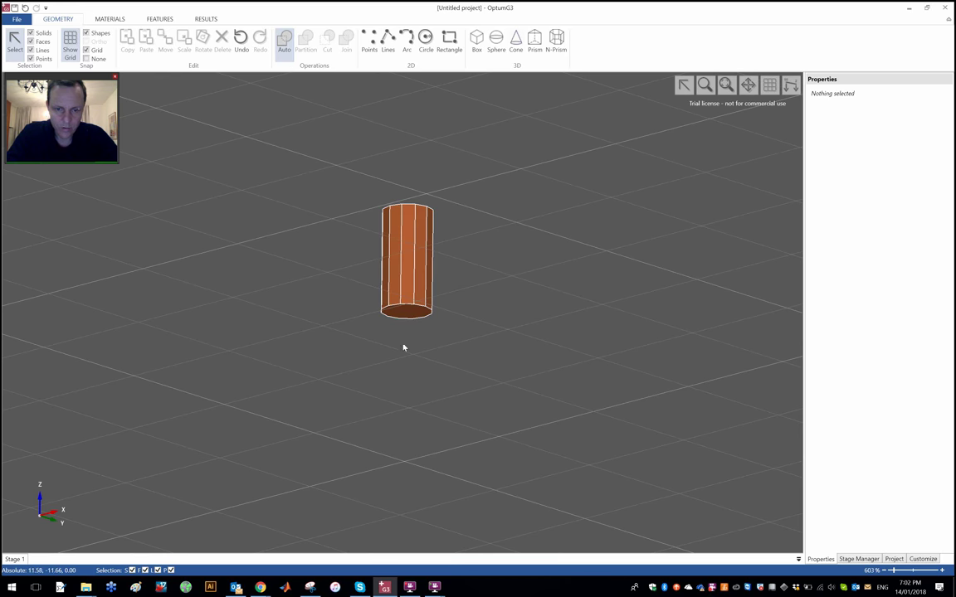
{"action": "middle_click_drag", "start_coordinate": [352, 196], "coordinate": [338, 311]}
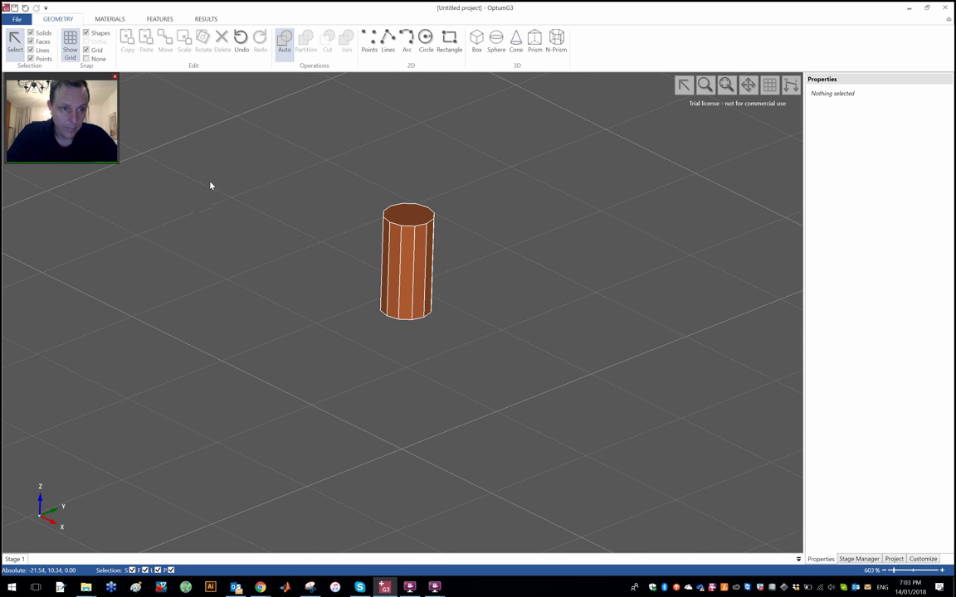
Turn off solid and line selection so only the cylinder's faces can be picked.
{"action": "left_click", "coordinate": [45, 33]}
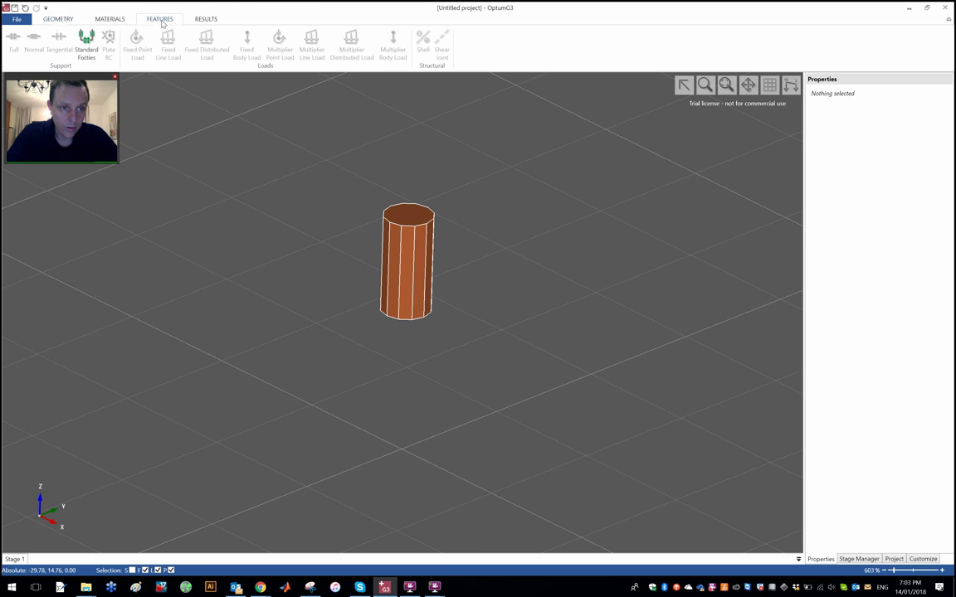
{"action": "left_click", "coordinate": [55, 21]}
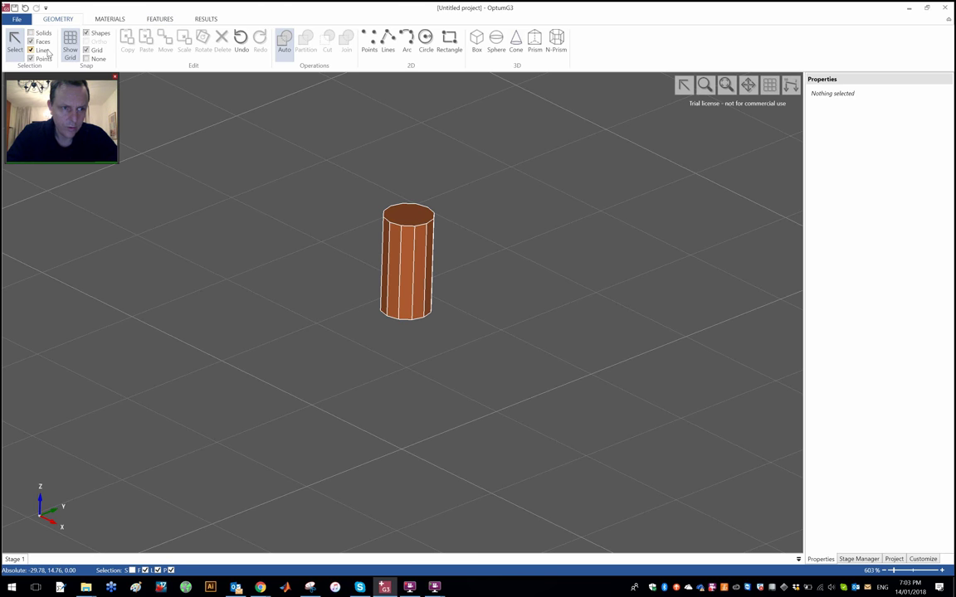
{"action": "left_click", "coordinate": [47, 51]}
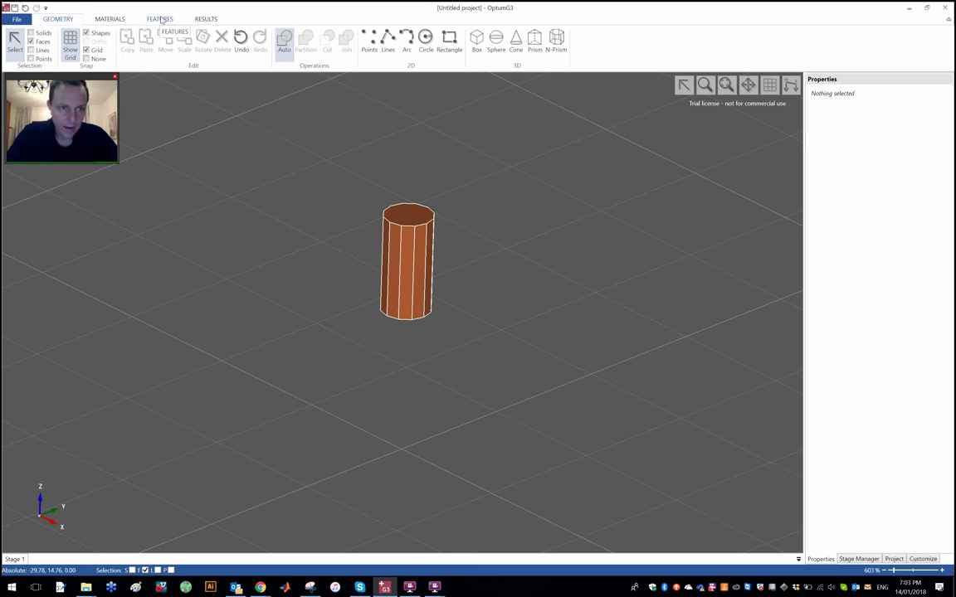
{"action": "left_click", "coordinate": [160, 20]}
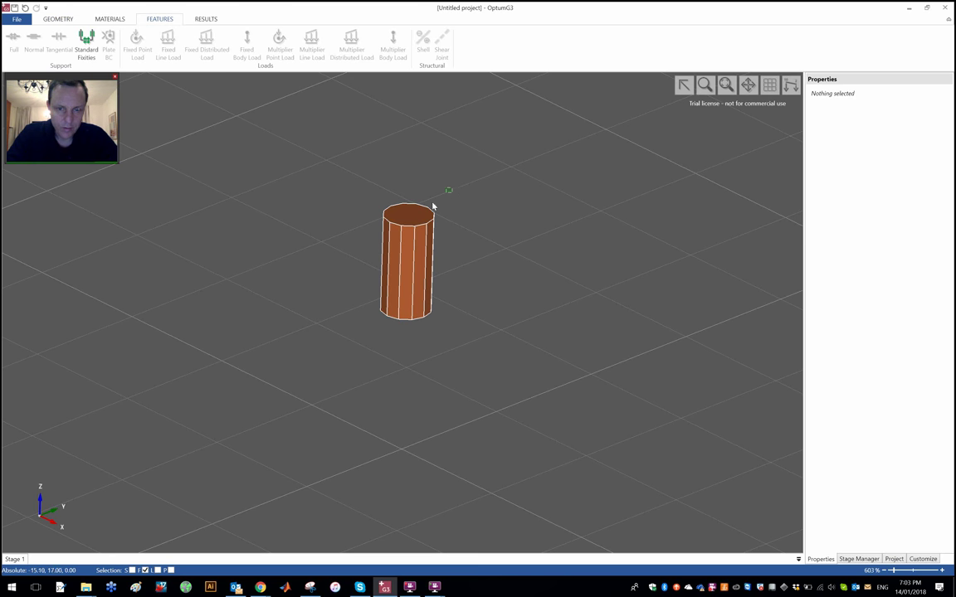
Box-select the cylinder faces and make them a shell of 0.1 m thickness.
{"action": "left_click_drag", "start_coordinate": [453, 189], "coordinate": [354, 249]}
{"action": "middle_click_drag", "start_coordinate": [356, 292], "coordinate": [348, 315]}
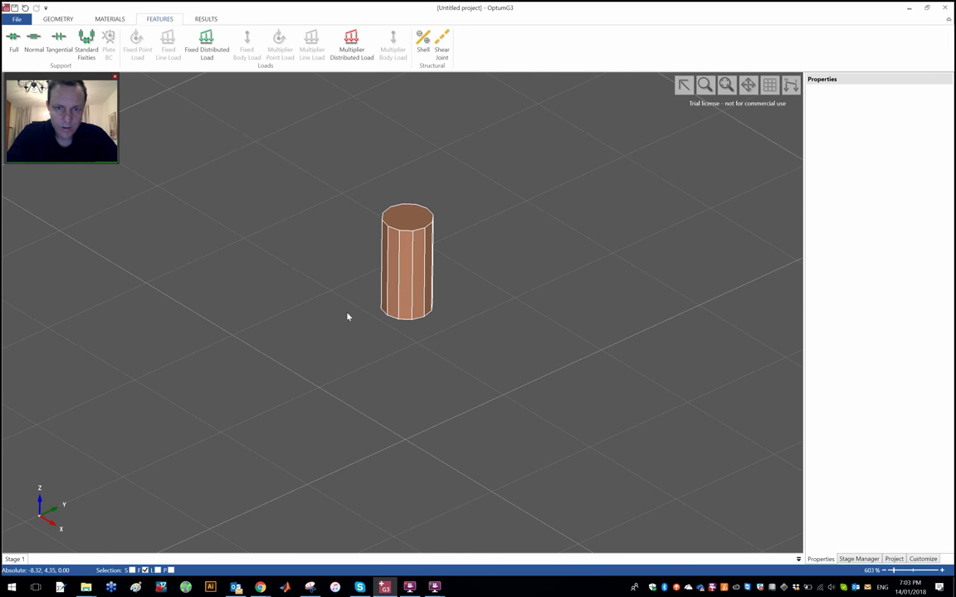
{"action": "left_click", "coordinate": [425, 40]}
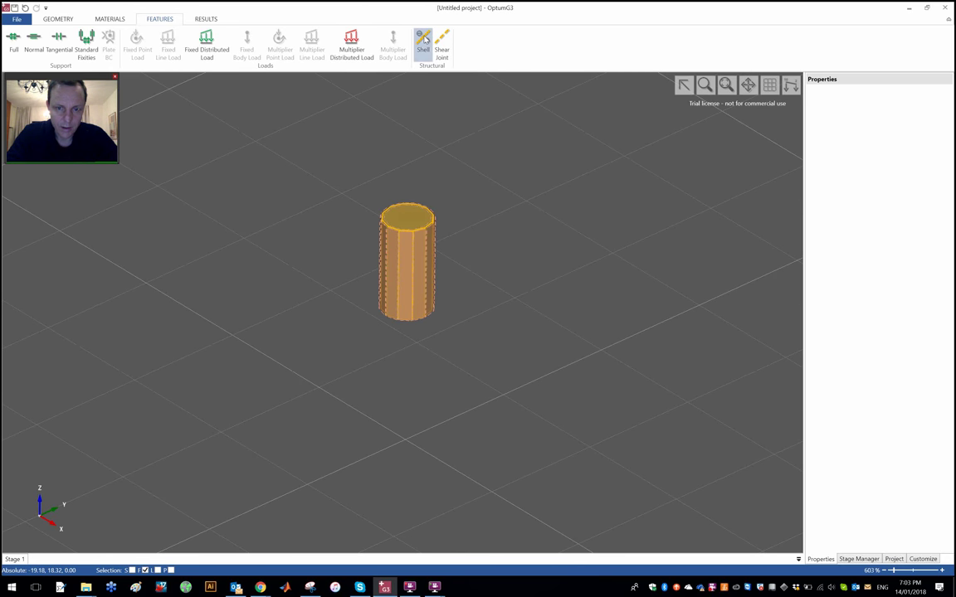
{"action": "left_click", "coordinate": [487, 162]}
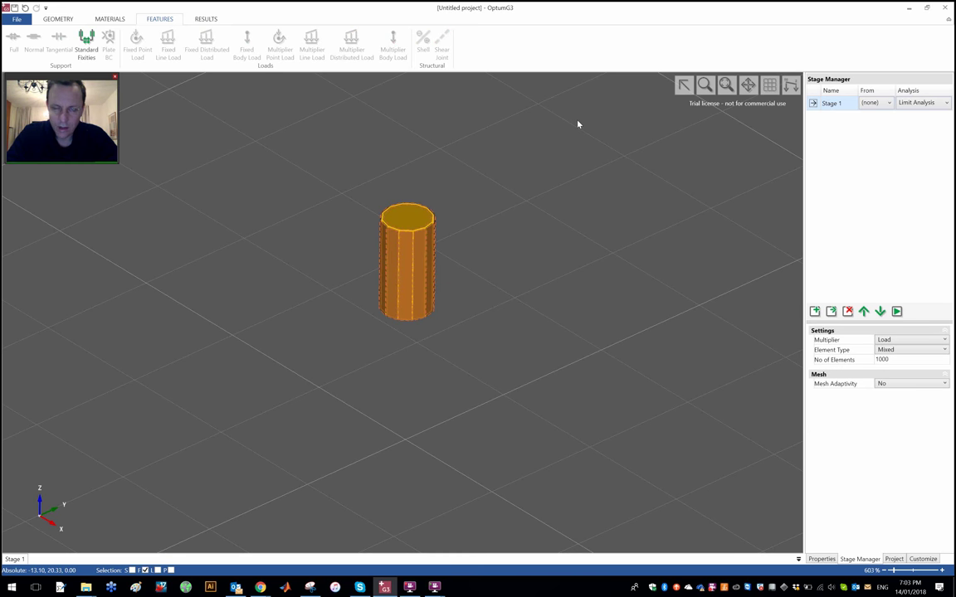
{"action": "right_click", "coordinate": [579, 124]}
{"action": "left_click", "coordinate": [496, 179]}
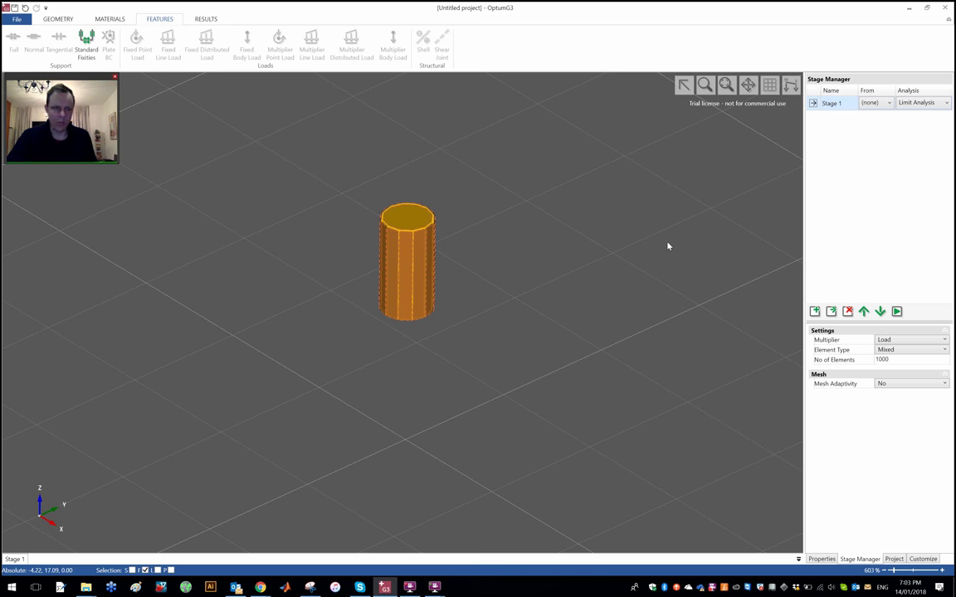
Show the hidden soil box again and switch to the top-down XY view.
{"action": "right_click", "coordinate": [532, 173]}
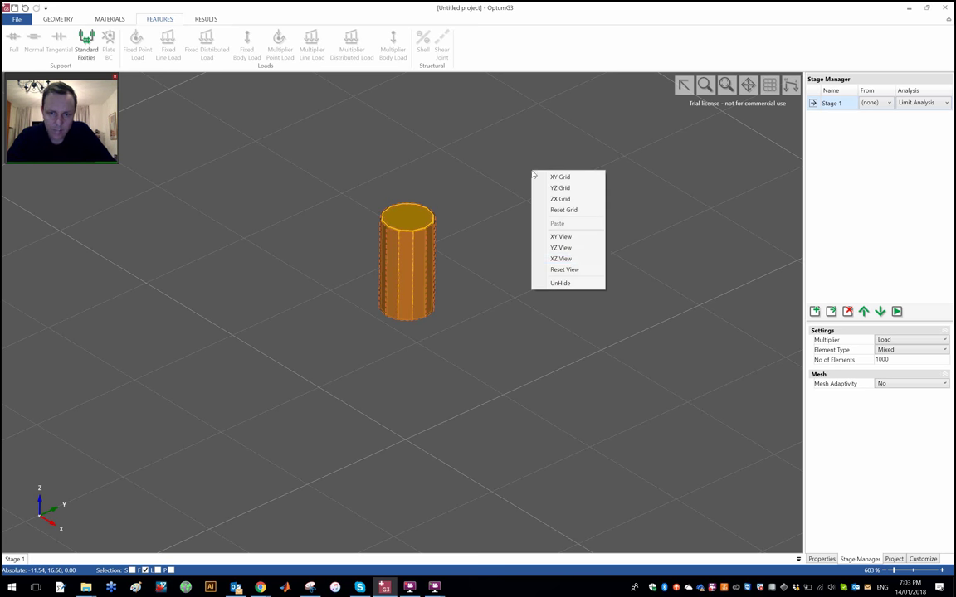
{"action": "left_click", "coordinate": [568, 287]}
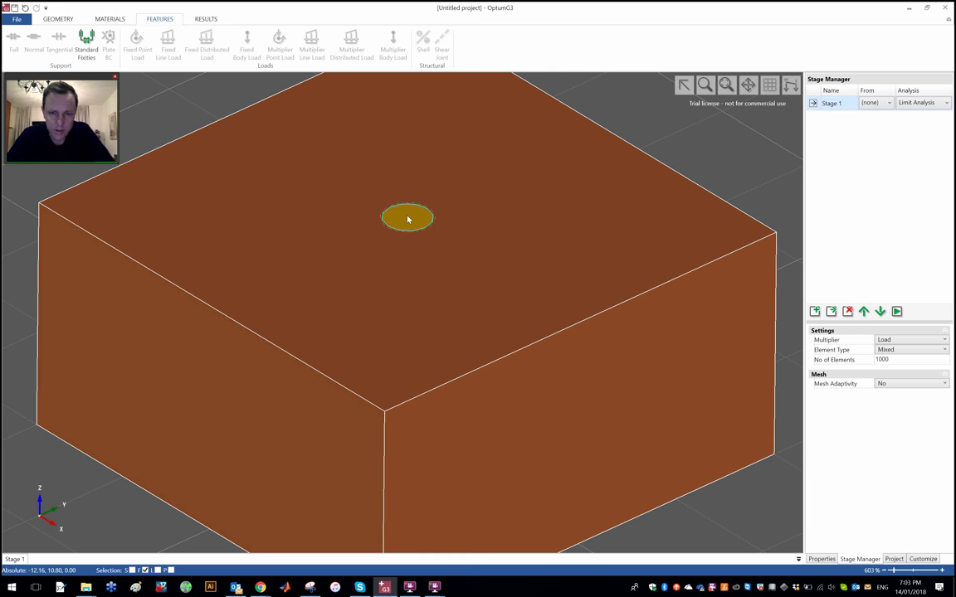
{"action": "right_click", "coordinate": [710, 129]}
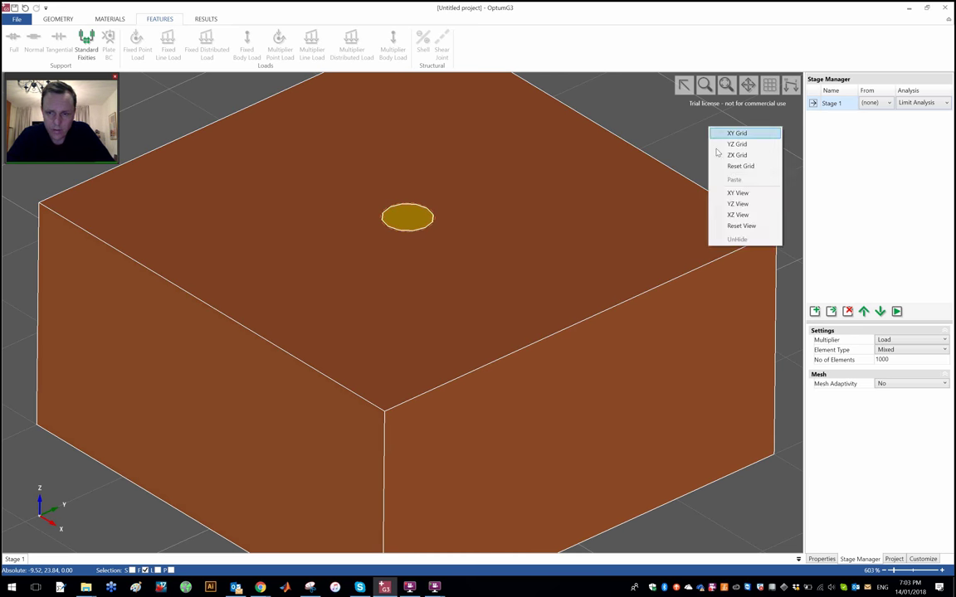
{"action": "left_click", "coordinate": [738, 192]}
{"action": "scroll", "coordinate": [408, 323], "scroll_direction": "up", "scroll_amount": 5}
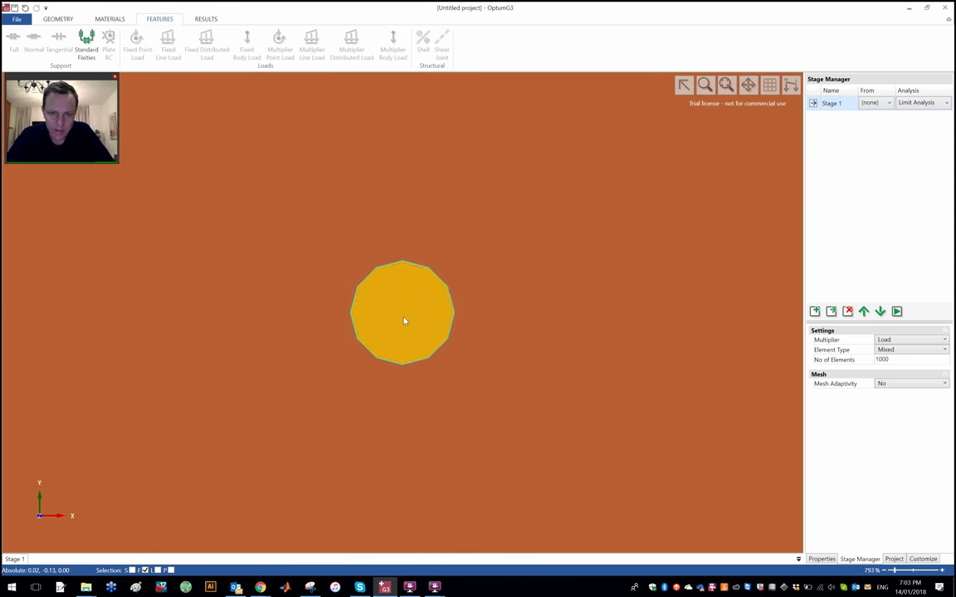
Draw vertical and horizontal lines across the foundation circle, splitting its top into four quadrants.
{"action": "left_click", "coordinate": [60, 20]}
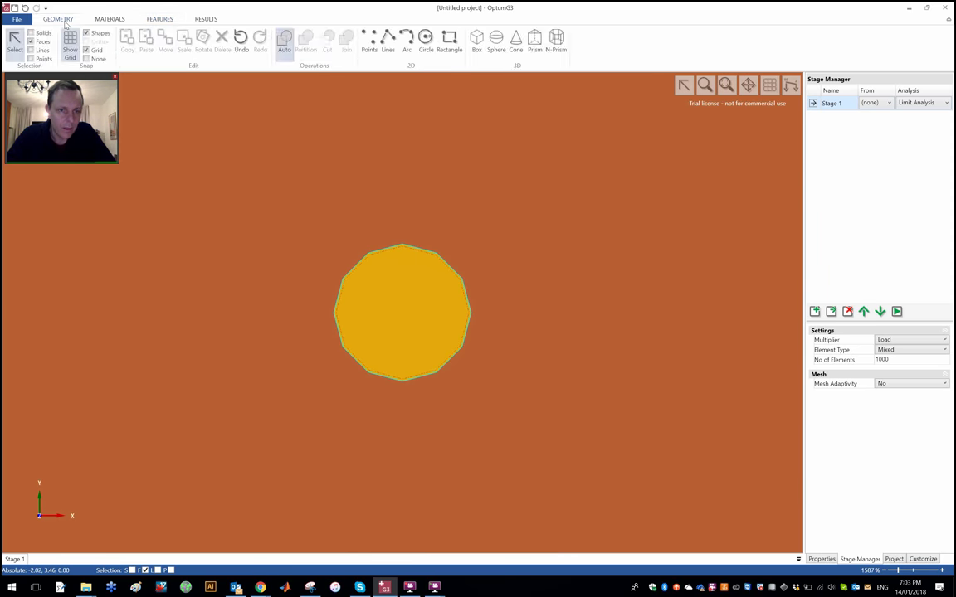
{"action": "left_click", "coordinate": [388, 42]}
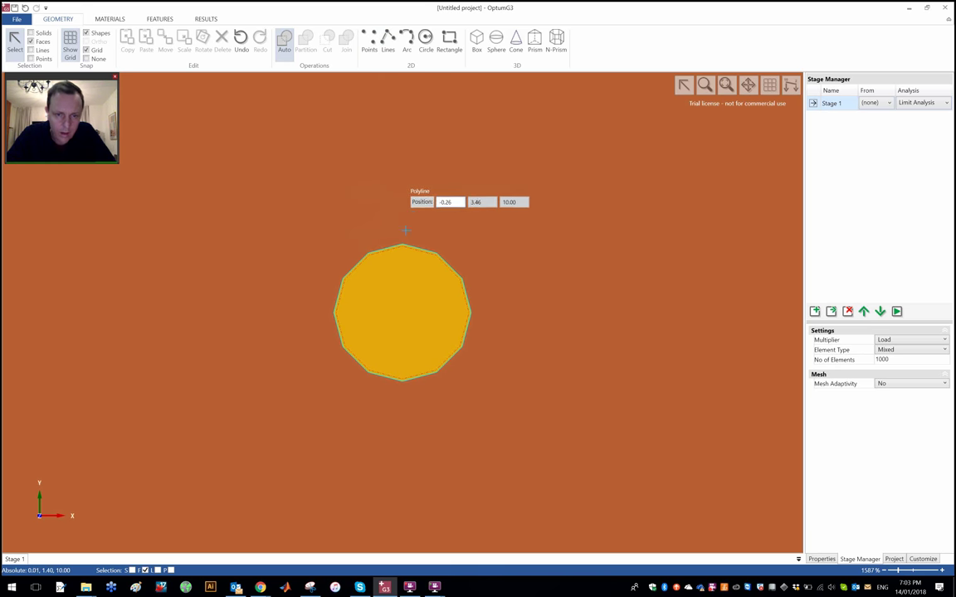
{"action": "left_click", "coordinate": [402, 267]}
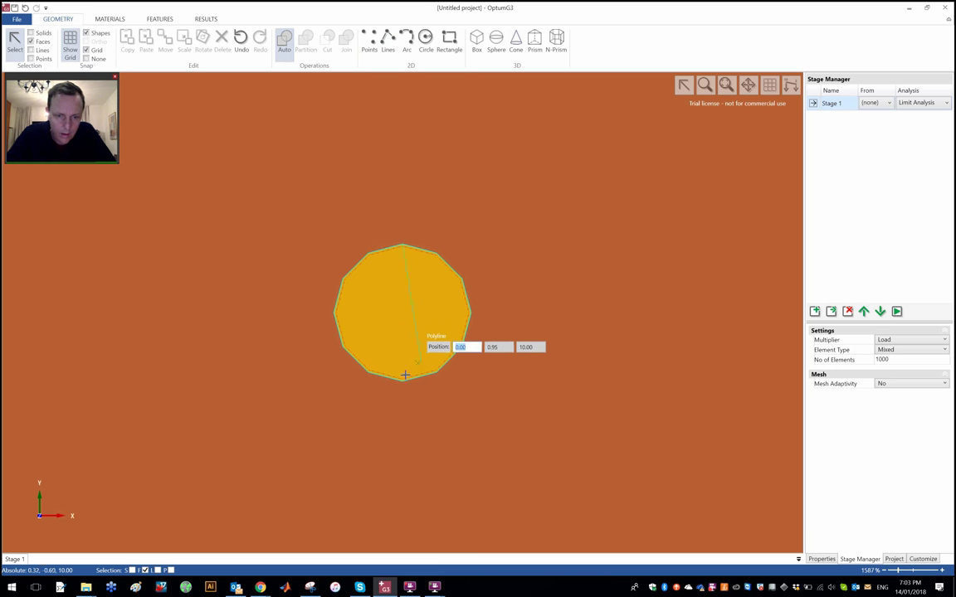
{"action": "double_click", "coordinate": [403, 332]}
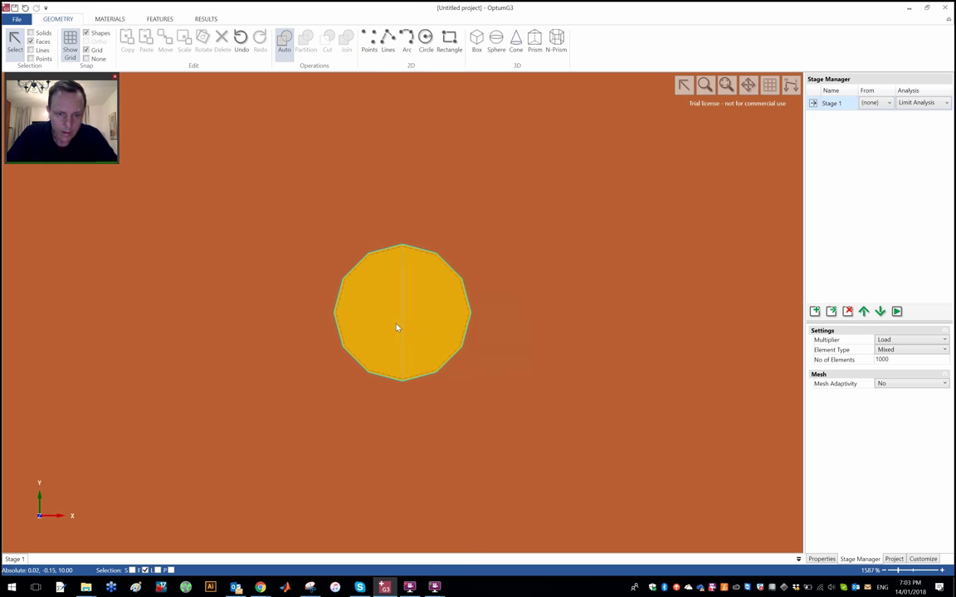
{"action": "left_click", "coordinate": [387, 39]}
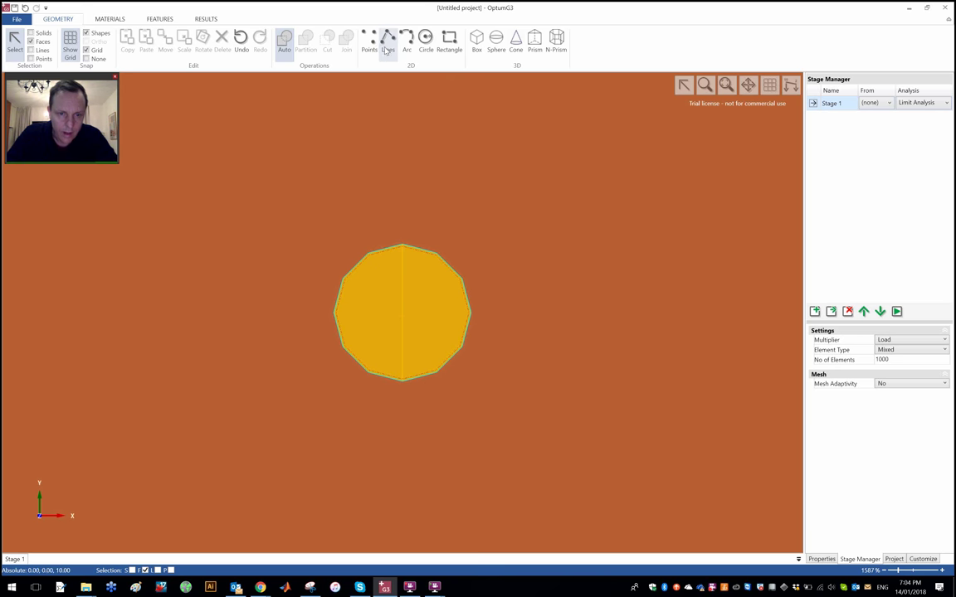
{"action": "left_click", "coordinate": [335, 311]}
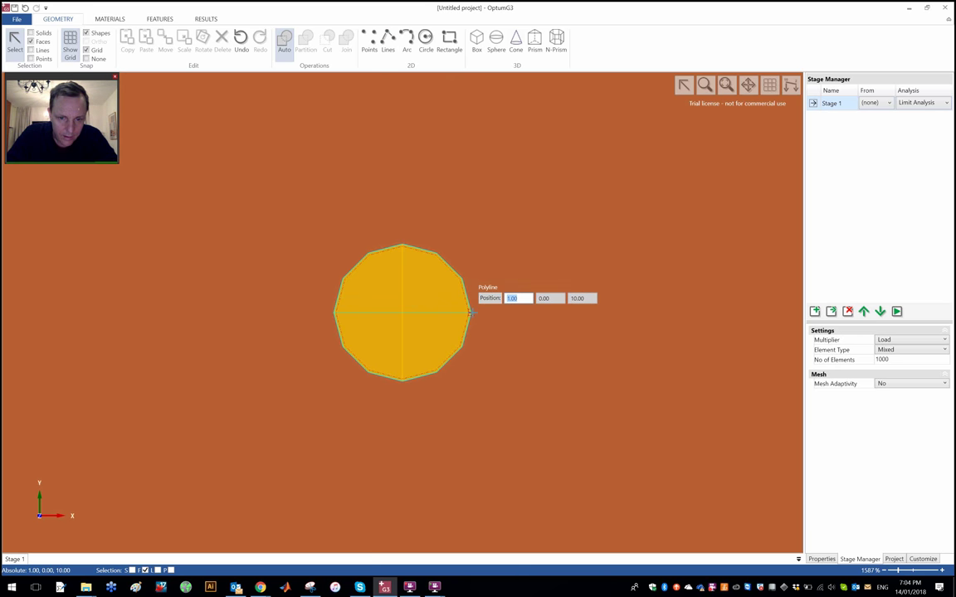
{"action": "left_click", "coordinate": [471, 313]}
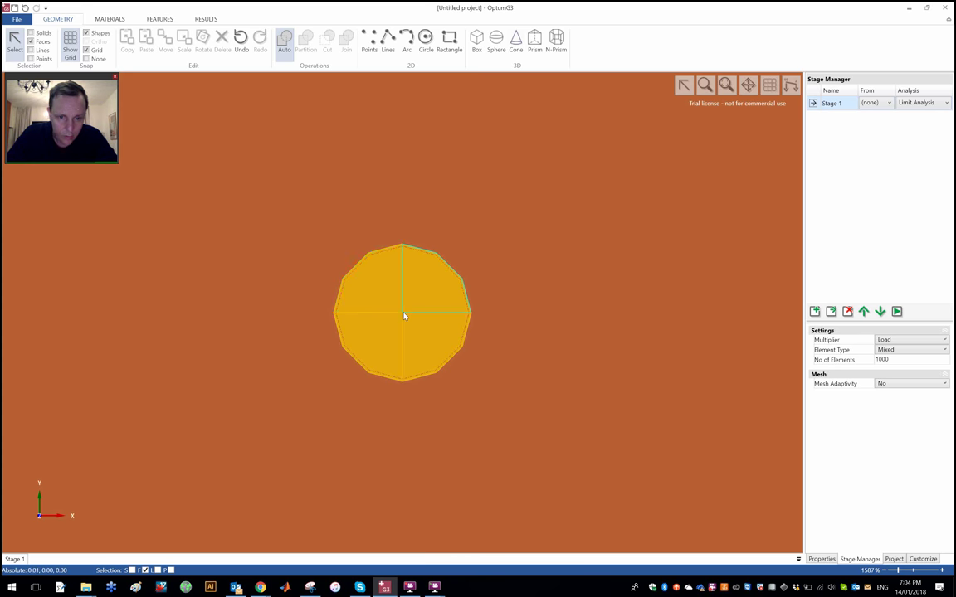
{"action": "scroll", "coordinate": [410, 278], "scroll_direction": "down", "scroll_amount": 6}
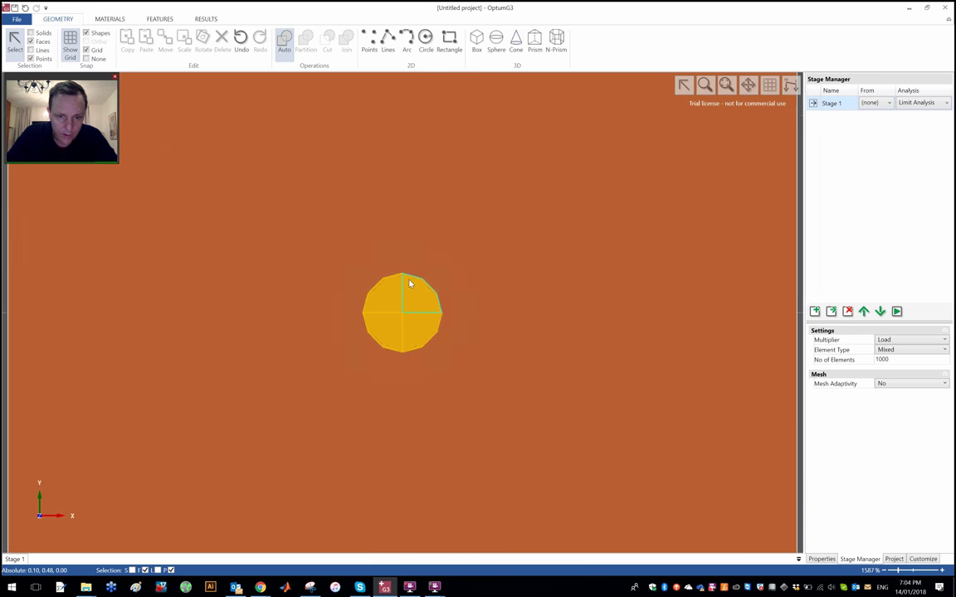
{"action": "right_click_drag", "start_coordinate": [641, 350], "coordinate": [674, 258]}
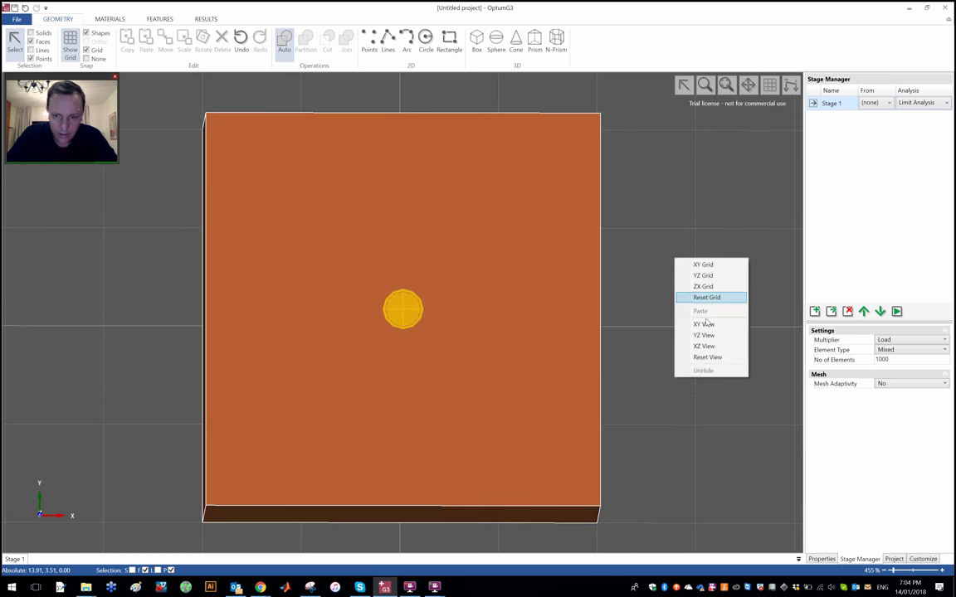
Reset the view, select the foundation's centre vertex and apply a multiplier point load of Z = -1 kN.
{"action": "left_click", "coordinate": [701, 355]}
{"action": "scroll", "coordinate": [446, 213], "scroll_direction": "up", "scroll_amount": 3}
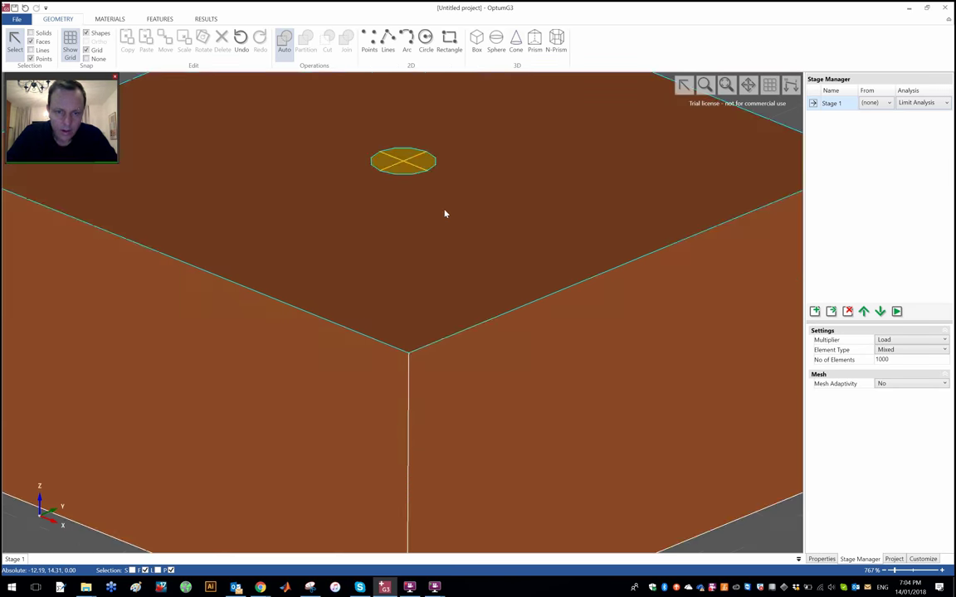
{"action": "middle_click_drag", "start_coordinate": [453, 216], "coordinate": [442, 308]}
{"action": "scroll", "coordinate": [441, 309], "scroll_direction": "up", "scroll_amount": 3}
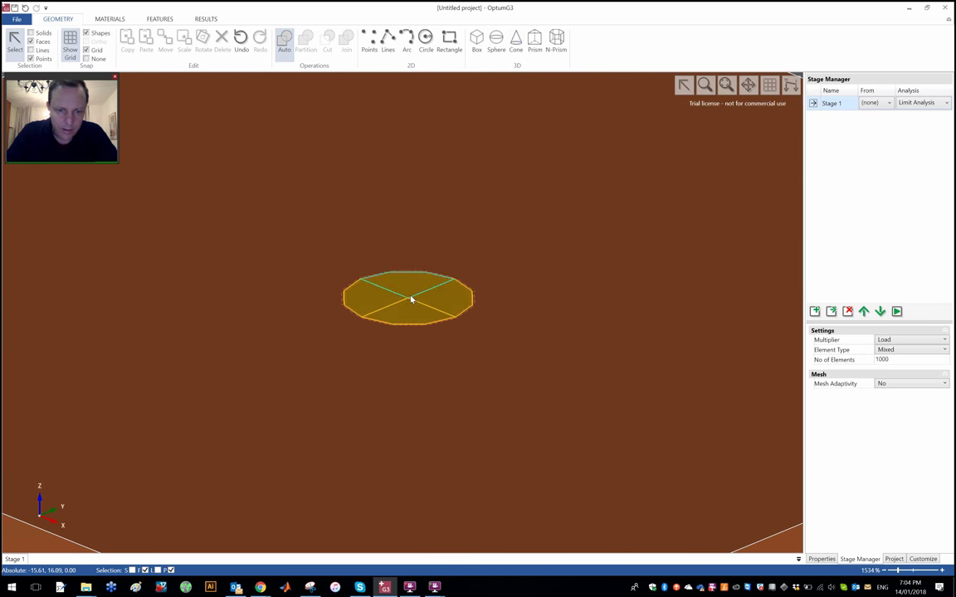
{"action": "left_click", "coordinate": [409, 299]}
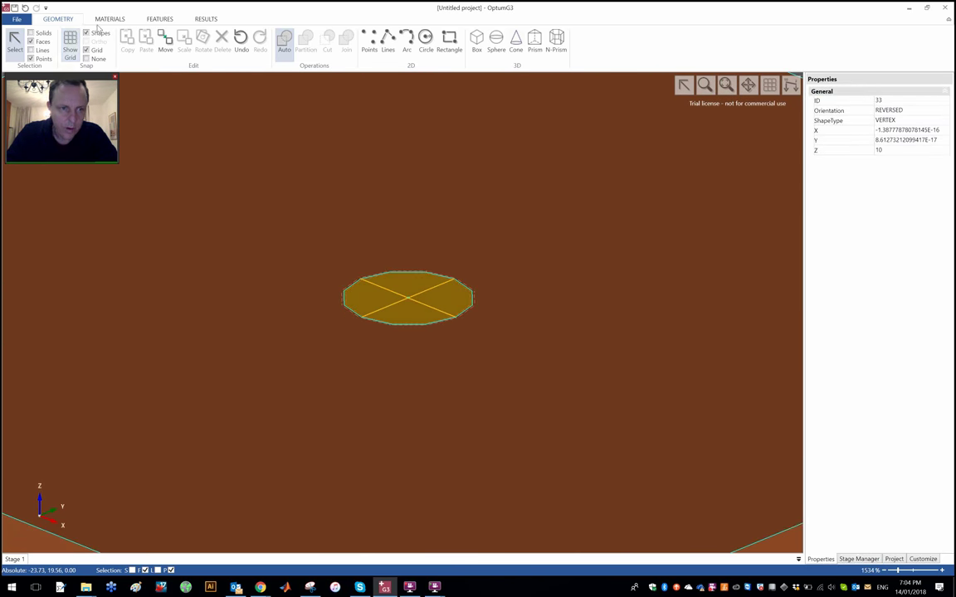
{"action": "left_click", "coordinate": [157, 19]}
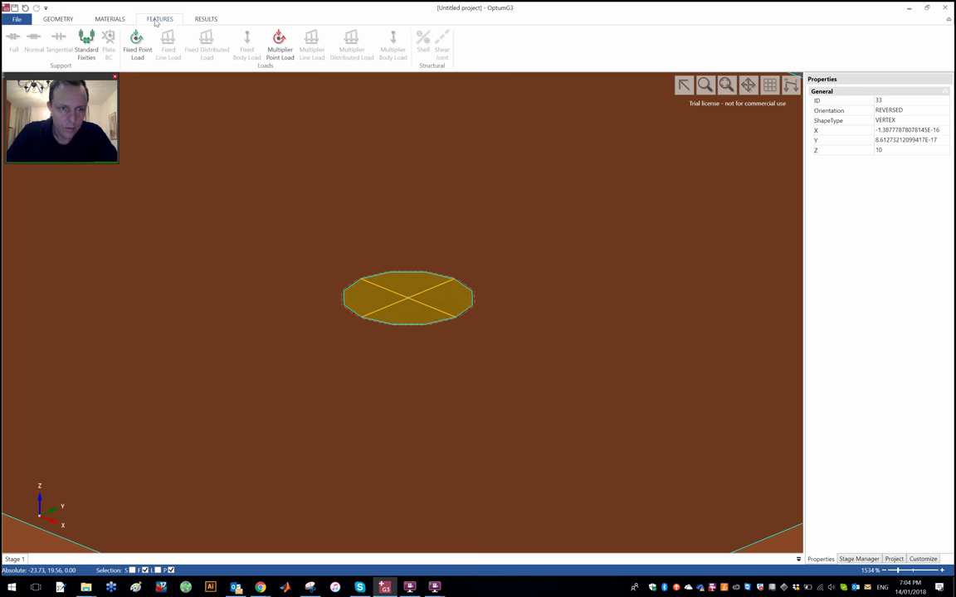
{"action": "left_click", "coordinate": [280, 49]}
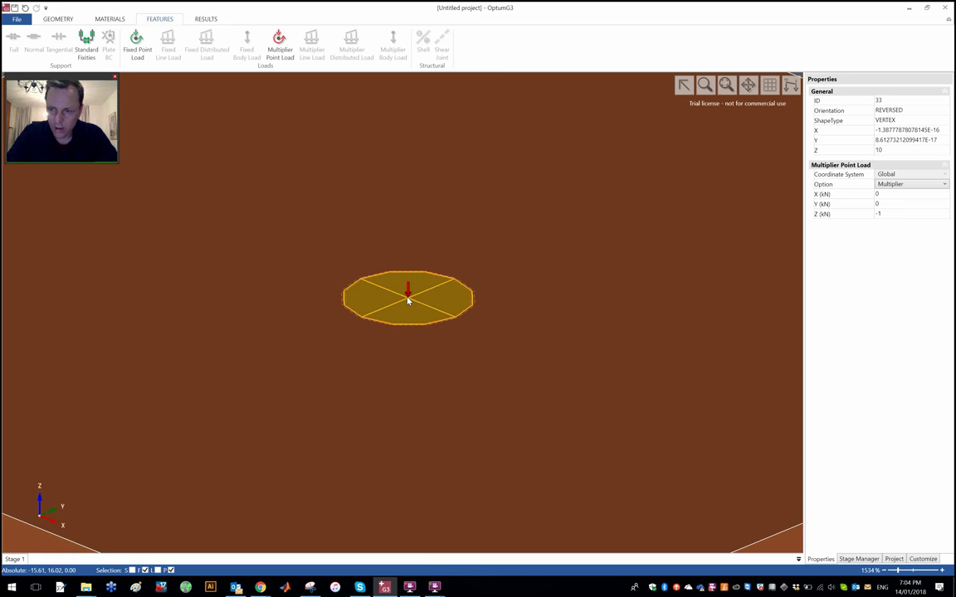
Set the point load's X component to sin(20) = 0.342020143325669 kN using the calculator.
{"action": "left_click", "coordinate": [917, 194]}
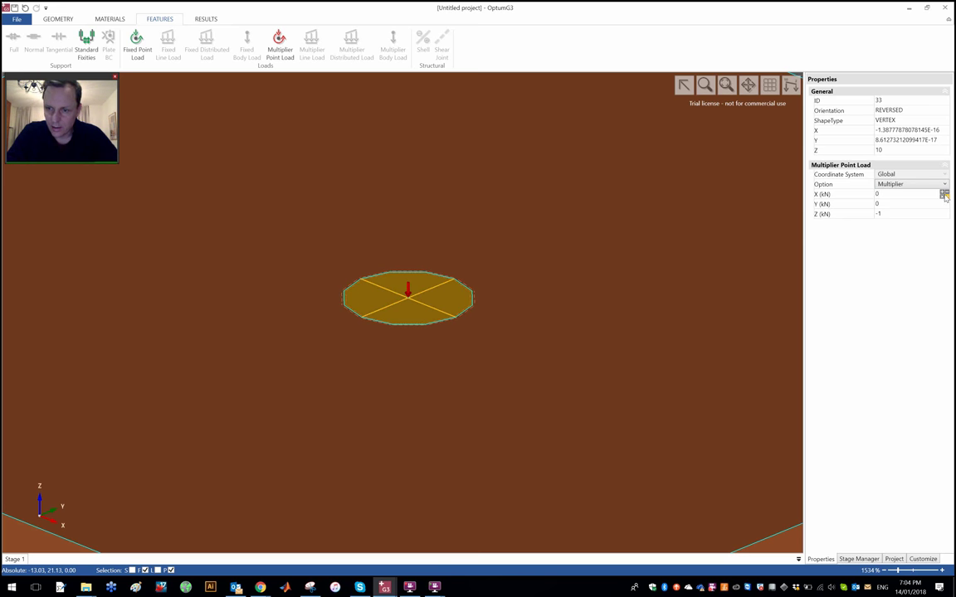
{"action": "left_click", "coordinate": [944, 194]}
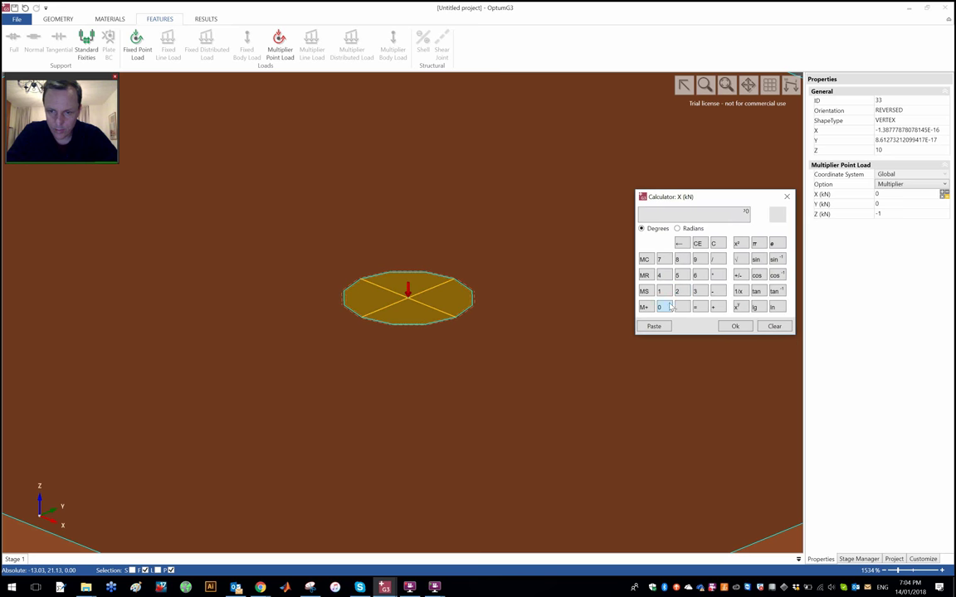
{"action": "left_click", "coordinate": [756, 259]}
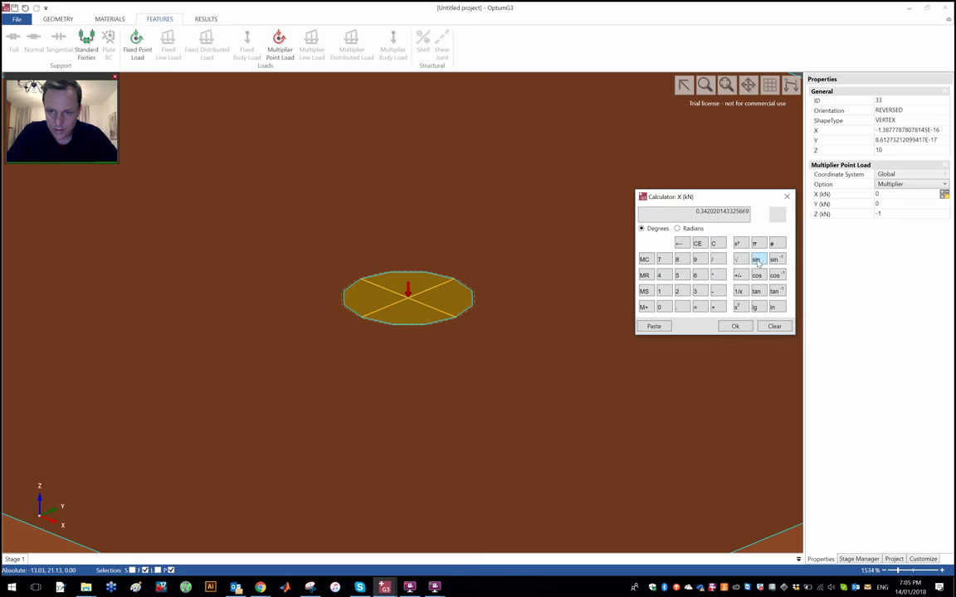
{"action": "left_click", "coordinate": [736, 327]}
Set the load's Z component to -cos(20) = -0.939692620785908 kN so it points downward.
{"action": "left_click", "coordinate": [915, 215]}
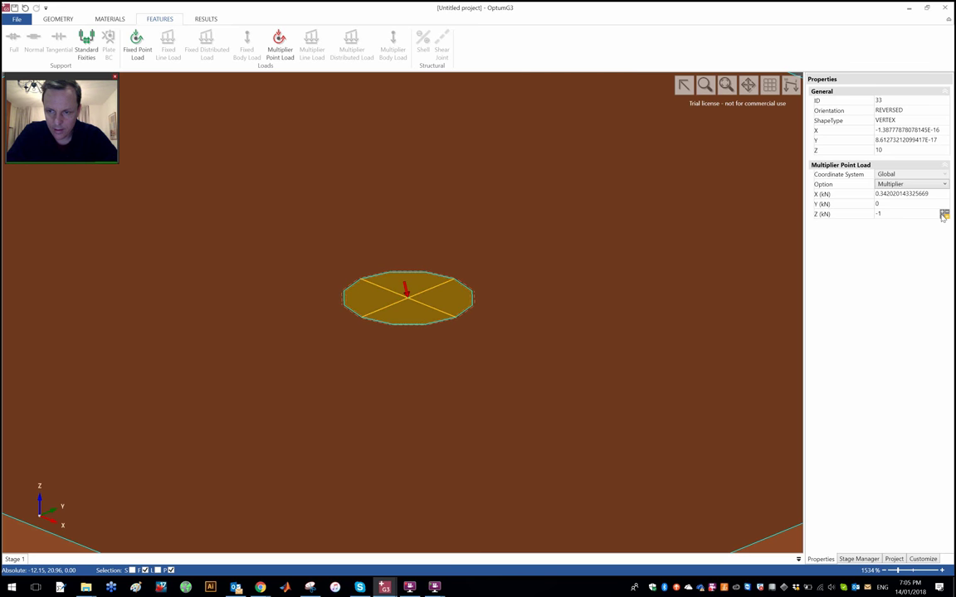
{"action": "left_click", "coordinate": [945, 214]}
{"action": "left_click", "coordinate": [679, 312]}
{"action": "left_click", "coordinate": [661, 327]}
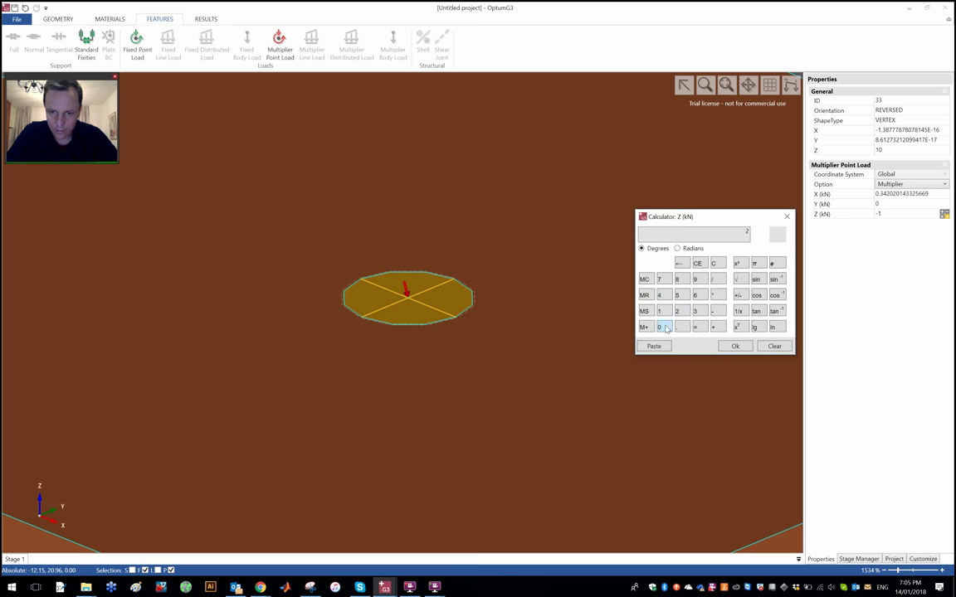
{"action": "left_click", "coordinate": [758, 296]}
{"action": "left_click", "coordinate": [739, 296]}
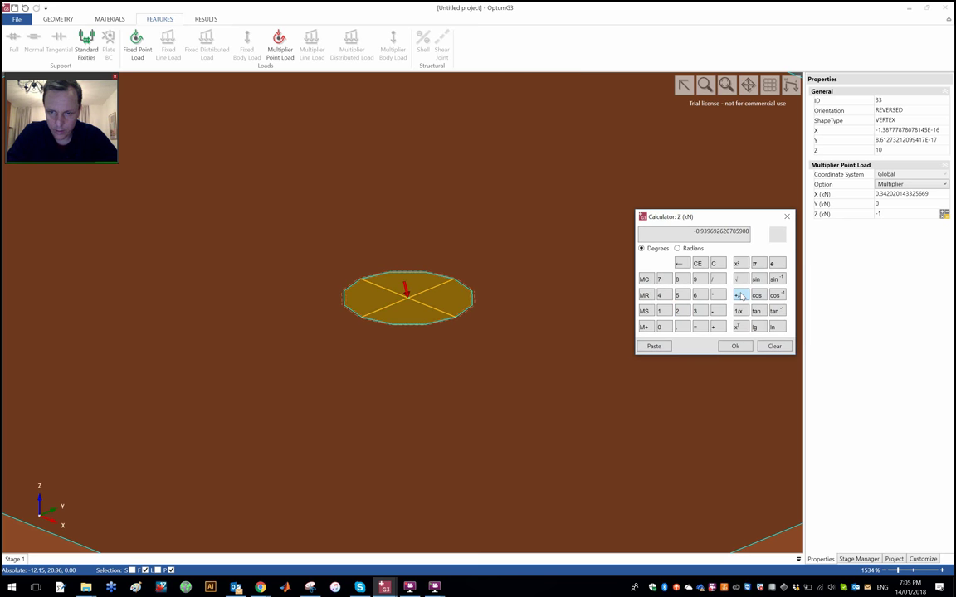
{"action": "left_click", "coordinate": [735, 347]}
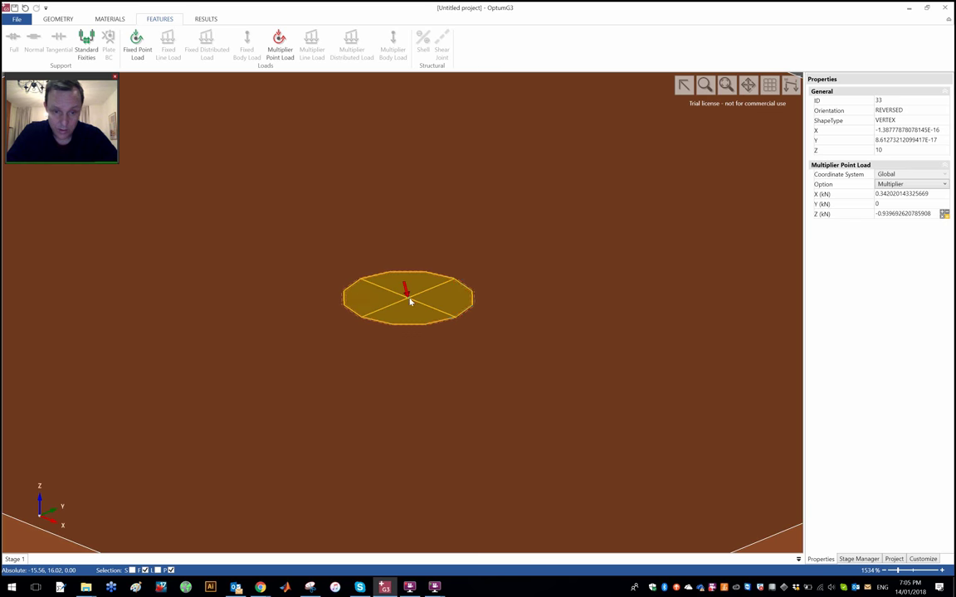
{"action": "scroll", "coordinate": [409, 301], "scroll_direction": "down", "scroll_amount": 8}
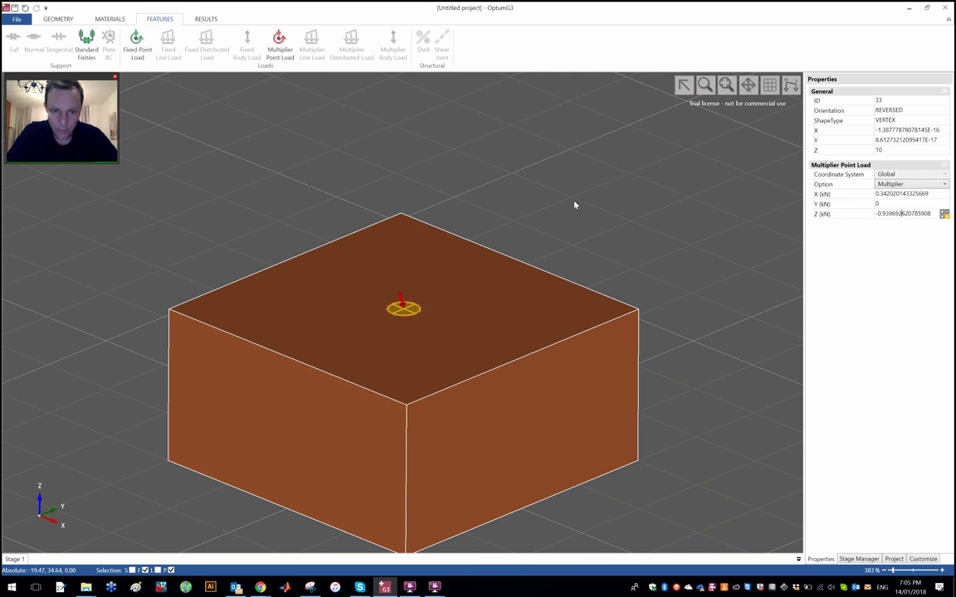
Apply Standard Fixities as boundary supports around the soil box.
{"action": "left_click", "coordinate": [563, 212]}
{"action": "middle_click_drag", "start_coordinate": [455, 331], "coordinate": [459, 313]}
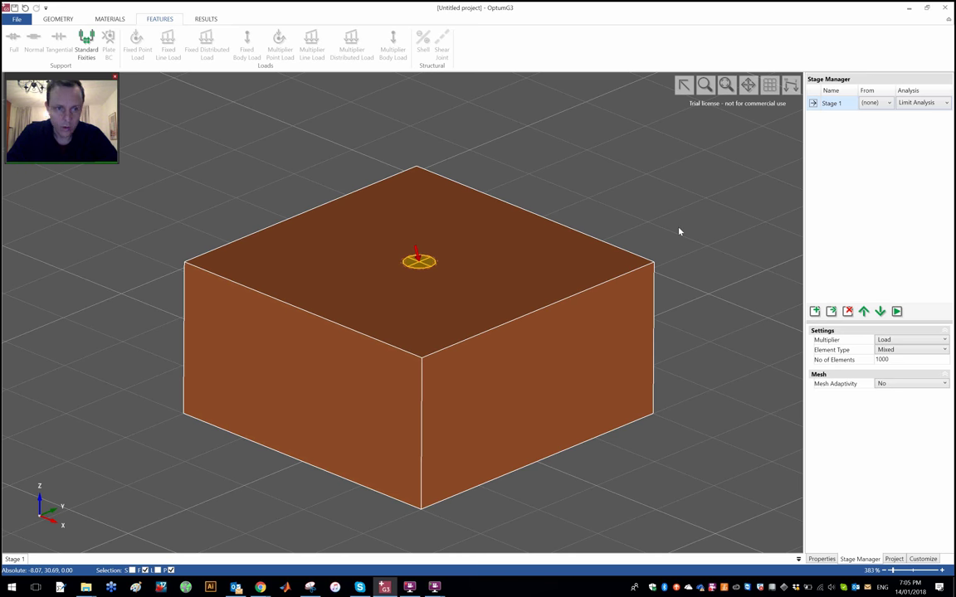
{"action": "left_click", "coordinate": [87, 46]}
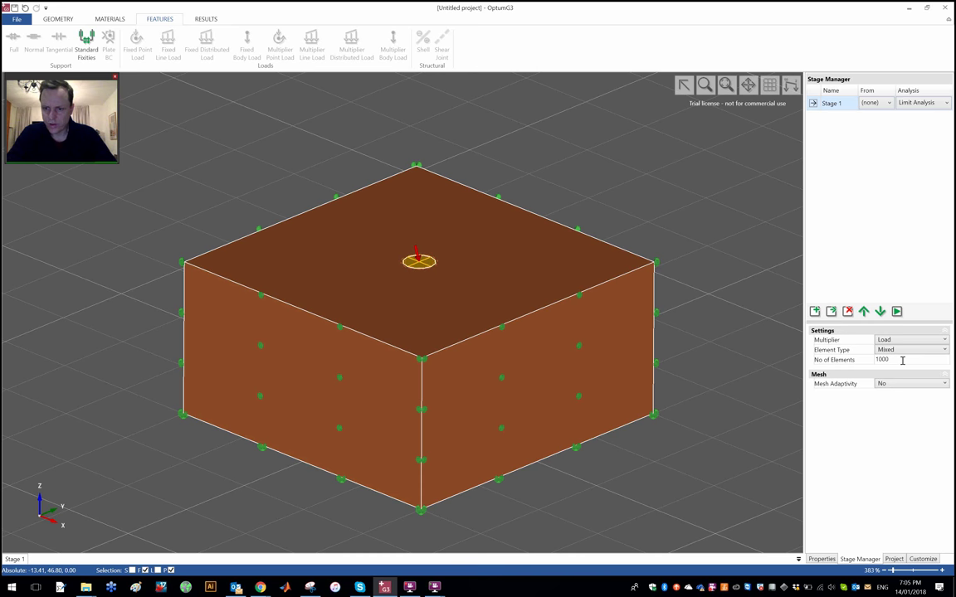
Give Stage 1 20000 elements and turn Mesh Adaptivity to Yes.
{"action": "left_click", "coordinate": [902, 360]}
{"action": "key", "text": "BackSpace"}
{"action": "key", "text": "BackSpace"}
{"action": "key", "text": "BackSpace"}
{"action": "key", "text": "BackSpace"}
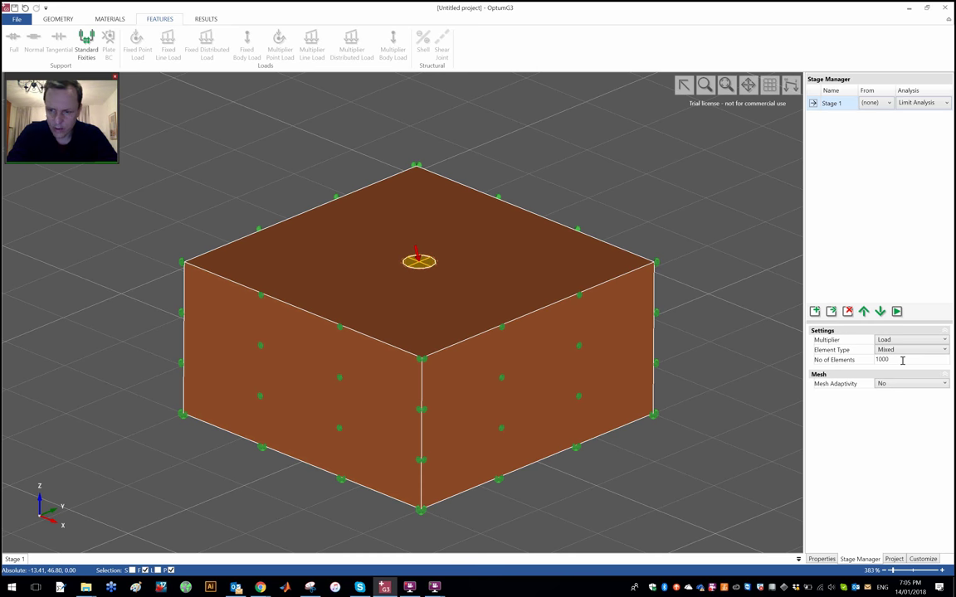
{"action": "type", "text": "20000"}
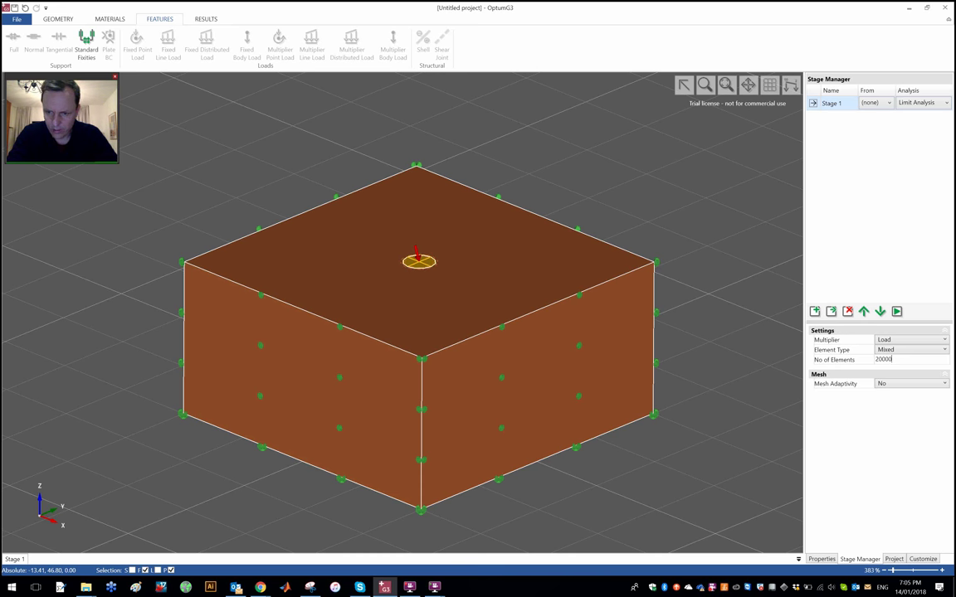
{"action": "key", "text": "Tab"}
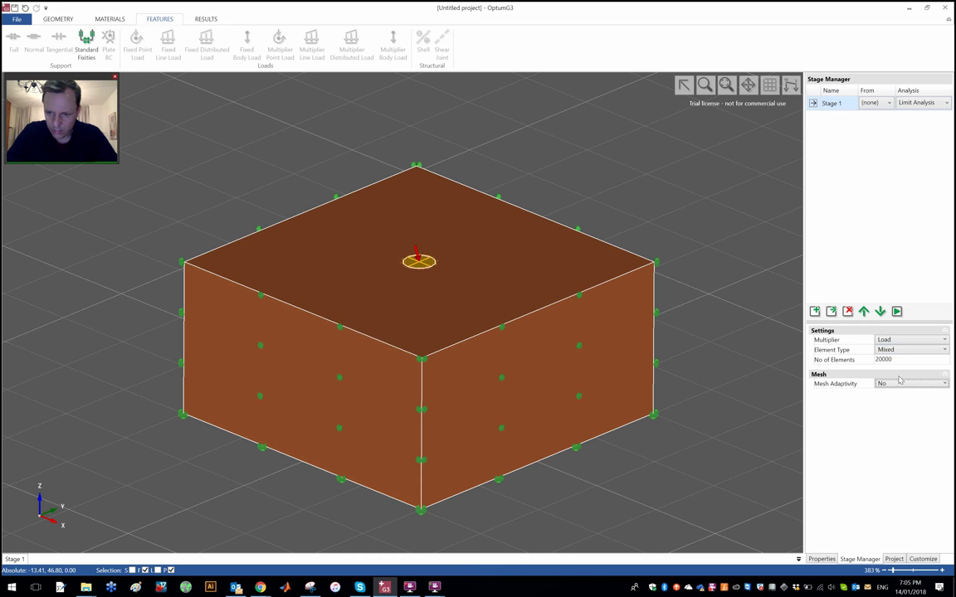
{"action": "left_click", "coordinate": [904, 383]}
{"action": "left_click", "coordinate": [905, 401]}
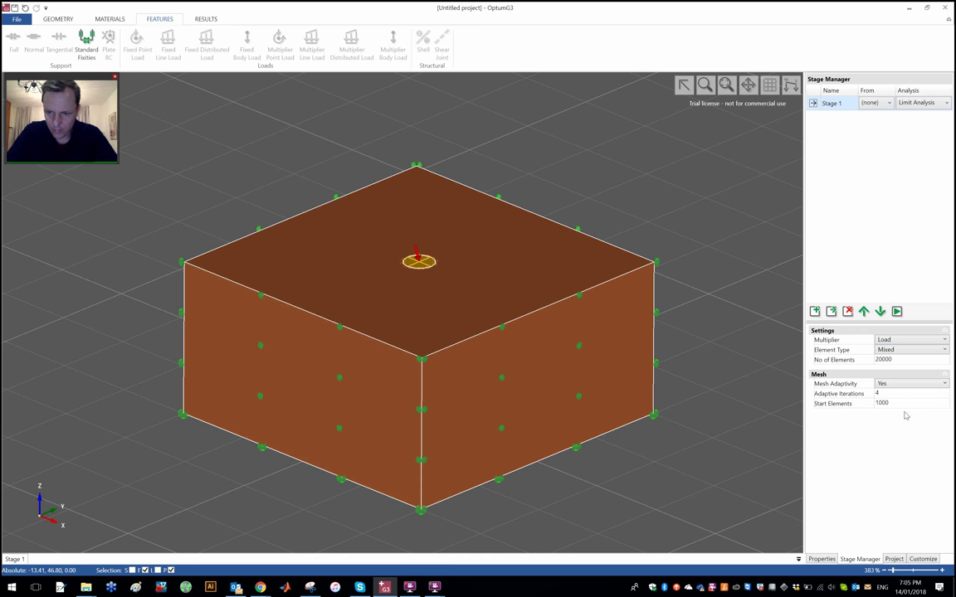
{"action": "left_click", "coordinate": [908, 403]}
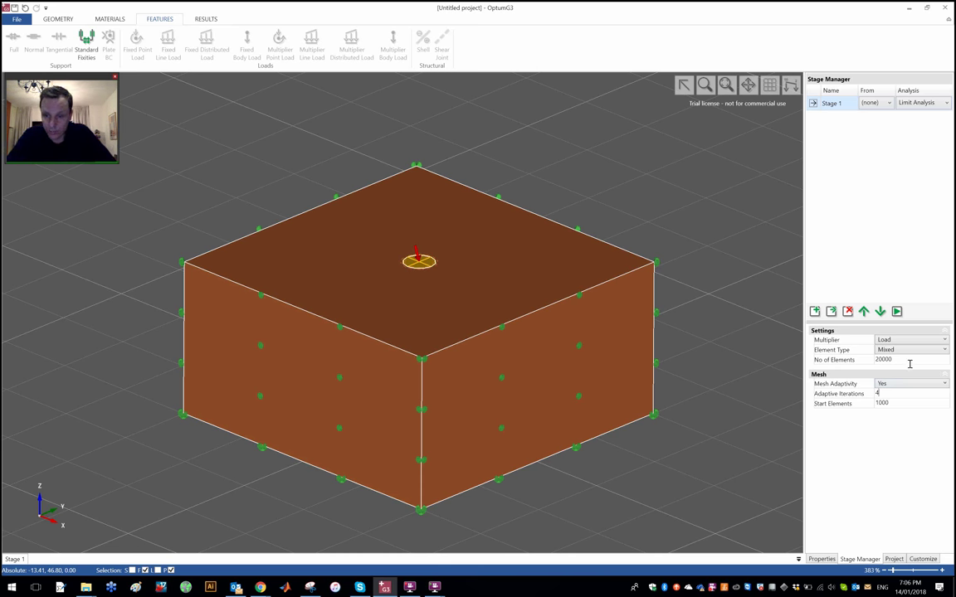
Run the Stage 1 limit analysis until it converges at collapse multiplier 1791.803.
{"action": "left_click", "coordinate": [897, 311]}
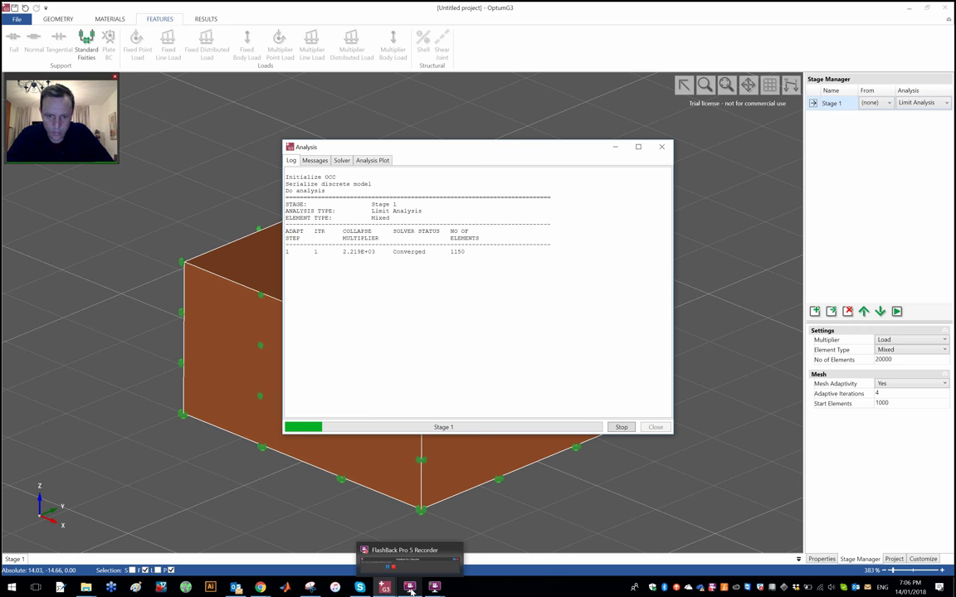
{"action": "left_click", "coordinate": [411, 591]}
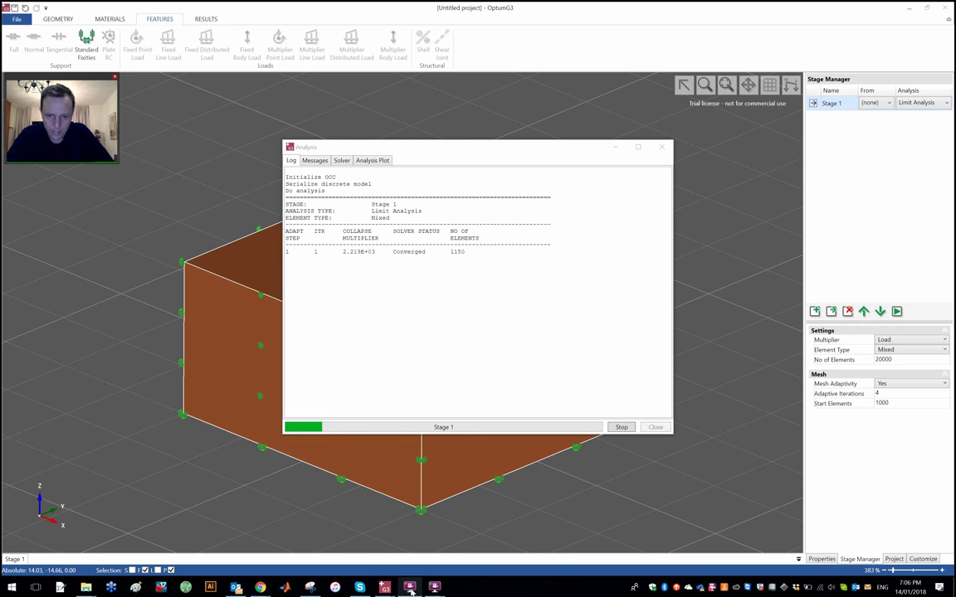
{"action": "right_click", "coordinate": [410, 590]}
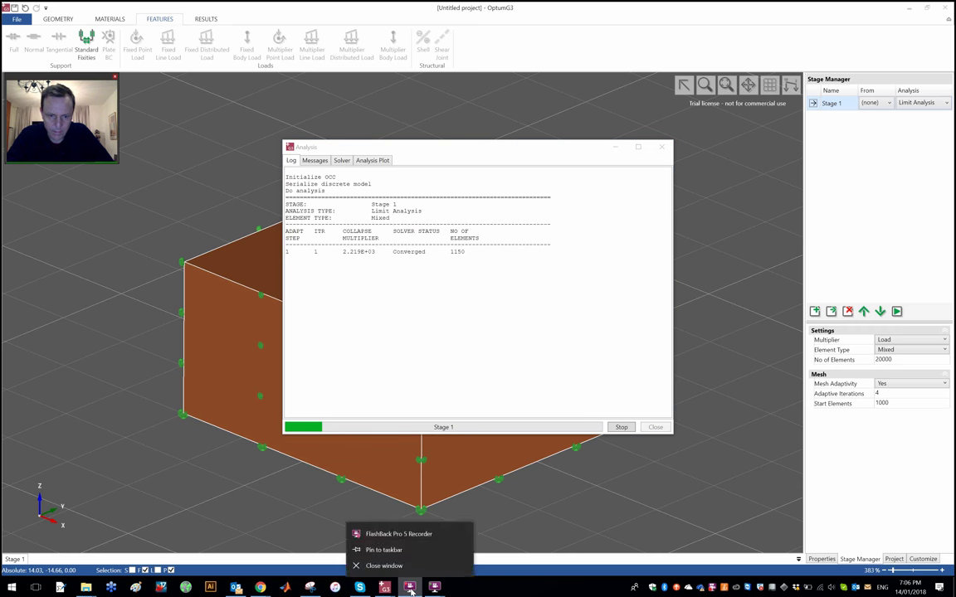
{"action": "left_click", "coordinate": [422, 535]}
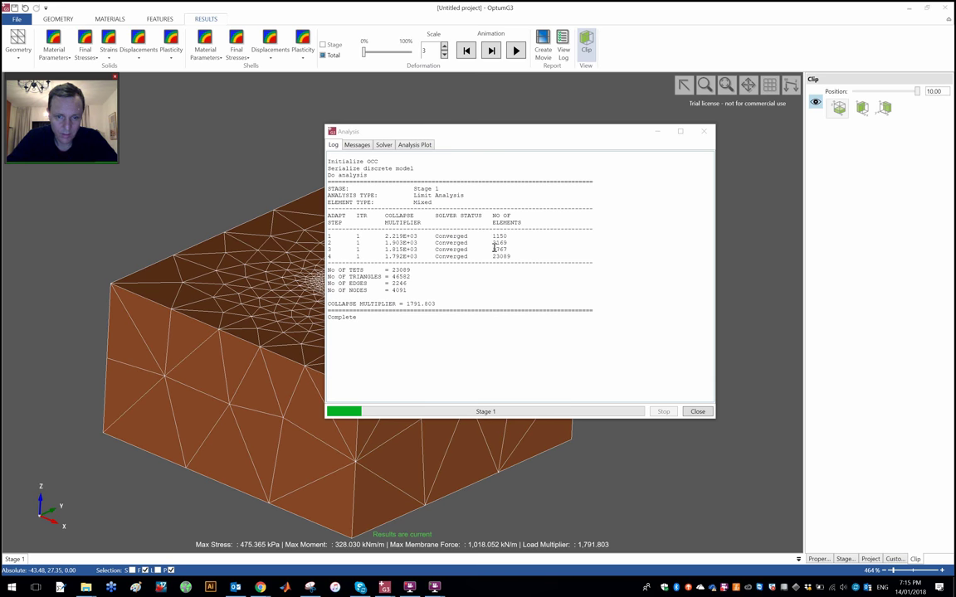
Review the element counts of the last adaptive steps in the Analysis Log.
{"action": "left_click_drag", "start_coordinate": [509, 257], "coordinate": [330, 259]}
{"action": "left_click", "coordinate": [332, 260]}
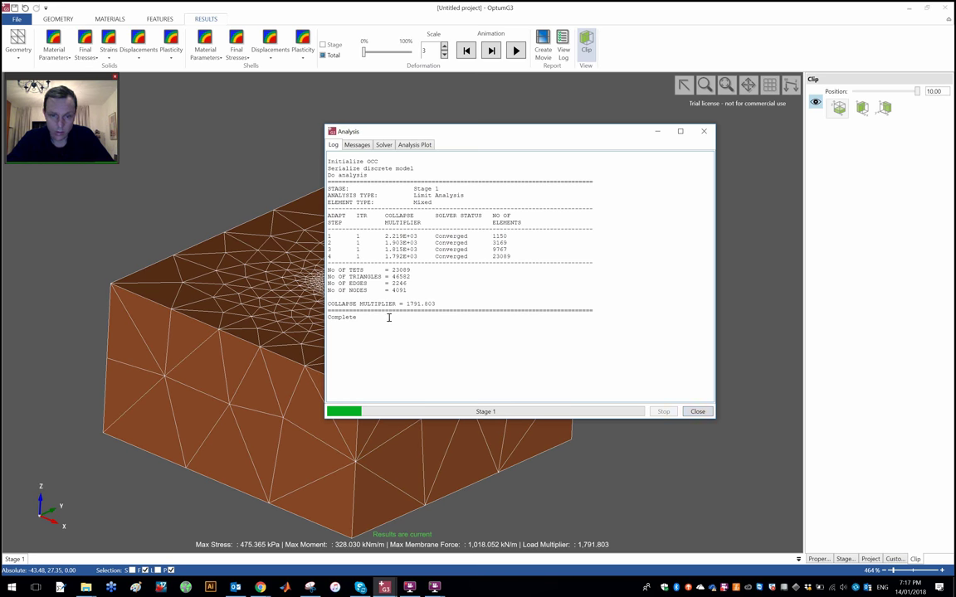
Close the analysis log and play the Stage 1 collapse animation of the refined mesh.
{"action": "left_click", "coordinate": [697, 411]}
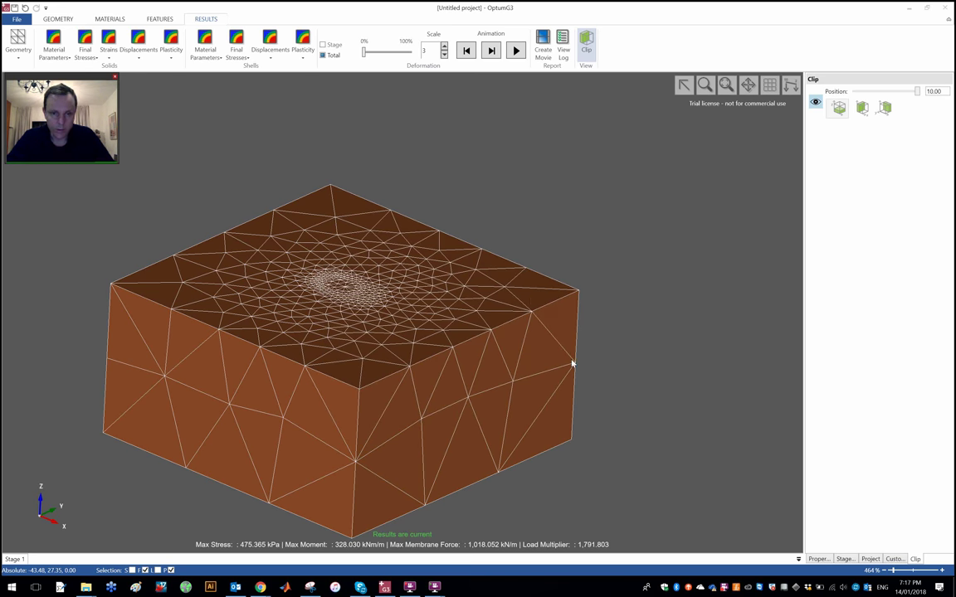
{"action": "middle_click_drag", "start_coordinate": [514, 305], "coordinate": [577, 280]}
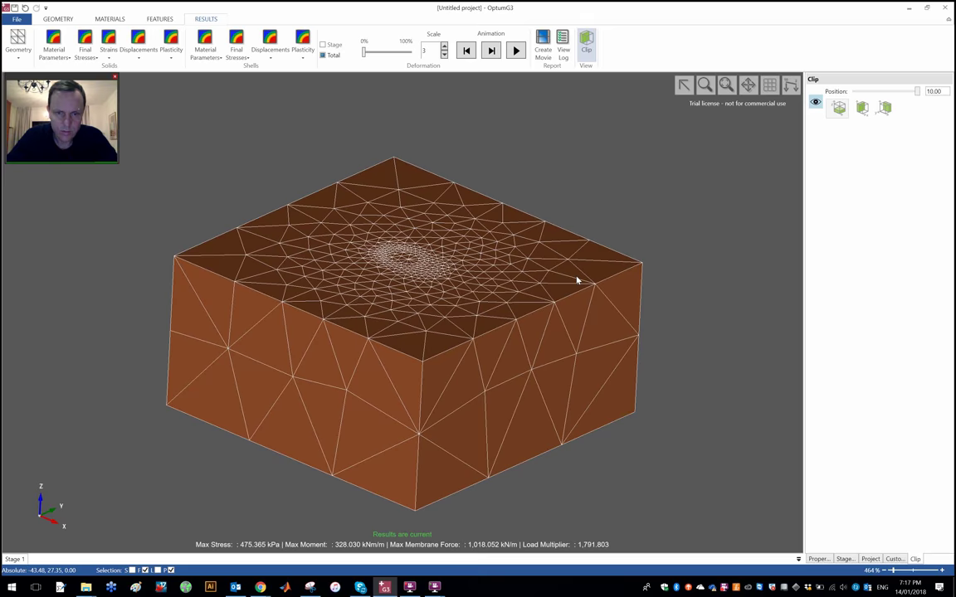
{"action": "scroll", "coordinate": [457, 332], "scroll_direction": "up", "scroll_amount": 5}
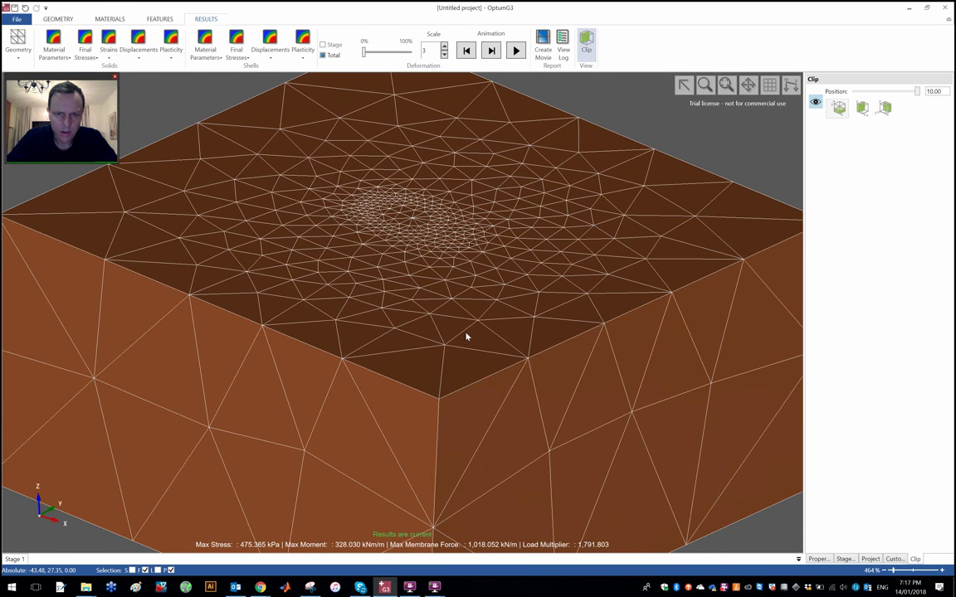
{"action": "scroll", "coordinate": [466, 337], "scroll_direction": "down", "scroll_amount": 5}
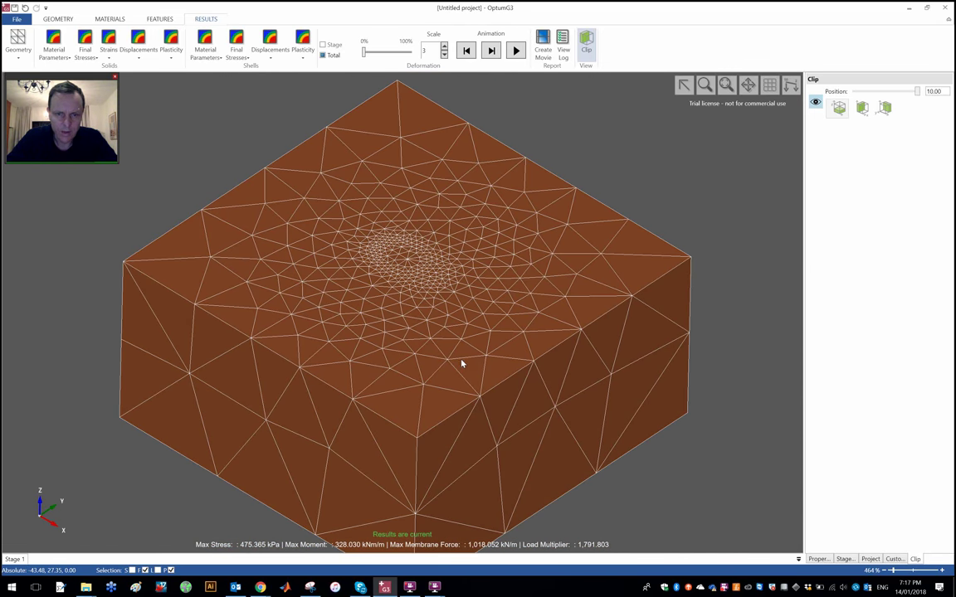
{"action": "right_click_drag", "start_coordinate": [461, 373], "coordinate": [430, 382]}
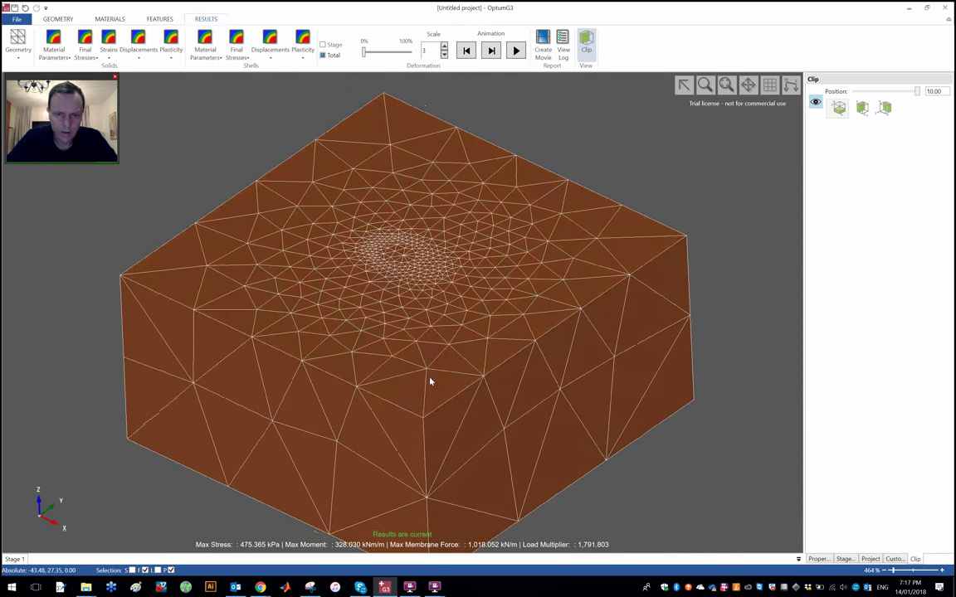
{"action": "left_click", "coordinate": [515, 51]}
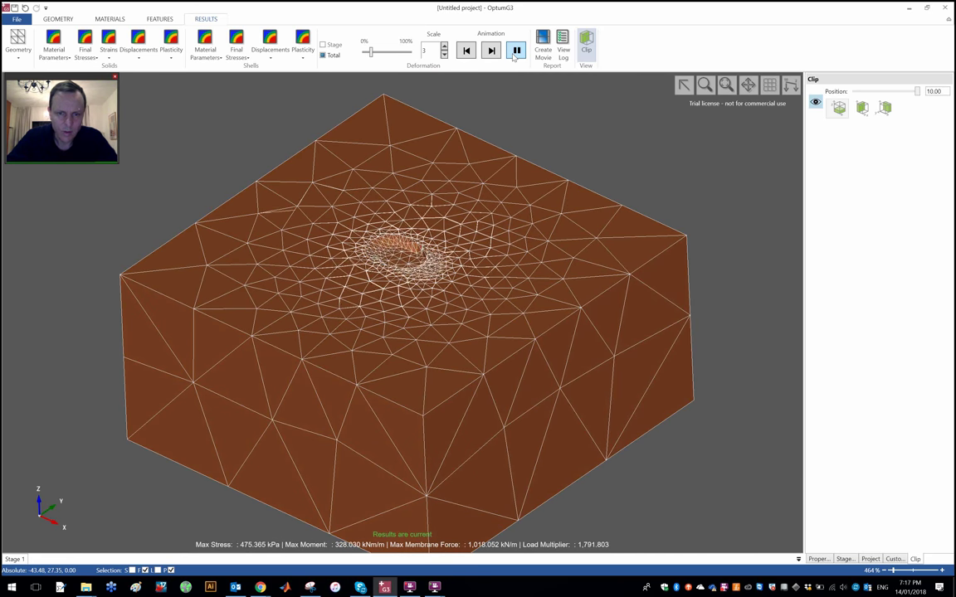
Rewind the animation, show the Stage Manager settings, and replay the collapse.
{"action": "scroll", "coordinate": [409, 298], "scroll_direction": "up", "scroll_amount": 3}
{"action": "scroll", "coordinate": [409, 299], "scroll_direction": "down", "scroll_amount": 2}
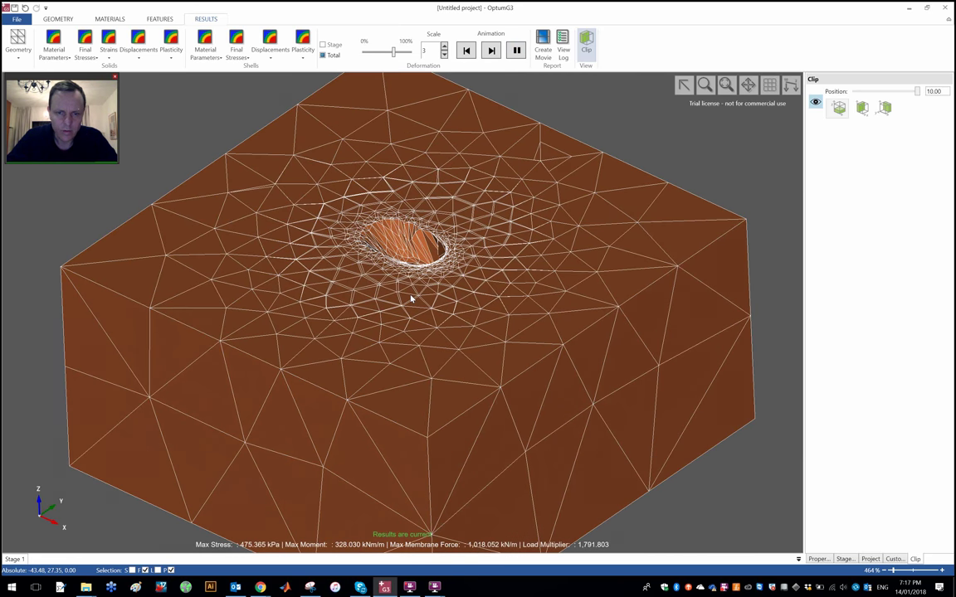
{"action": "scroll", "coordinate": [410, 298], "scroll_direction": "down", "scroll_amount": 2}
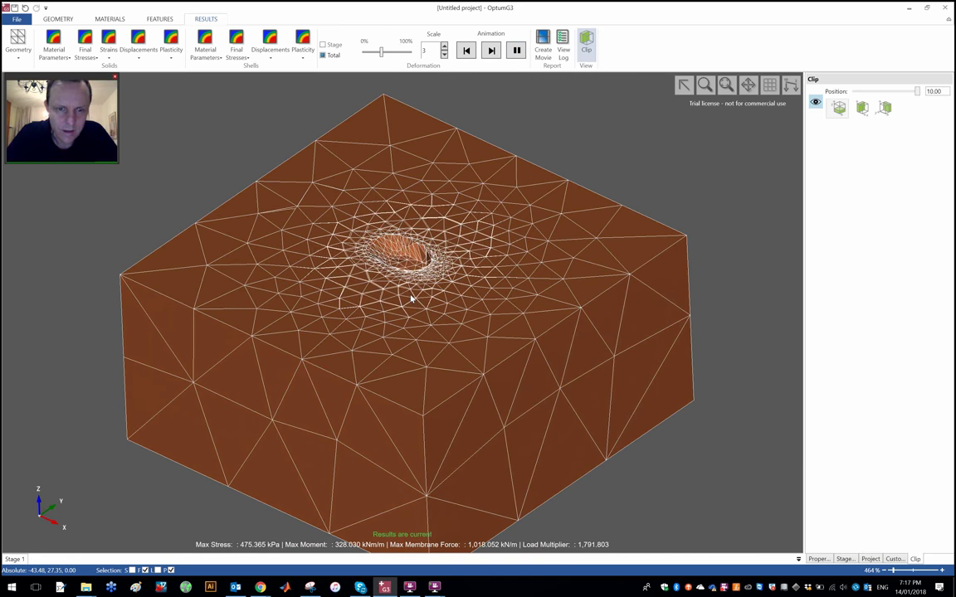
{"action": "left_click", "coordinate": [468, 51]}
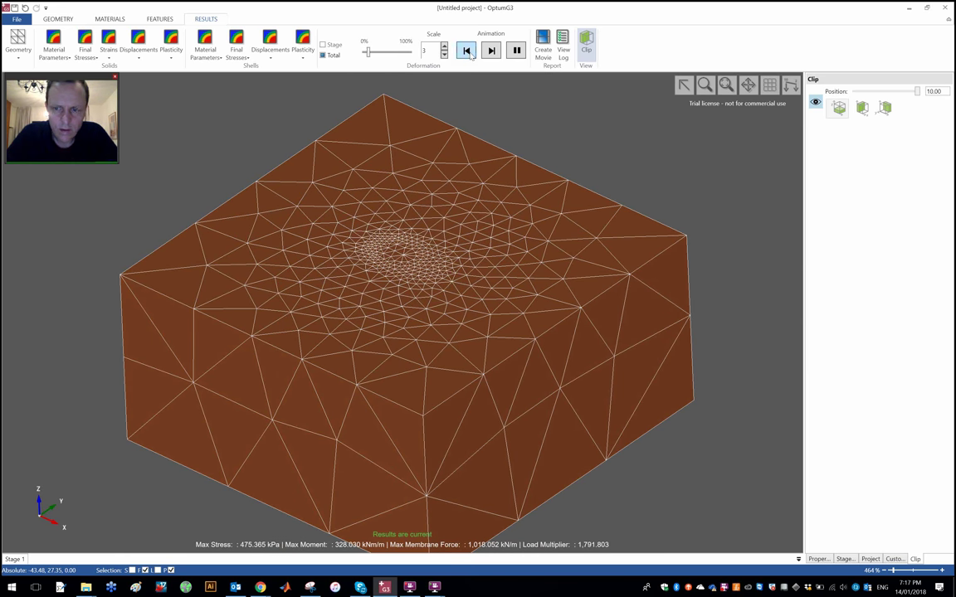
{"action": "left_click", "coordinate": [821, 559]}
{"action": "left_click", "coordinate": [845, 559]}
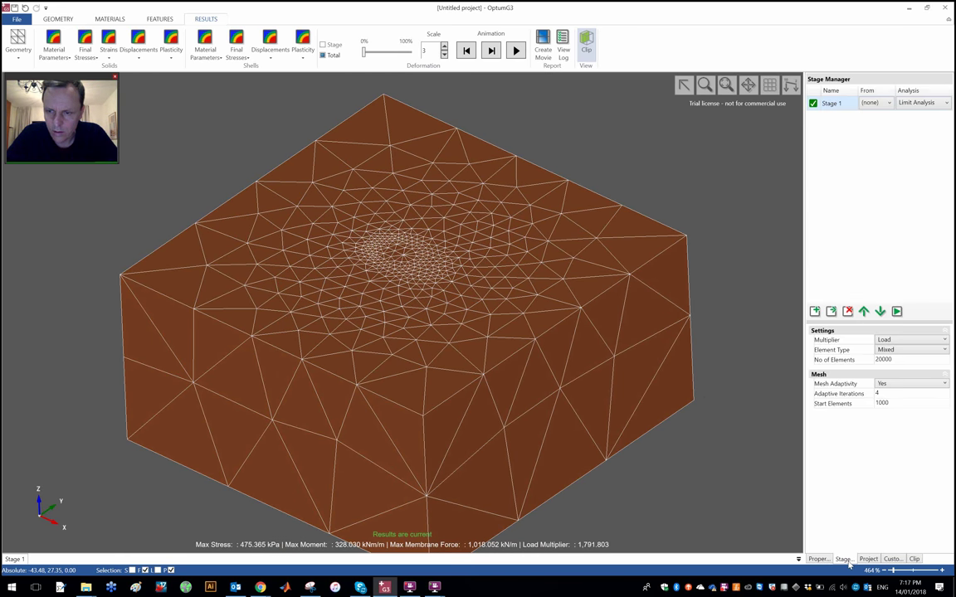
{"action": "left_click", "coordinate": [516, 52]}
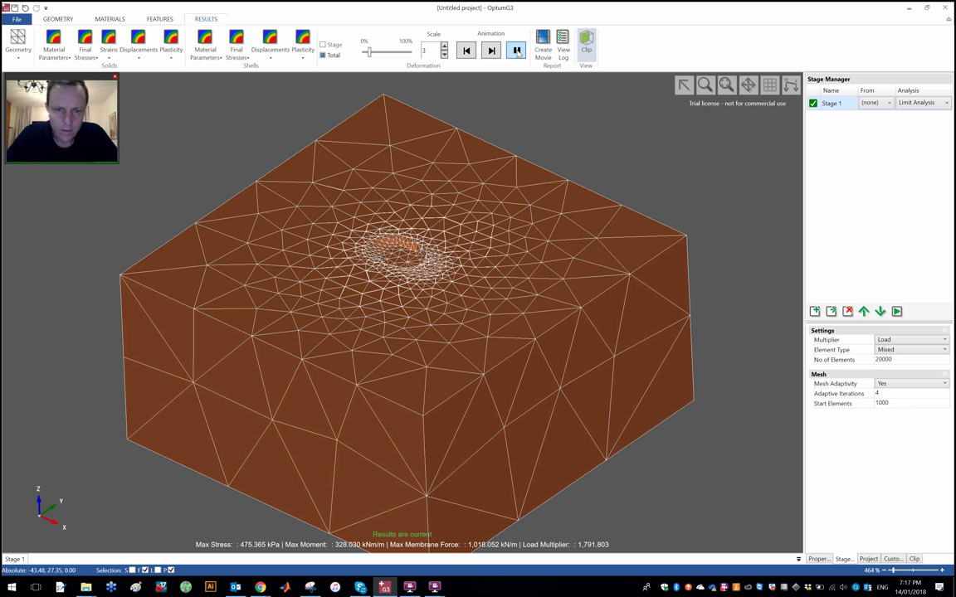
Show Shear Dissipation contours with a lowered colour-range maximum, then reset the animation to start.
{"action": "left_click", "coordinate": [171, 51]}
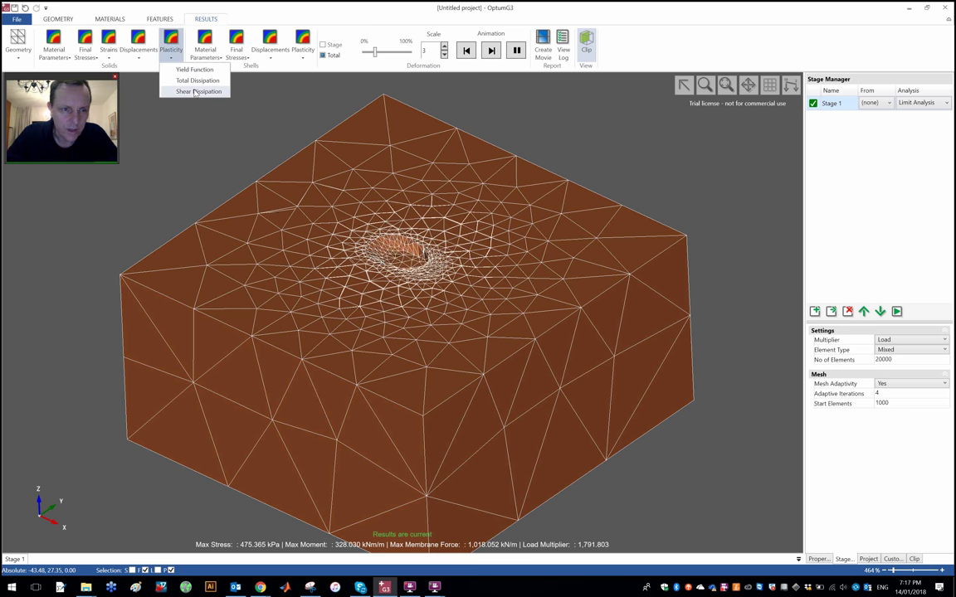
{"action": "left_click", "coordinate": [196, 91]}
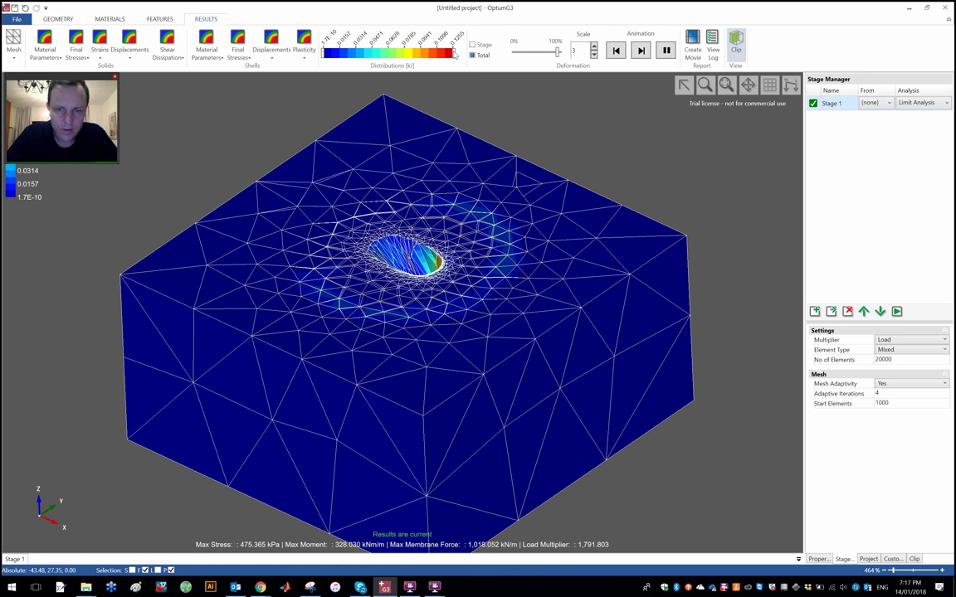
{"action": "left_click_drag", "start_coordinate": [455, 53], "coordinate": [357, 50]}
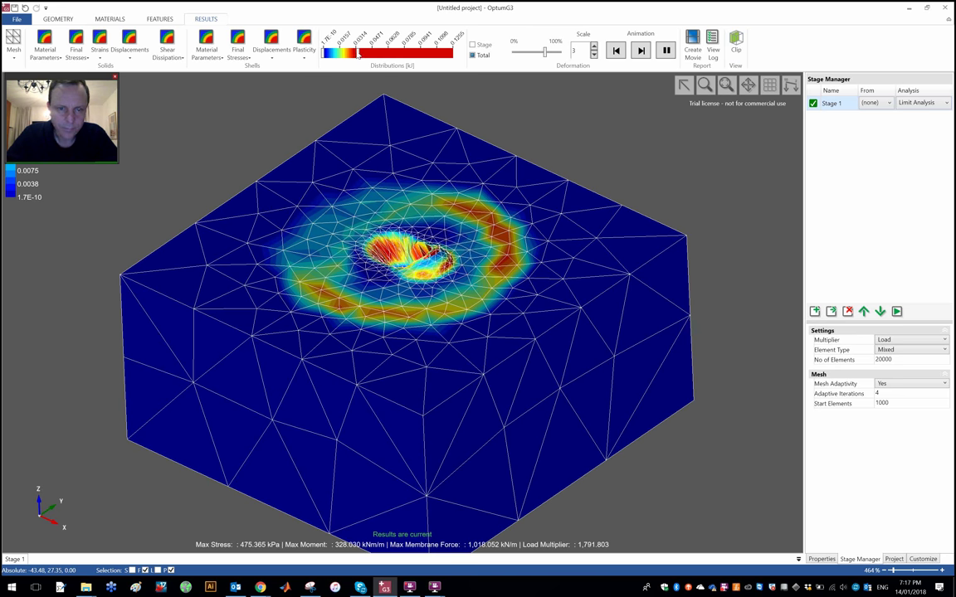
{"action": "left_click_drag", "start_coordinate": [358, 53], "coordinate": [349, 53]}
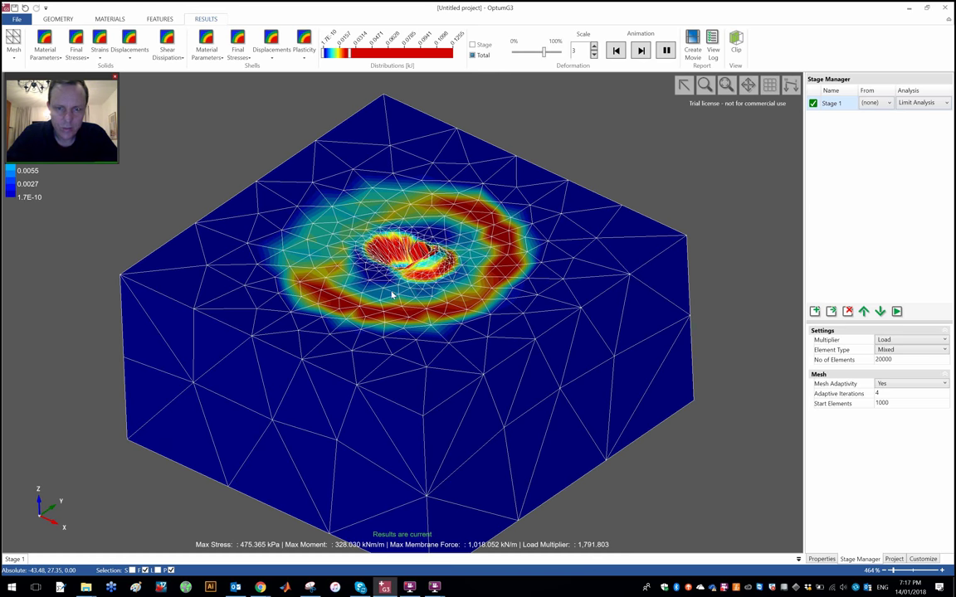
{"action": "scroll", "coordinate": [415, 278], "scroll_direction": "up", "scroll_amount": 5}
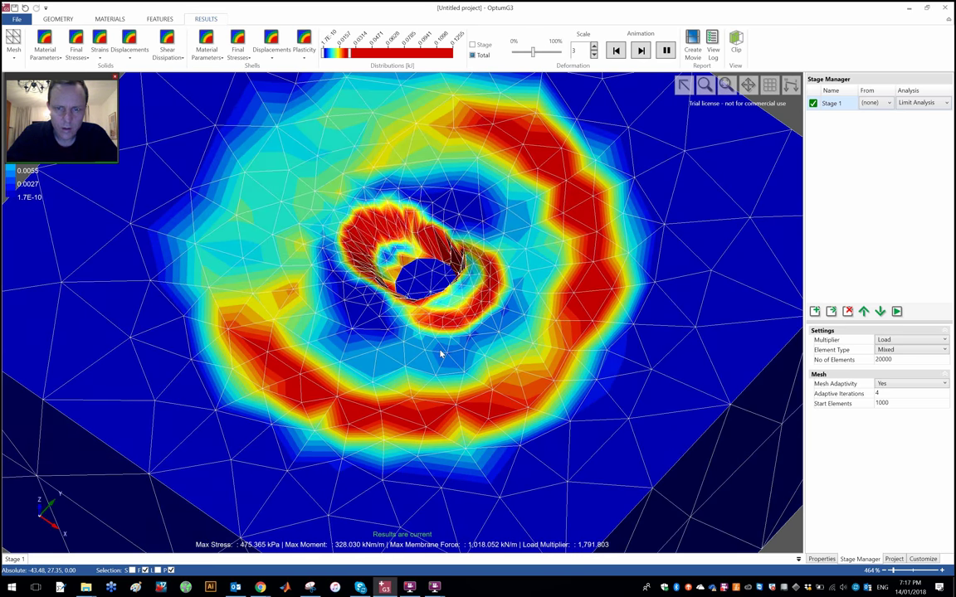
{"action": "scroll", "coordinate": [441, 354], "scroll_direction": "down", "scroll_amount": 5}
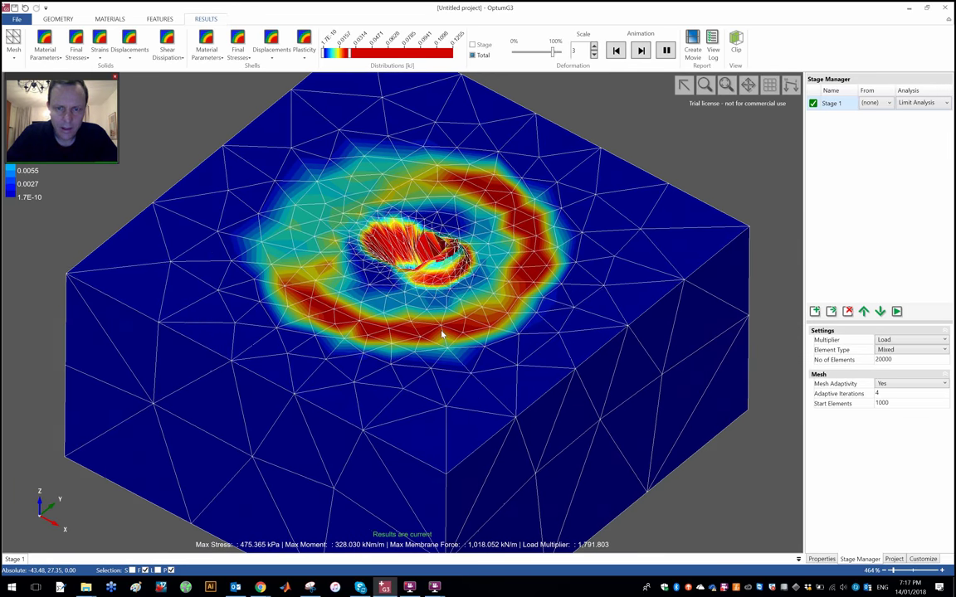
{"action": "scroll", "coordinate": [442, 335], "scroll_direction": "down", "scroll_amount": 3}
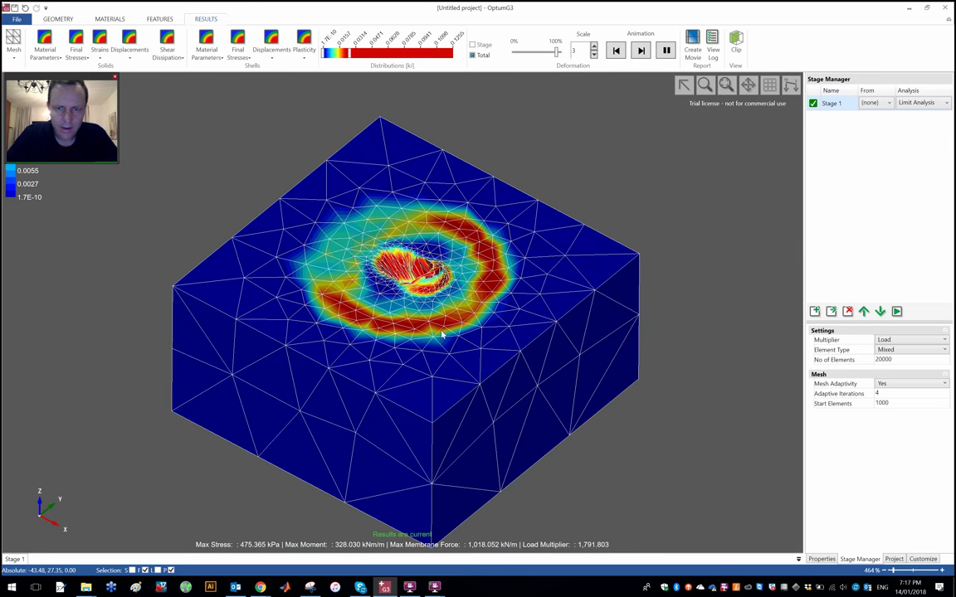
{"action": "left_click", "coordinate": [615, 52]}
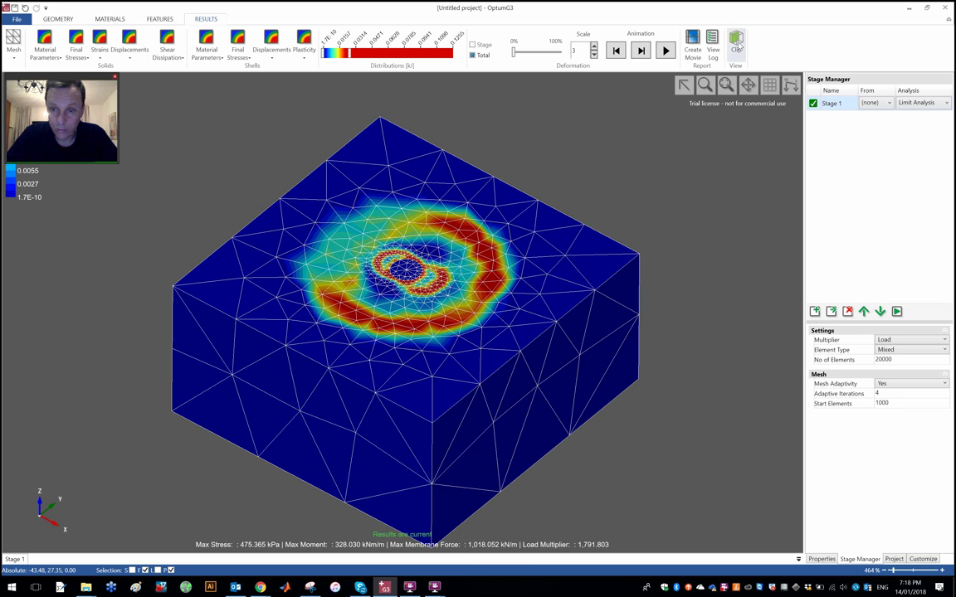
Enable clipping and sweep the clip plane down and back to position 10.00.
{"action": "left_click", "coordinate": [736, 43]}
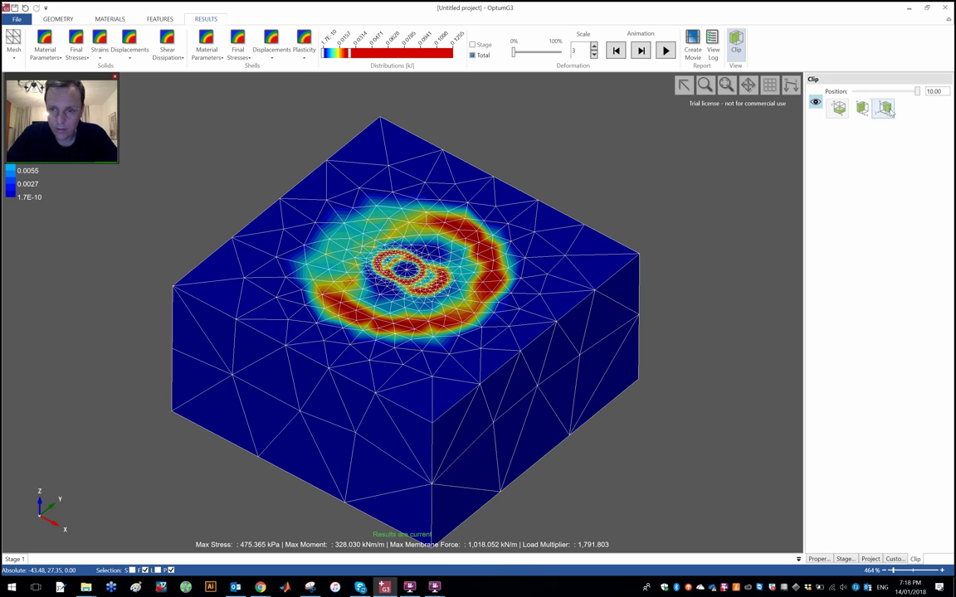
{"action": "scroll", "coordinate": [919, 95], "scroll_direction": "down", "scroll_amount": 5}
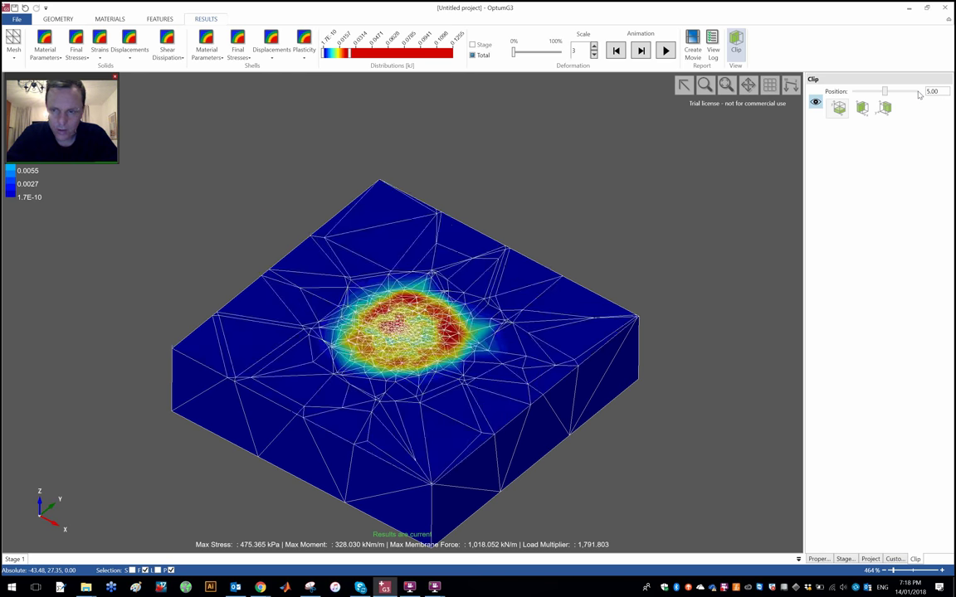
{"action": "scroll", "coordinate": [914, 93], "scroll_direction": "up", "scroll_amount": 5}
{"action": "left_click_drag", "start_coordinate": [913, 93], "coordinate": [872, 91]}
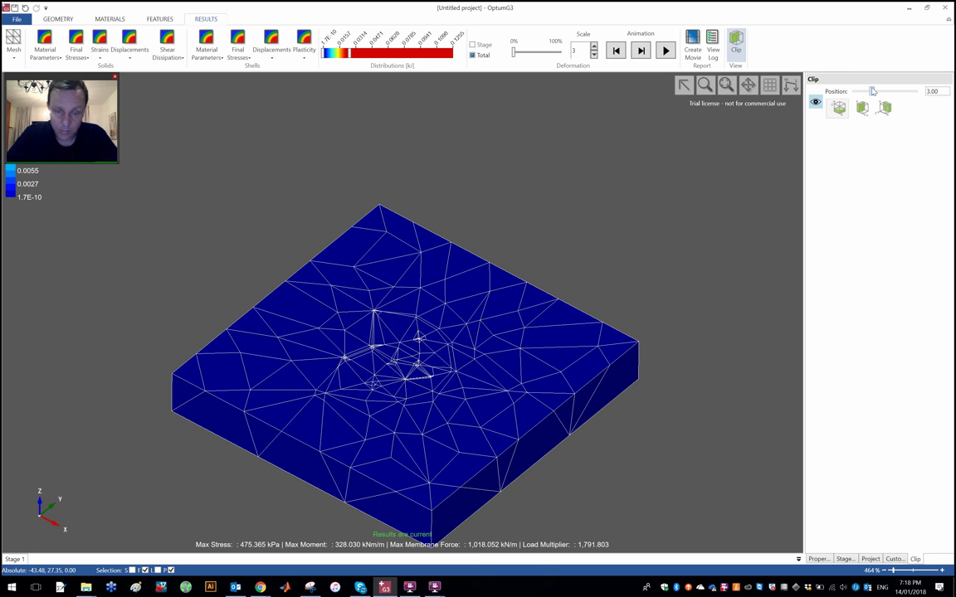
{"action": "left_click_drag", "start_coordinate": [872, 91], "coordinate": [869, 91]}
{"action": "left_click_drag", "start_coordinate": [869, 91], "coordinate": [918, 93]}
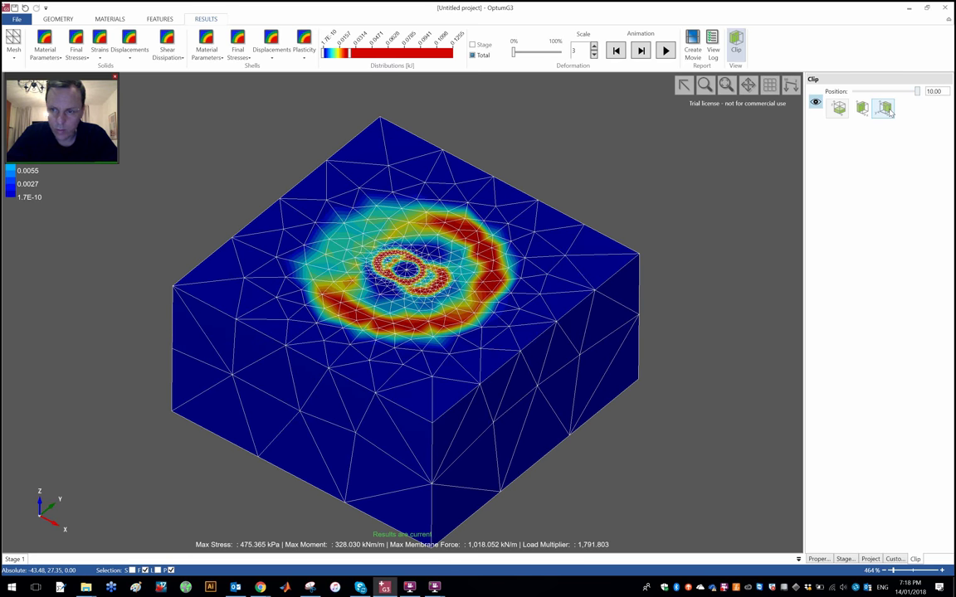
Cut the block along a vertical plane and play the animation on the exposed section.
{"action": "left_click", "coordinate": [885, 109]}
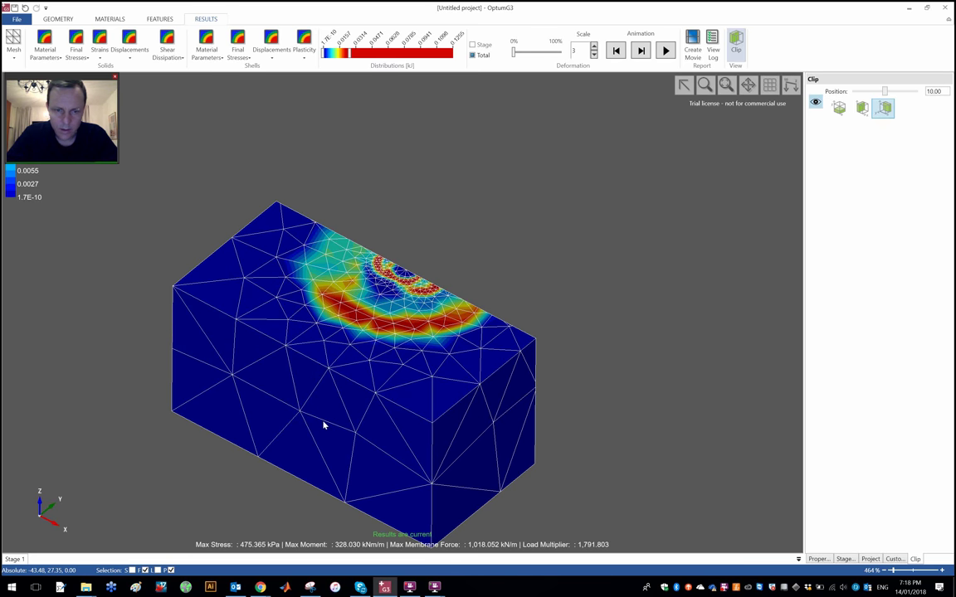
{"action": "middle_click_drag", "start_coordinate": [324, 424], "coordinate": [179, 407]}
{"action": "middle_click_drag", "start_coordinate": [604, 363], "coordinate": [571, 58]}
{"action": "scroll", "coordinate": [427, 380], "scroll_direction": "up", "scroll_amount": 3}
{"action": "scroll", "coordinate": [441, 390], "scroll_direction": "down", "scroll_amount": 1}
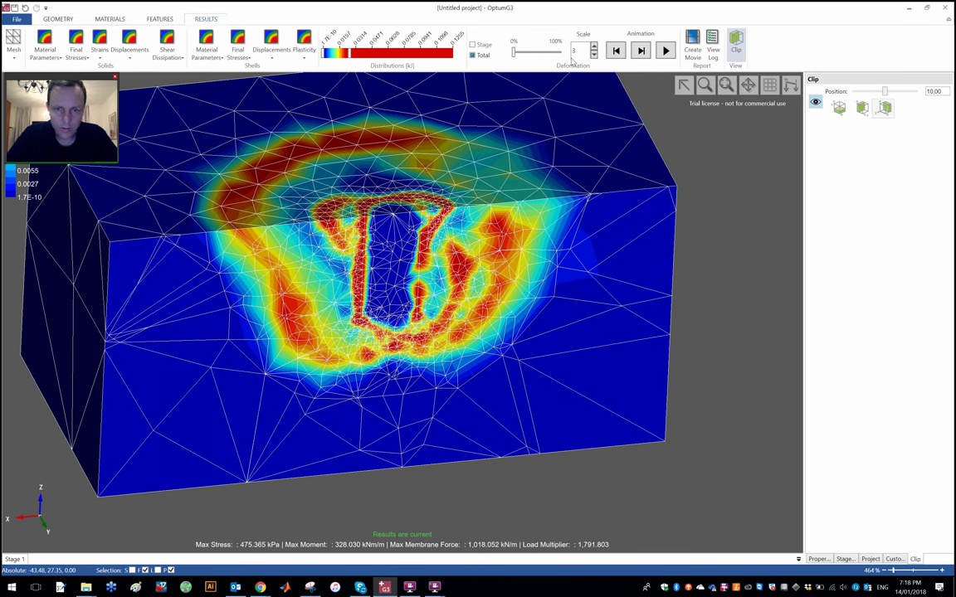
{"action": "left_click", "coordinate": [666, 50]}
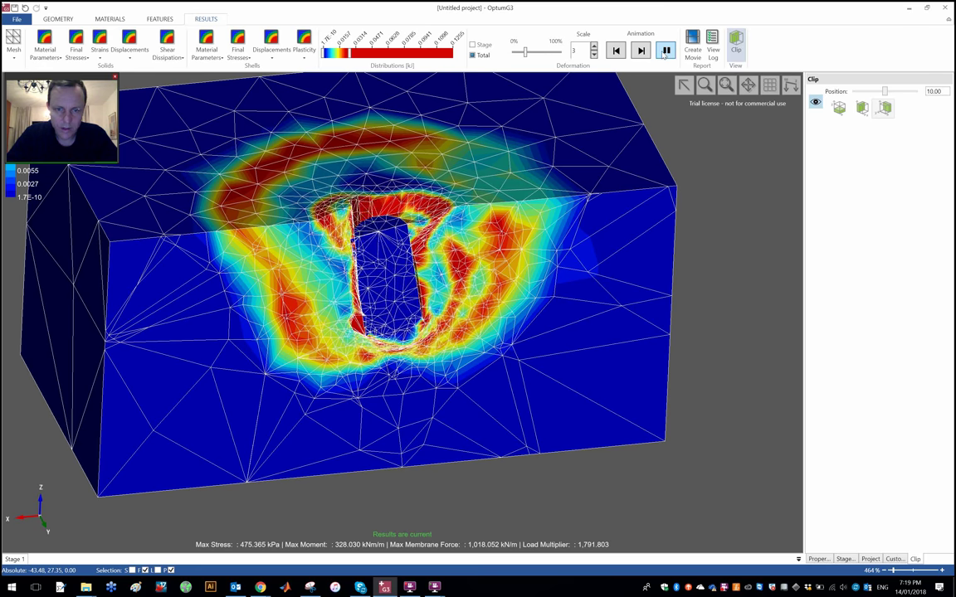
Hide the mesh overlay, set deformation scale to 0.9, and stop the animation.
{"action": "left_click", "coordinate": [14, 53]}
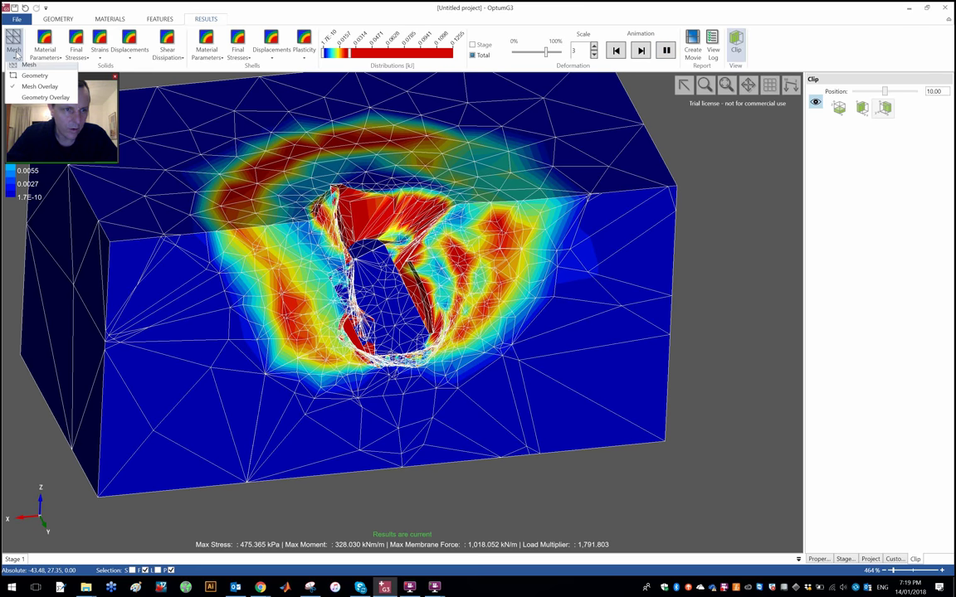
{"action": "left_click", "coordinate": [28, 93]}
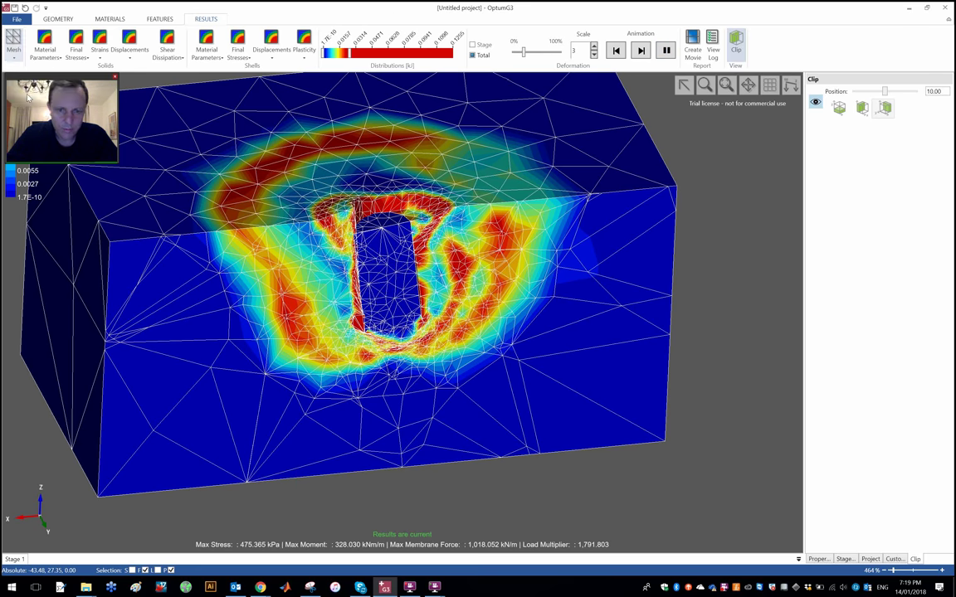
{"action": "left_click", "coordinate": [593, 53]}
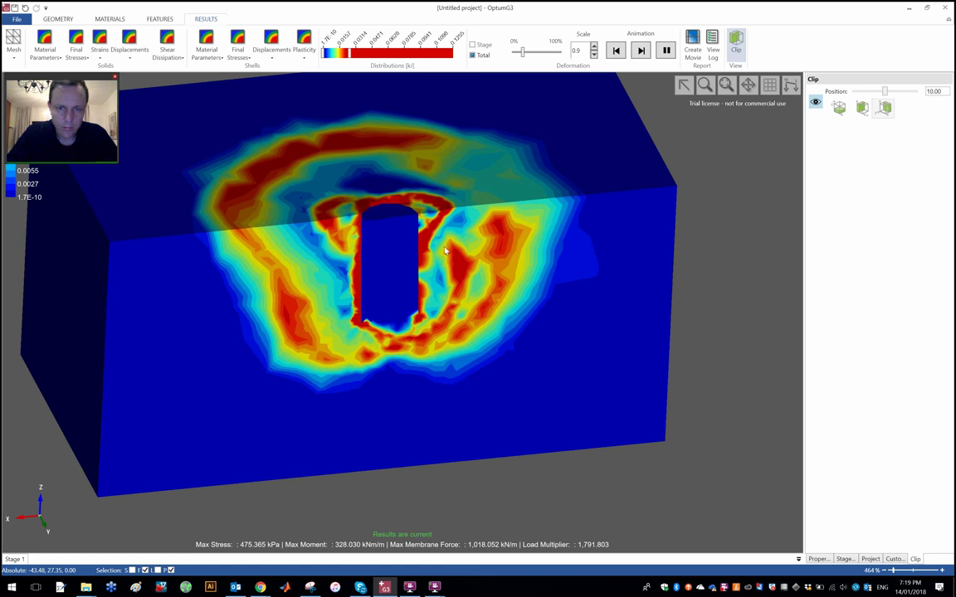
{"action": "left_click", "coordinate": [617, 52]}
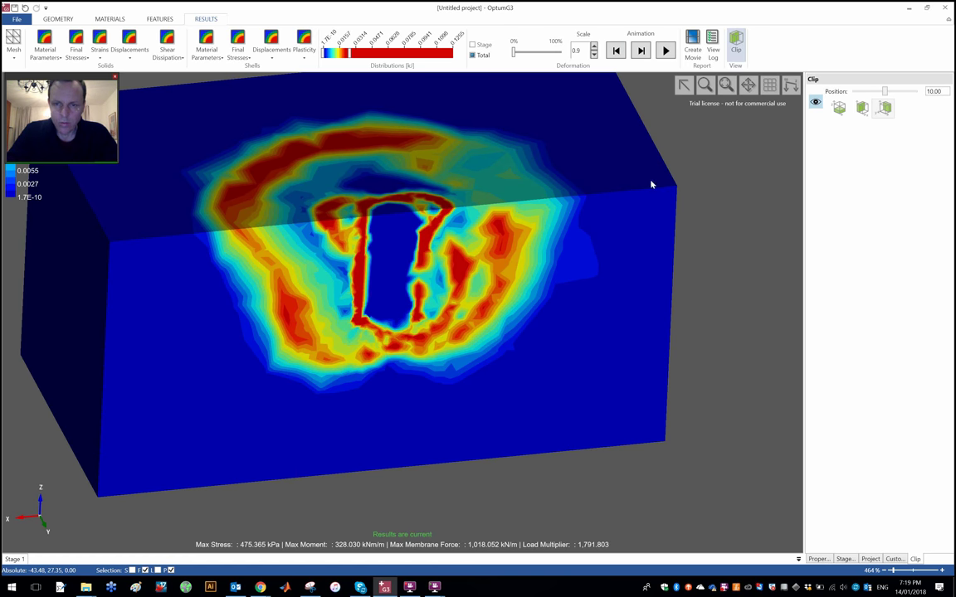
{"action": "scroll", "coordinate": [560, 198], "scroll_direction": "down", "scroll_amount": 3}
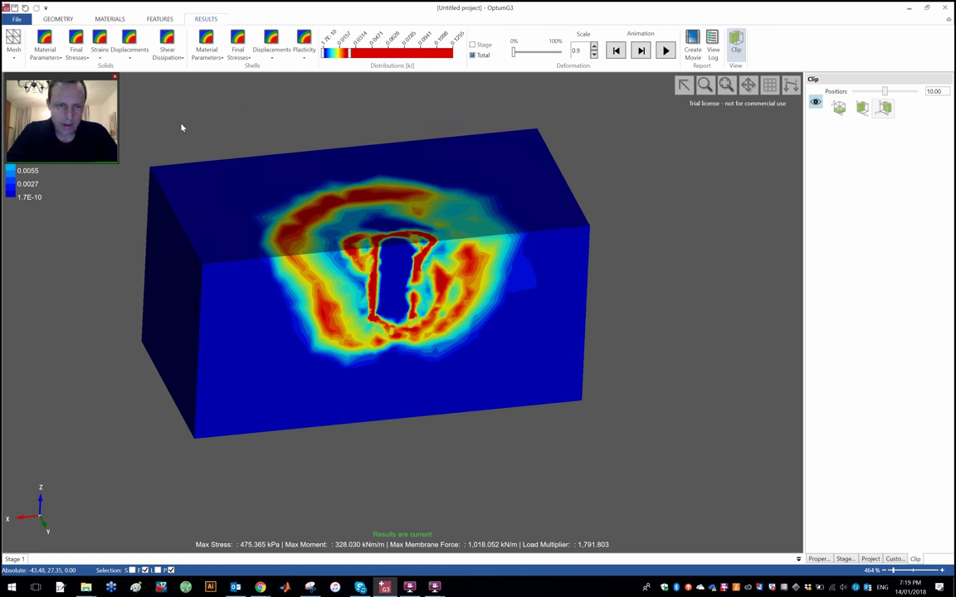
Disable clipping, overlay the mesh on the dissipation plot, orbit it, then return to Geometry.
{"action": "left_click", "coordinate": [736, 43]}
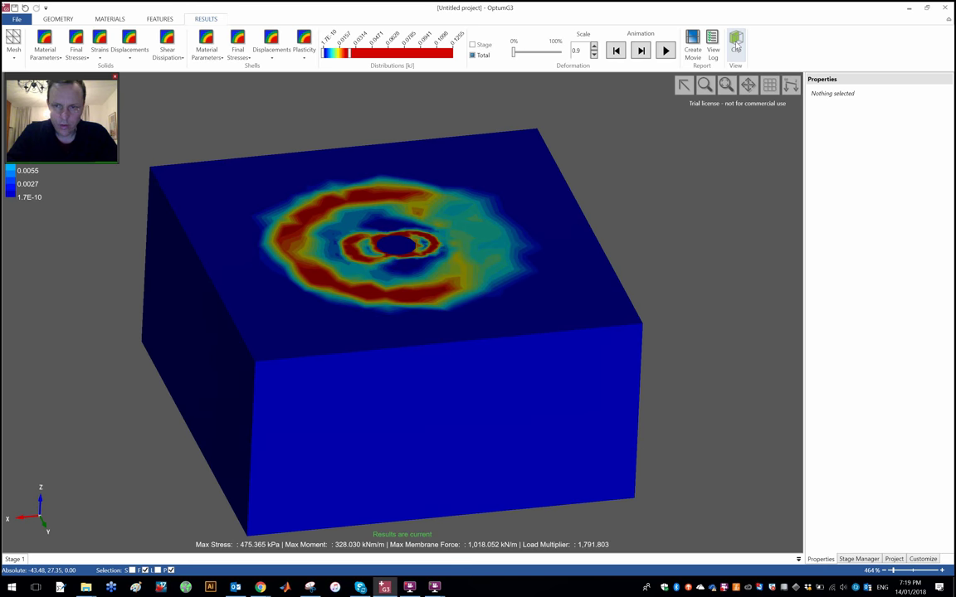
{"action": "left_click", "coordinate": [13, 50]}
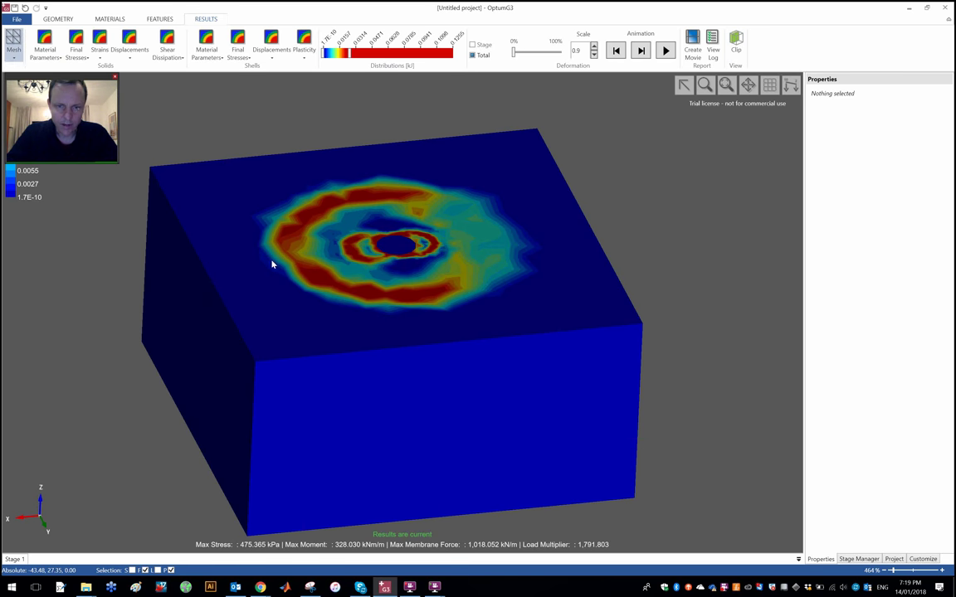
{"action": "middle_click_drag", "start_coordinate": [379, 300], "coordinate": [479, 388]}
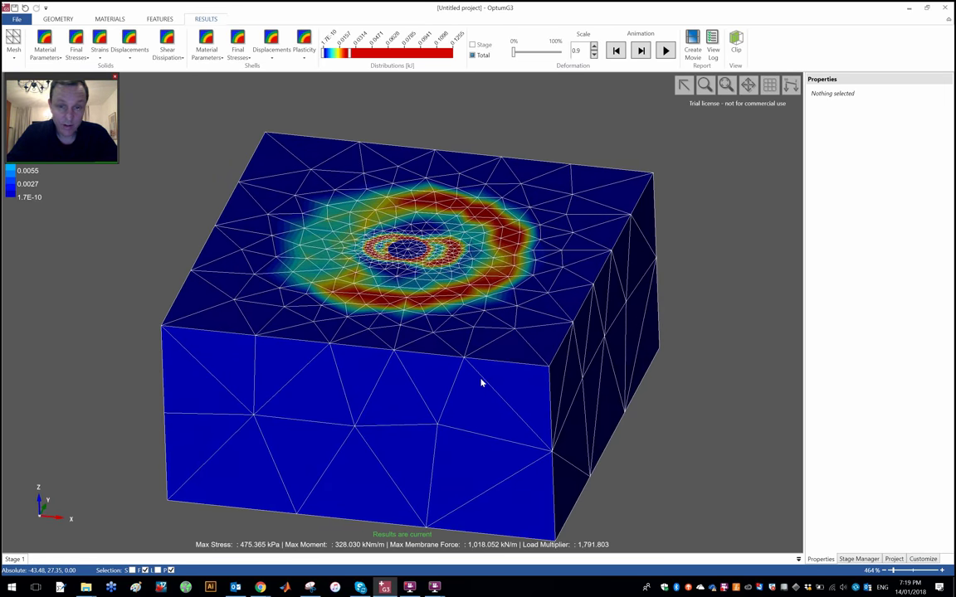
{"action": "middle_click_drag", "start_coordinate": [527, 363], "coordinate": [602, 322]}
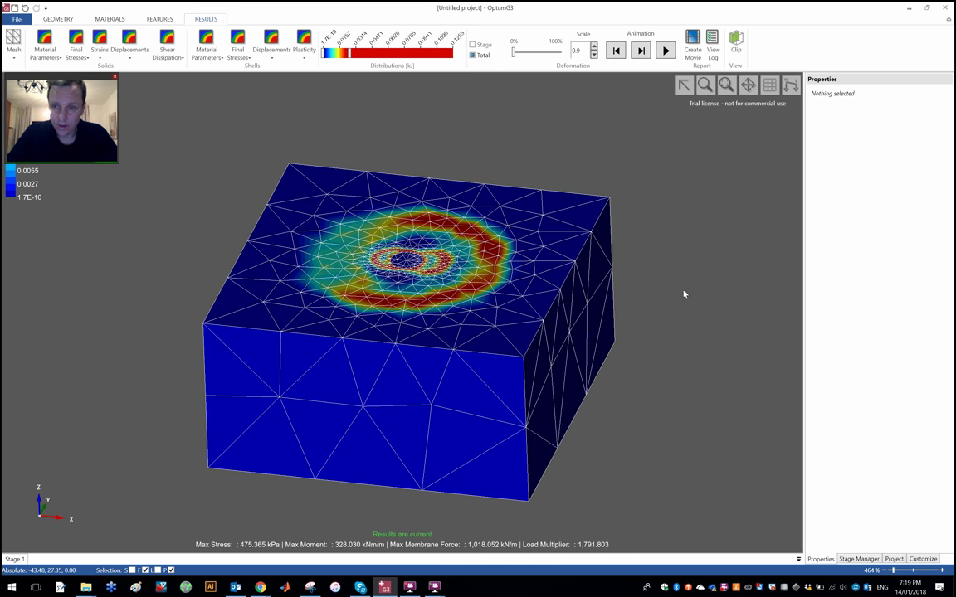
{"action": "left_click", "coordinate": [50, 19]}
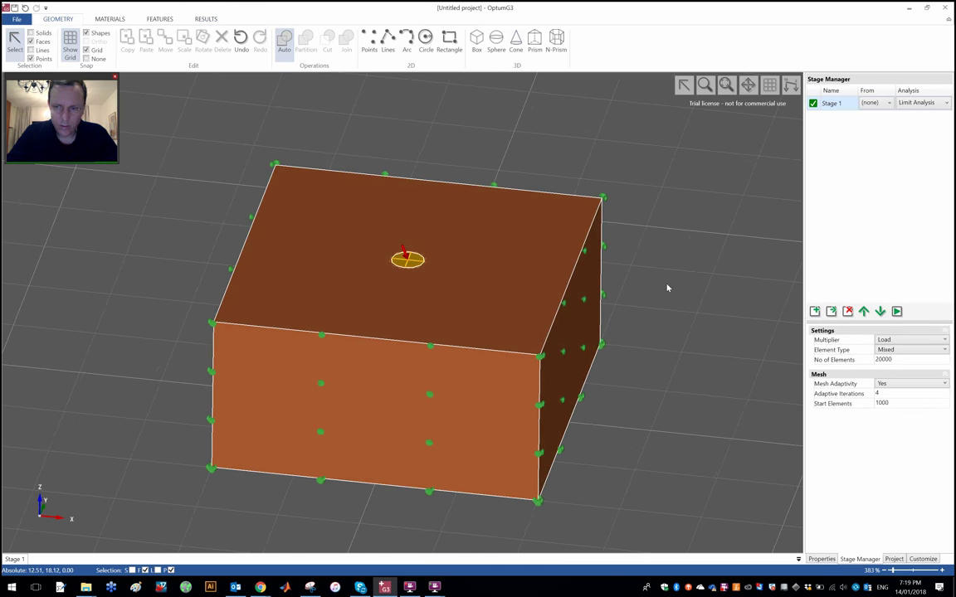
Clone Stage 1 into Stage 2 and hide the soil box solid.
{"action": "left_click", "coordinate": [832, 312]}
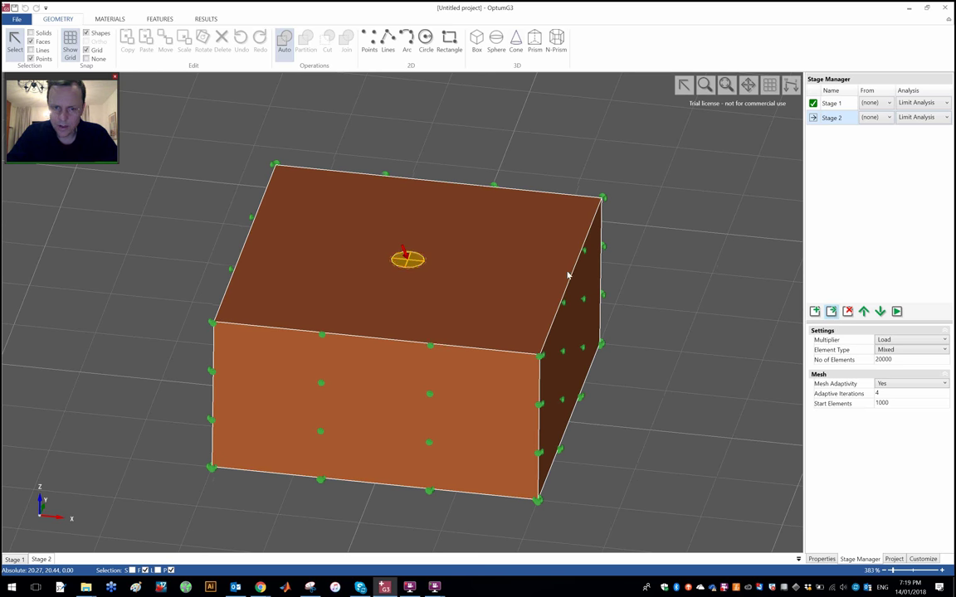
{"action": "scroll", "coordinate": [418, 258], "scroll_direction": "up", "scroll_amount": 4}
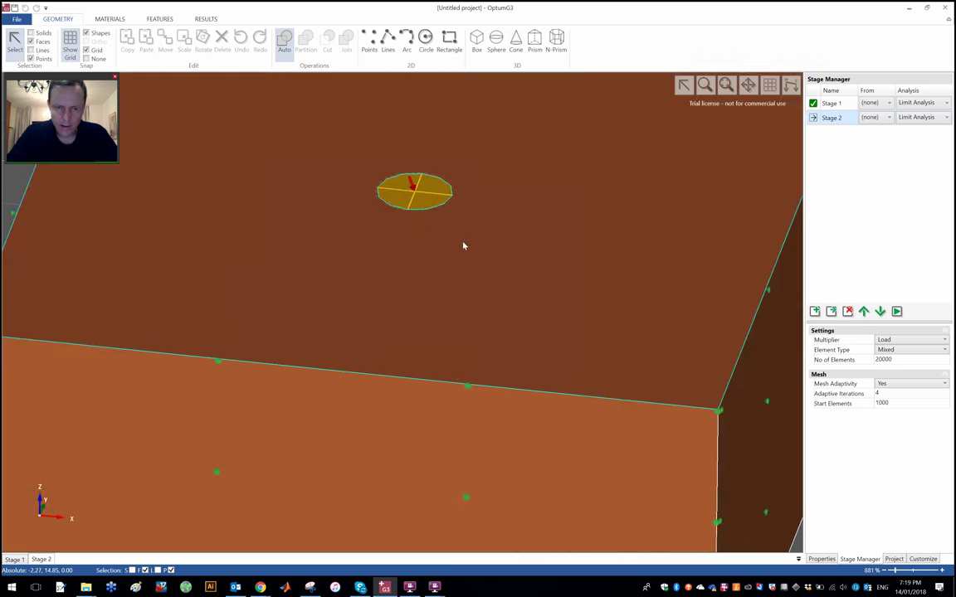
{"action": "left_click", "coordinate": [504, 206]}
{"action": "right_click", "coordinate": [493, 195]}
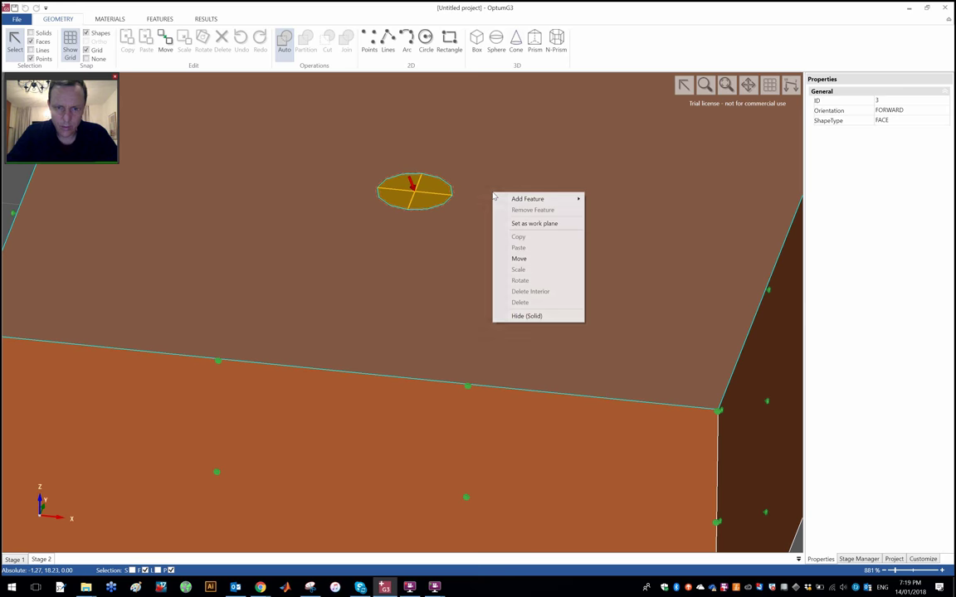
{"action": "left_click", "coordinate": [541, 317]}
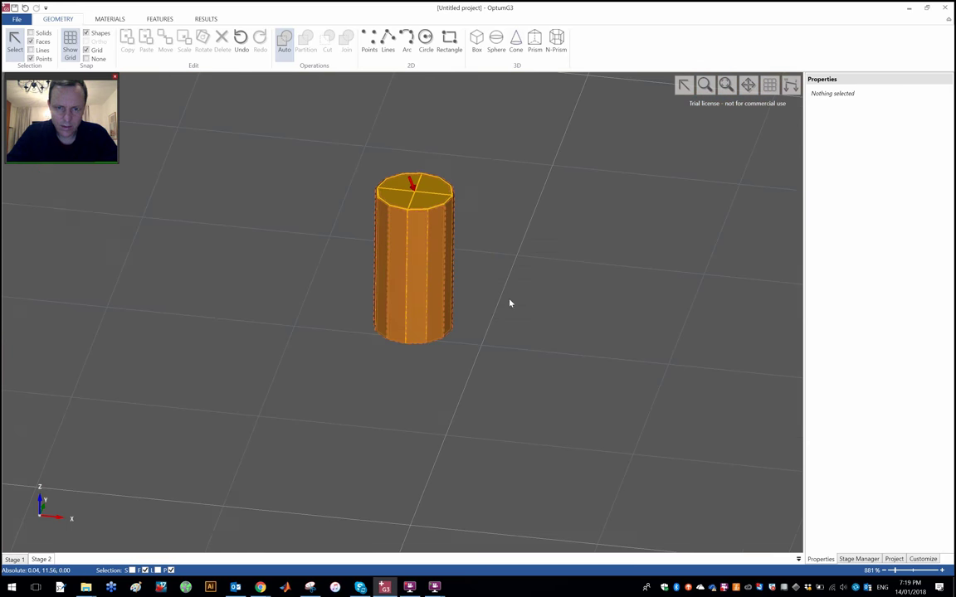
Inspect a side face of the cylindrical foundation, then deselect it.
{"action": "scroll", "coordinate": [510, 301], "scroll_direction": "up", "scroll_amount": 2}
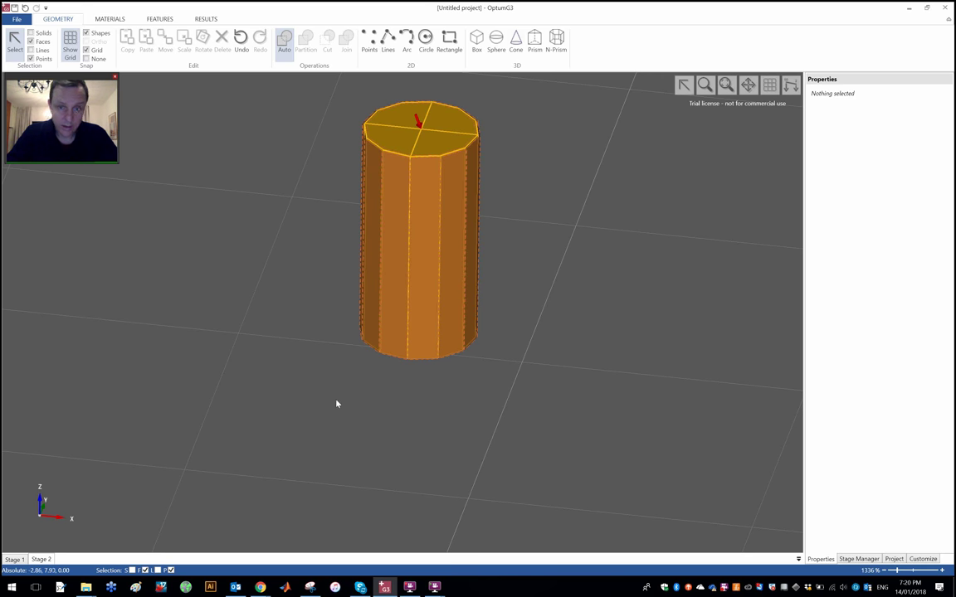
{"action": "left_click", "coordinate": [434, 250]}
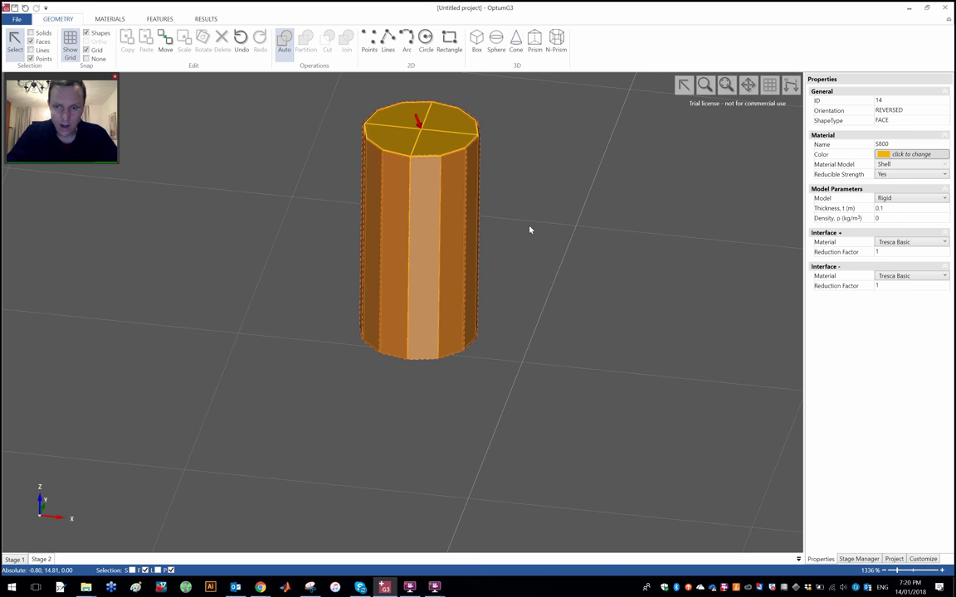
{"action": "left_click", "coordinate": [544, 241]}
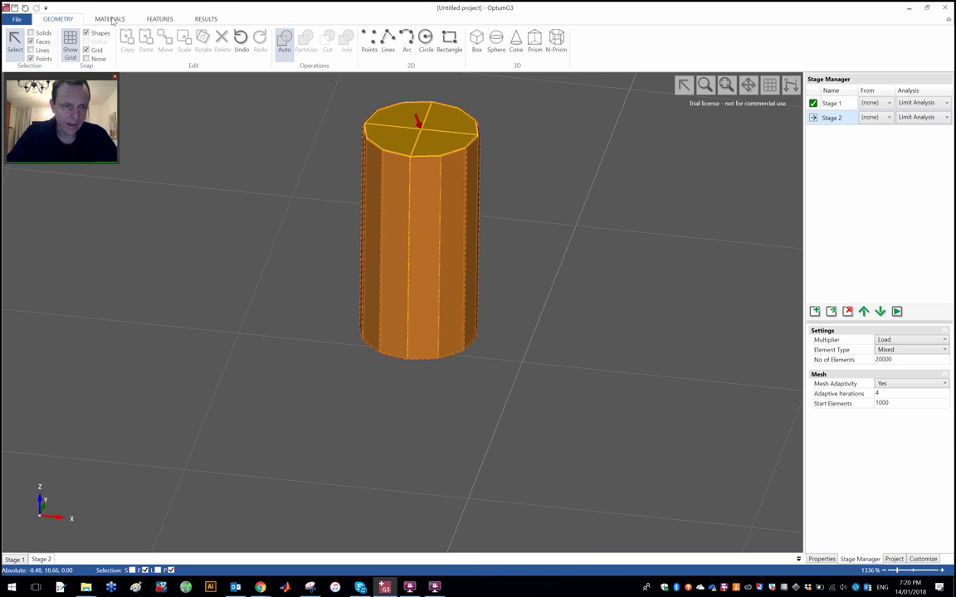
Duplicate Tresca Basic into a purple Tresca Basic (Copy) with Tension Cut-Off set to Yes.
{"action": "left_click", "coordinate": [112, 19]}
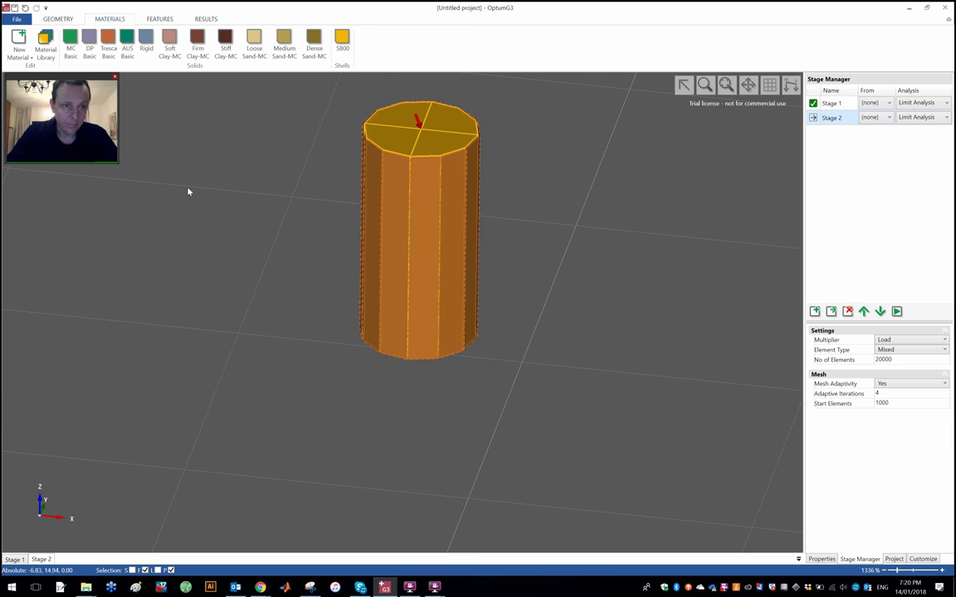
{"action": "right_click", "coordinate": [110, 36]}
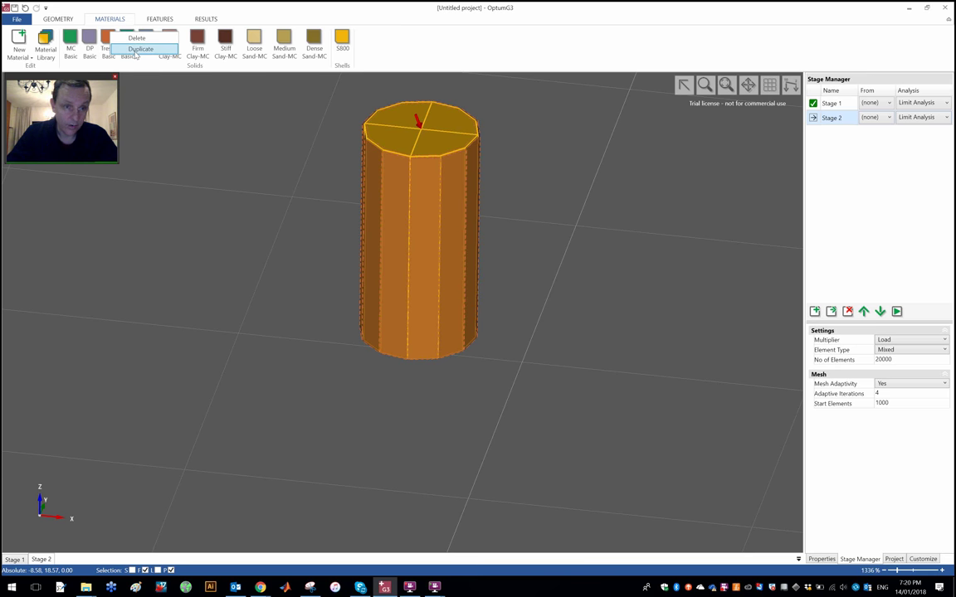
{"action": "left_click", "coordinate": [133, 49]}
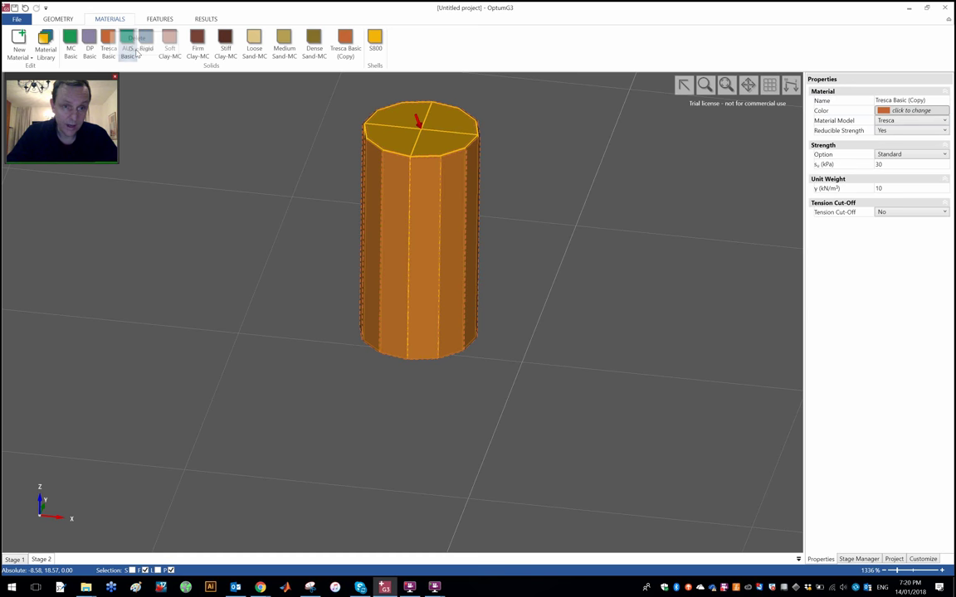
{"action": "left_click", "coordinate": [917, 111]}
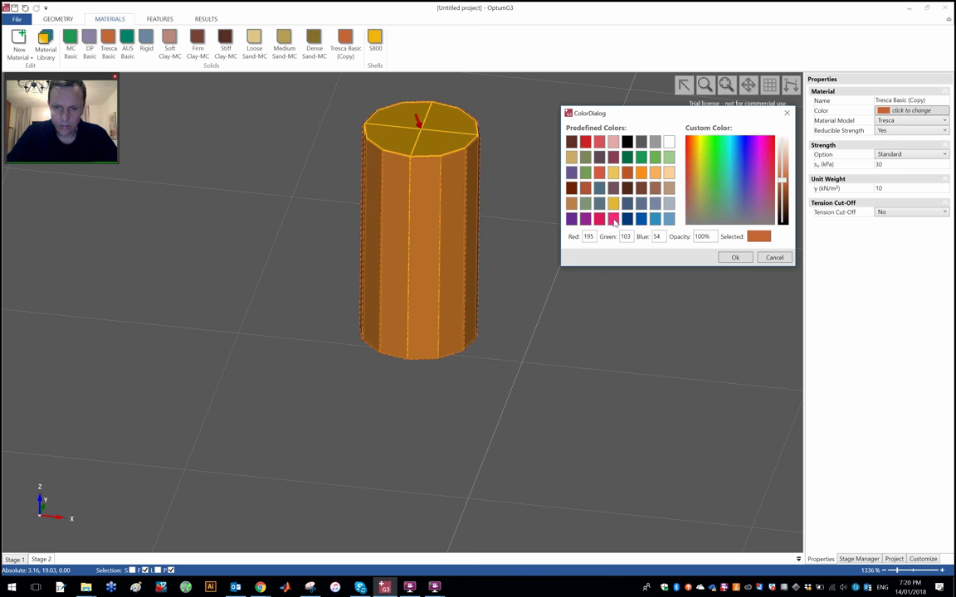
{"action": "left_click", "coordinate": [573, 173]}
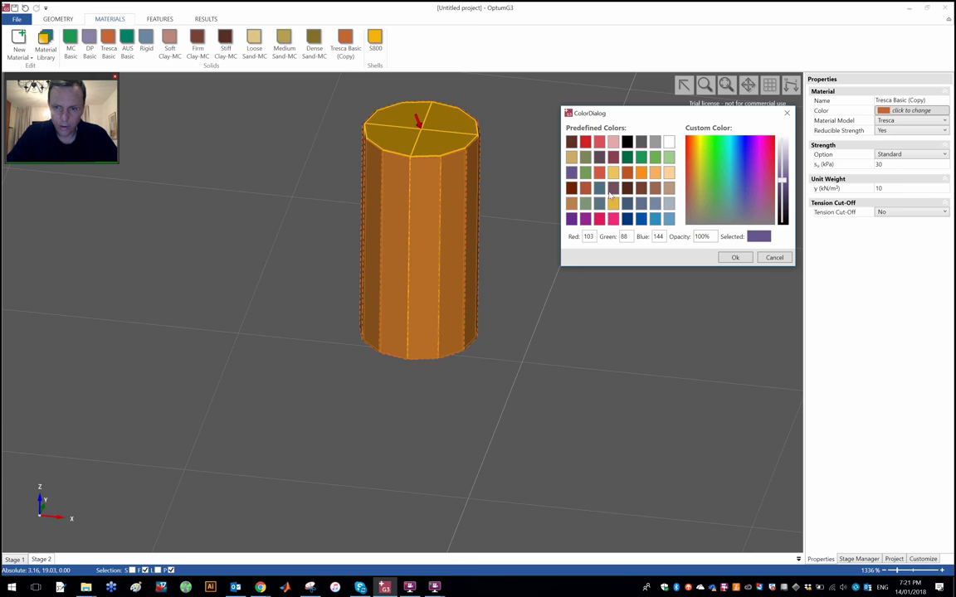
{"action": "left_click", "coordinate": [735, 258]}
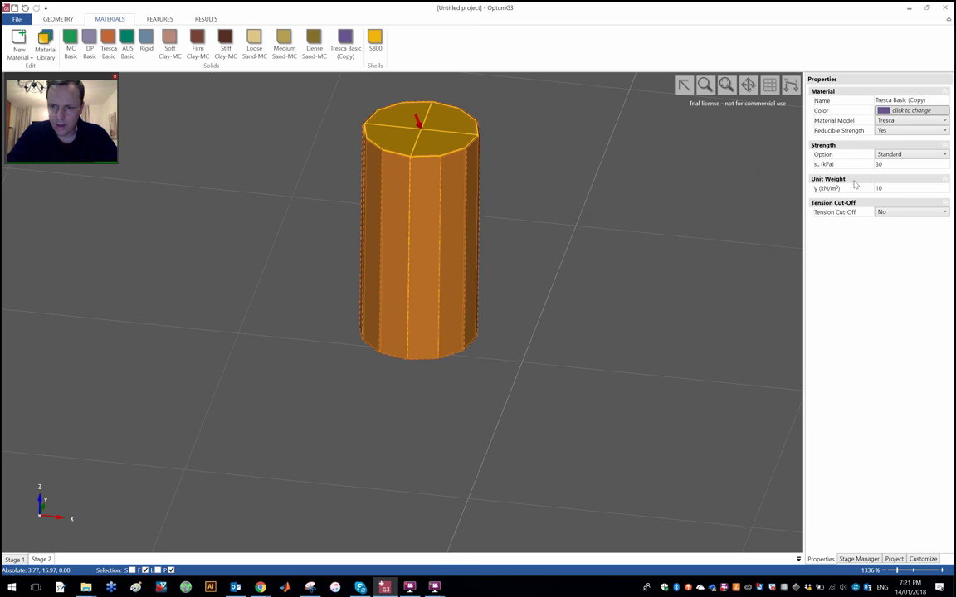
{"action": "left_click", "coordinate": [915, 215]}
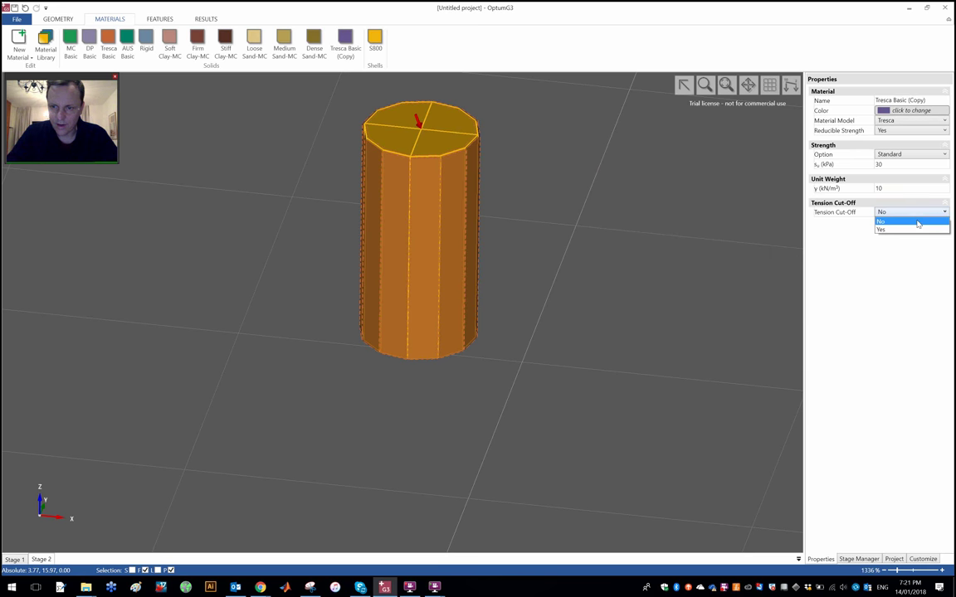
{"action": "left_click", "coordinate": [918, 229]}
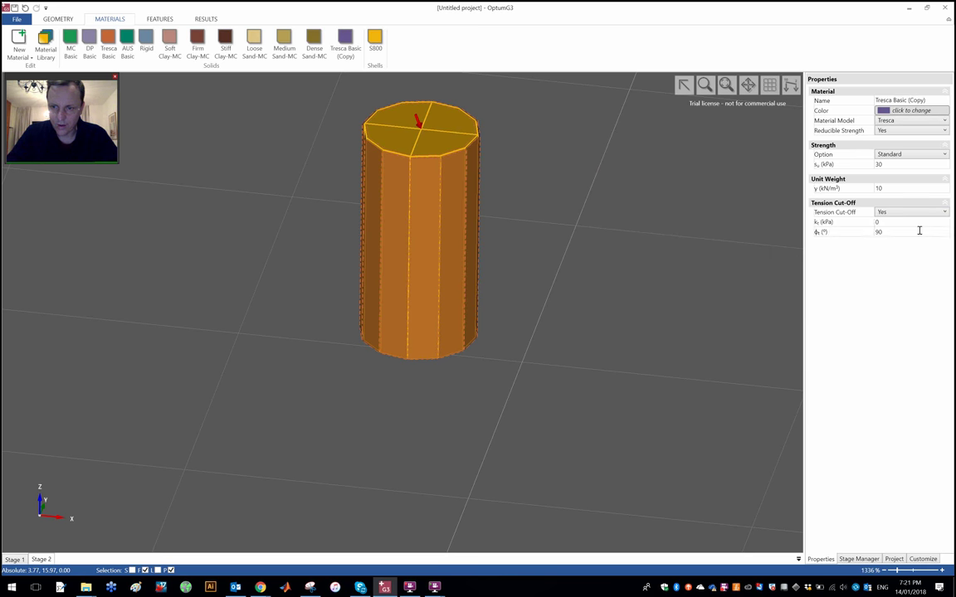
{"action": "left_click", "coordinate": [591, 230]}
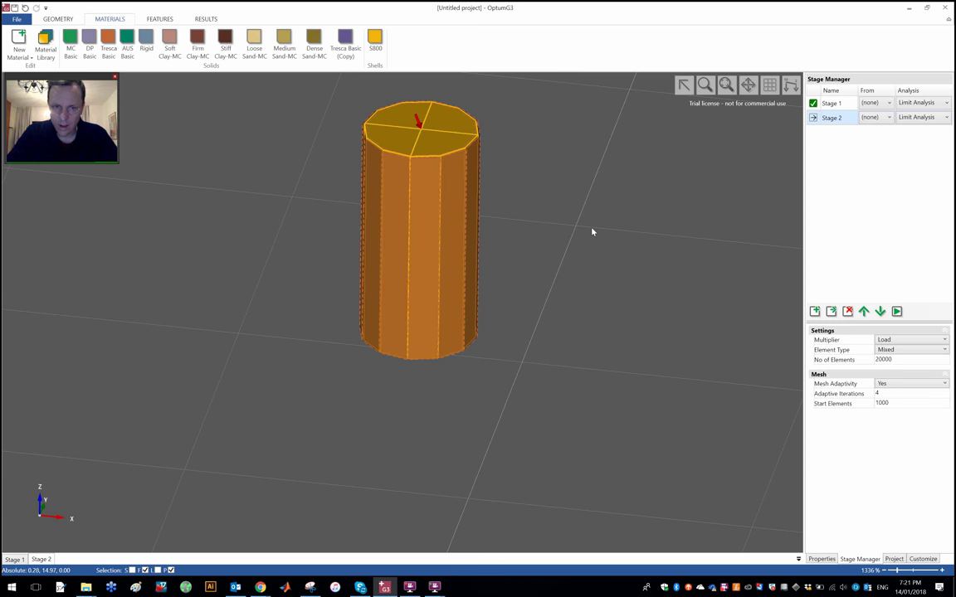
Select the cylinder shell's faces, tilting the view to look from above.
{"action": "left_click", "coordinate": [420, 244]}
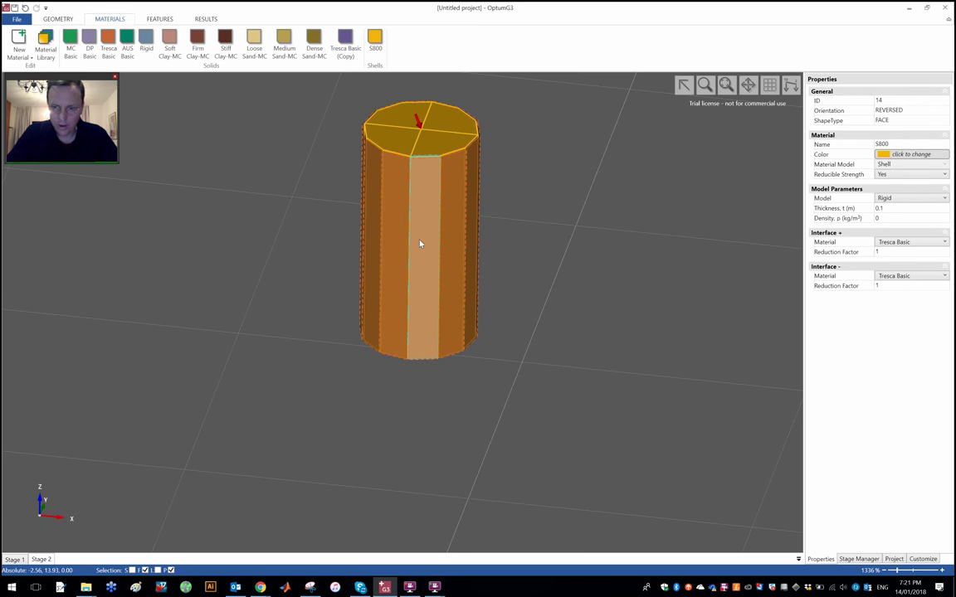
{"action": "left_click", "coordinate": [649, 203]}
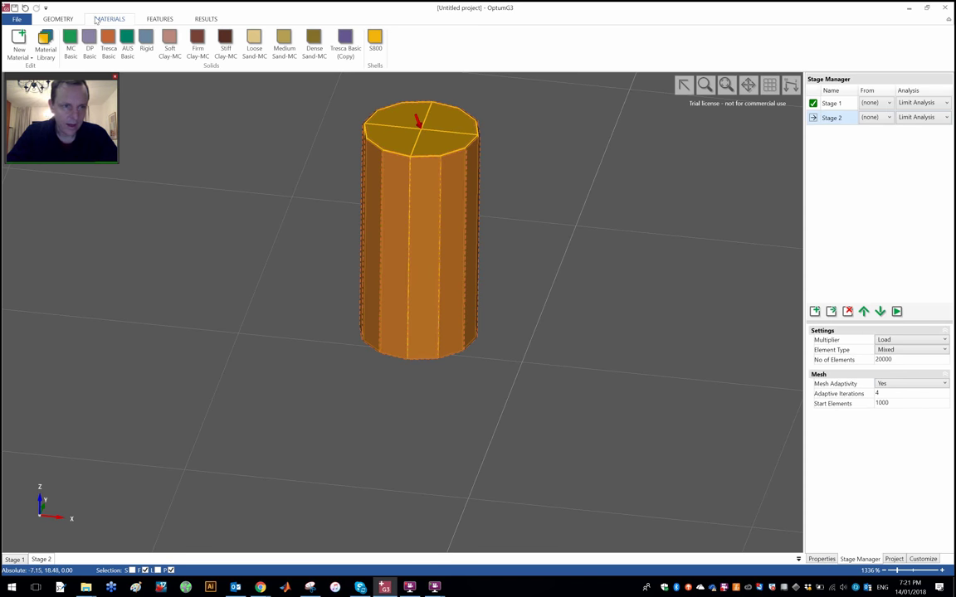
{"action": "left_click", "coordinate": [56, 21]}
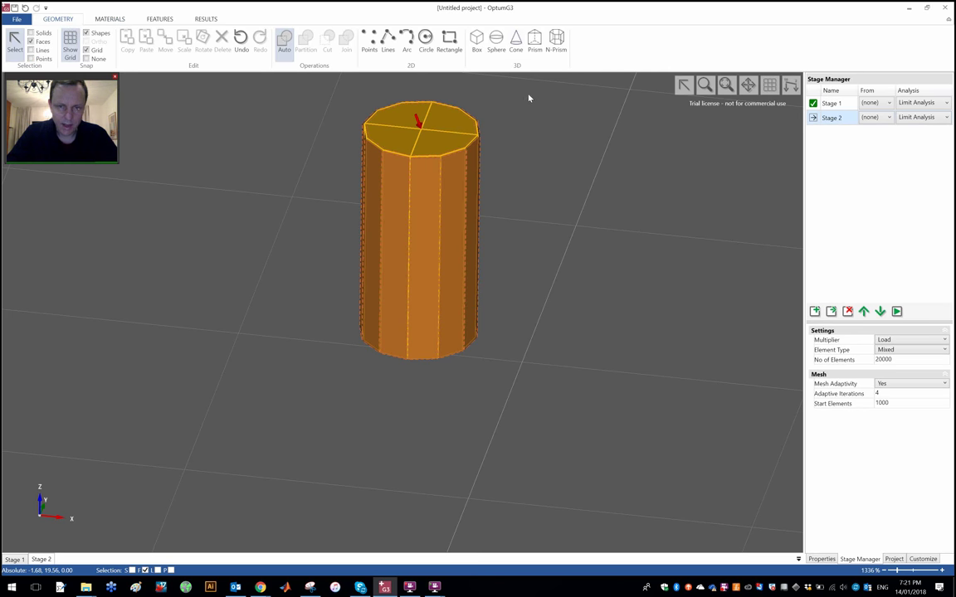
{"action": "left_click_drag", "start_coordinate": [508, 88], "coordinate": [347, 204]}
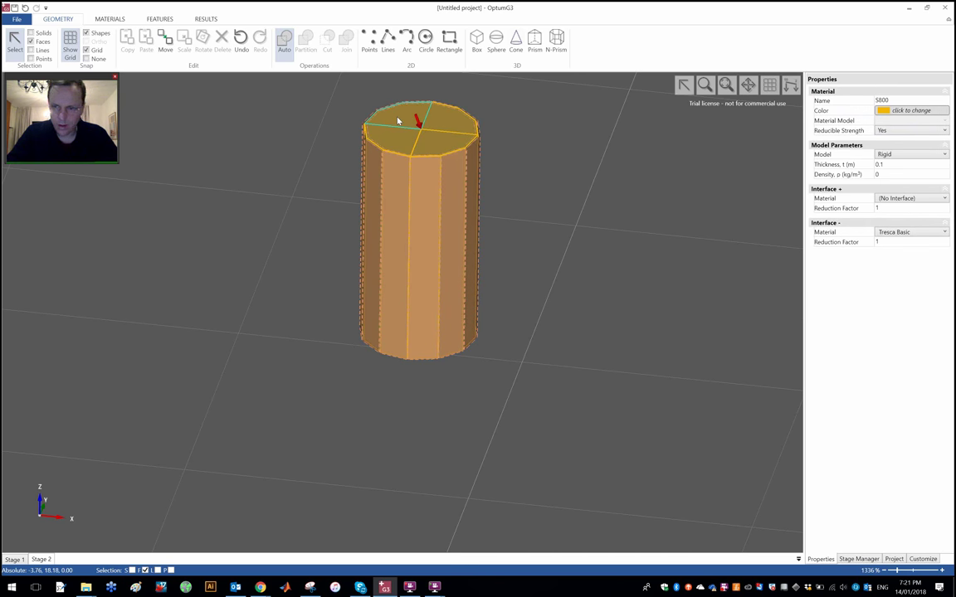
{"action": "left_click", "coordinate": [551, 170]}
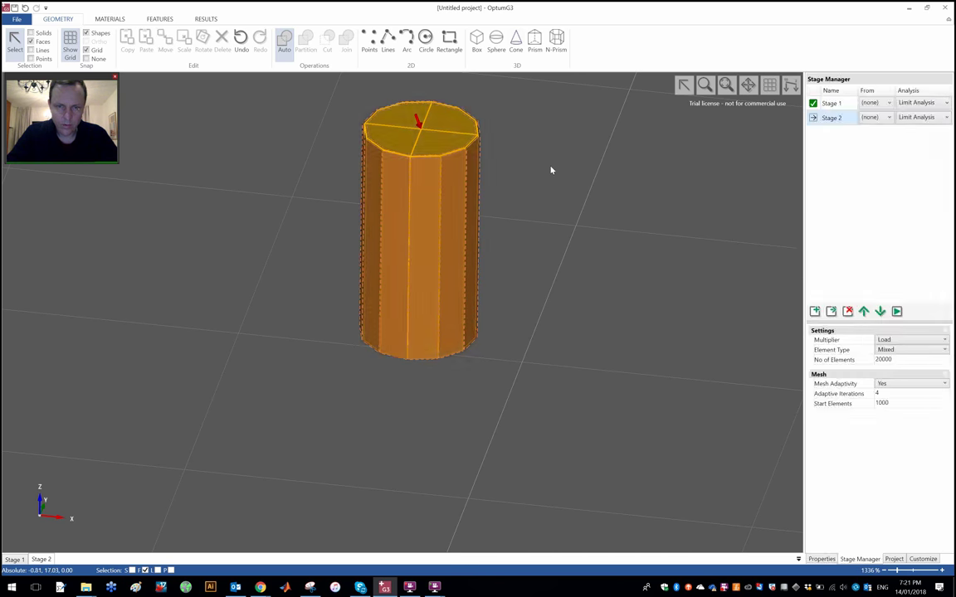
{"action": "left_click_drag", "start_coordinate": [550, 170], "coordinate": [499, 218]}
{"action": "right_click_drag", "start_coordinate": [530, 177], "coordinate": [527, 202]}
{"action": "left_click_drag", "start_coordinate": [548, 93], "coordinate": [531, 162]}
{"action": "right_click_drag", "start_coordinate": [534, 213], "coordinate": [535, 180]}
{"action": "left_click_drag", "start_coordinate": [534, 177], "coordinate": [291, 279]}
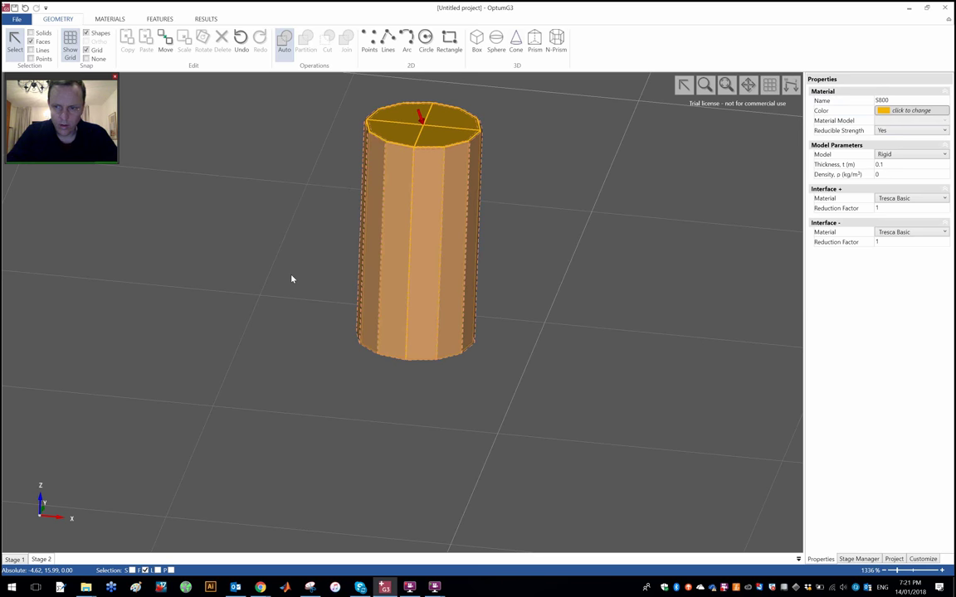
{"action": "right_click_drag", "start_coordinate": [594, 272], "coordinate": [574, 233]}
Set both Interface + and Interface − Material to Tresca Basic (Copy).
{"action": "left_click", "coordinate": [902, 202]}
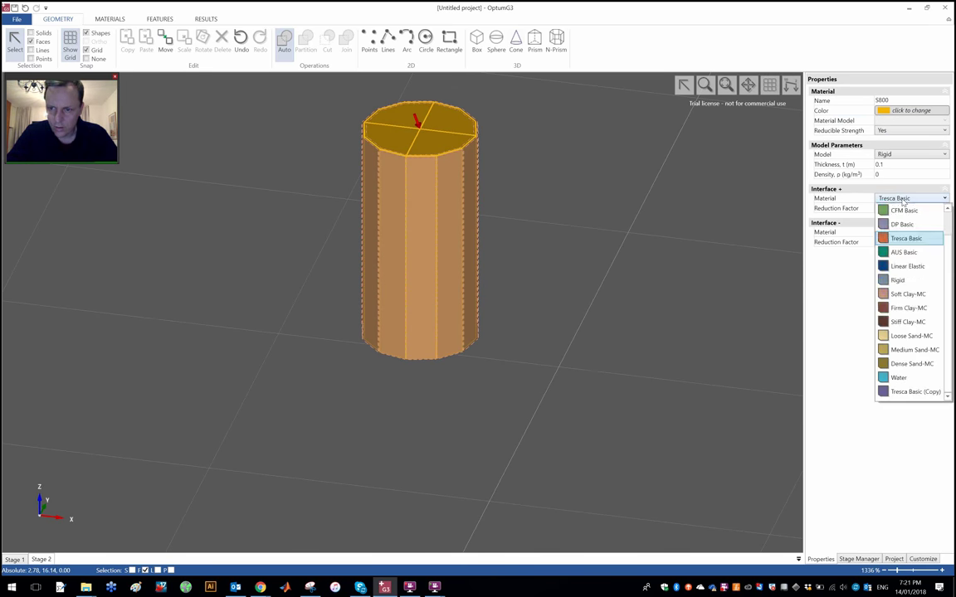
{"action": "left_click", "coordinate": [909, 392]}
{"action": "left_click", "coordinate": [907, 235]}
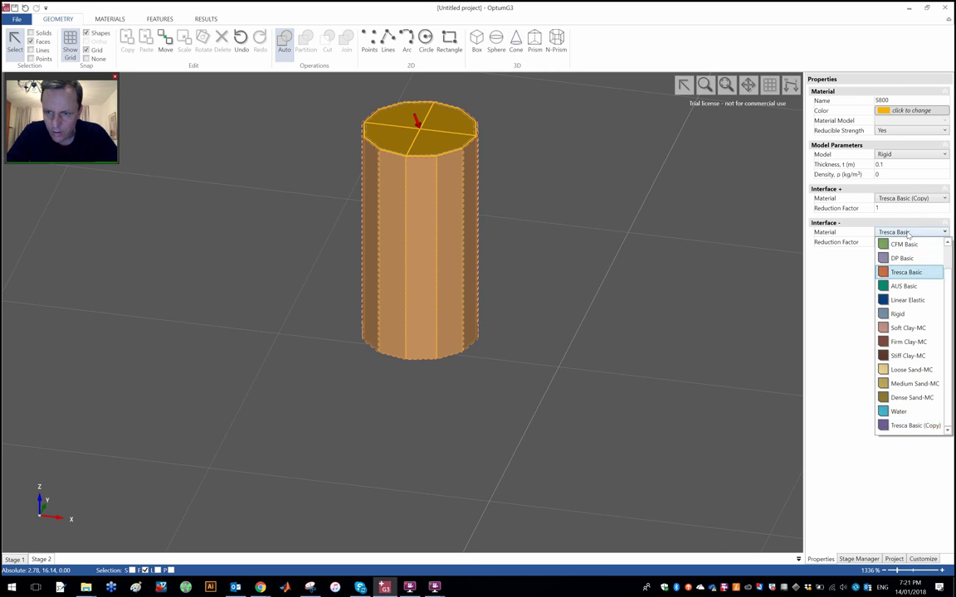
{"action": "left_click", "coordinate": [904, 424]}
Give the lid segments a Tresca Basic (Copy) inner interface with reduction factor 0.5.
{"action": "left_click", "coordinate": [548, 208]}
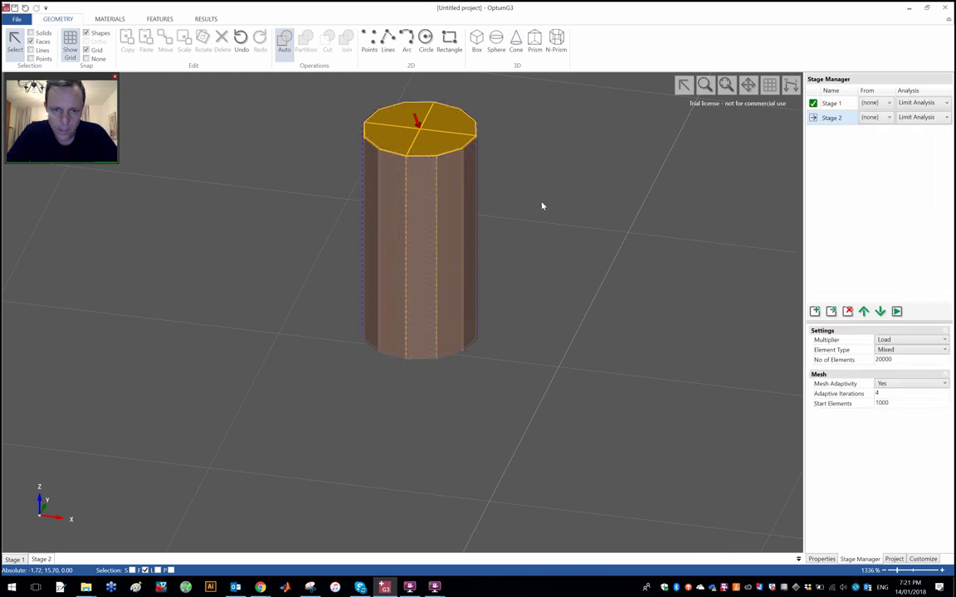
{"action": "left_click", "coordinate": [404, 123]}
{"action": "left_click", "coordinate": [365, 121], "text": "shift"}
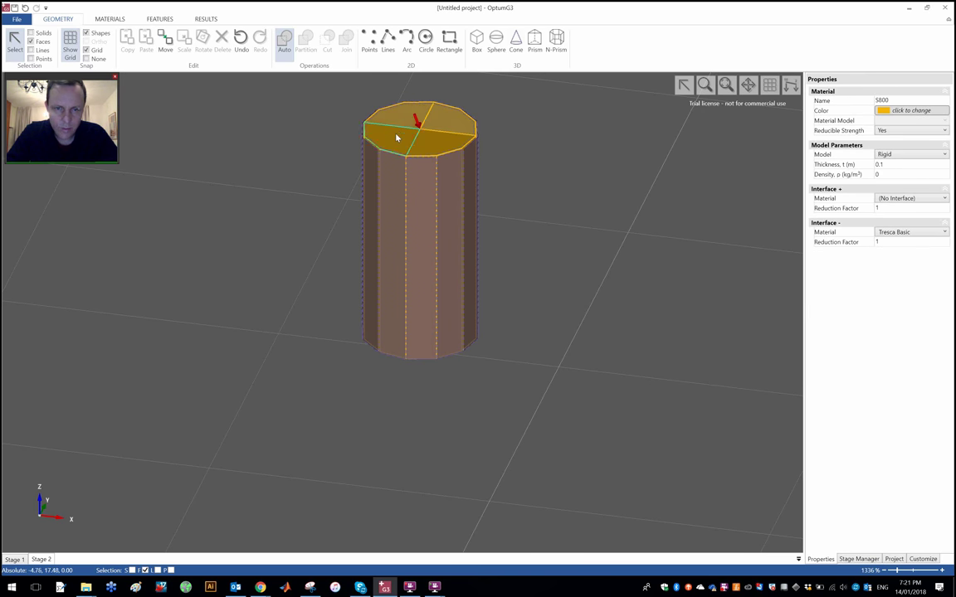
{"action": "left_click", "coordinate": [918, 233]}
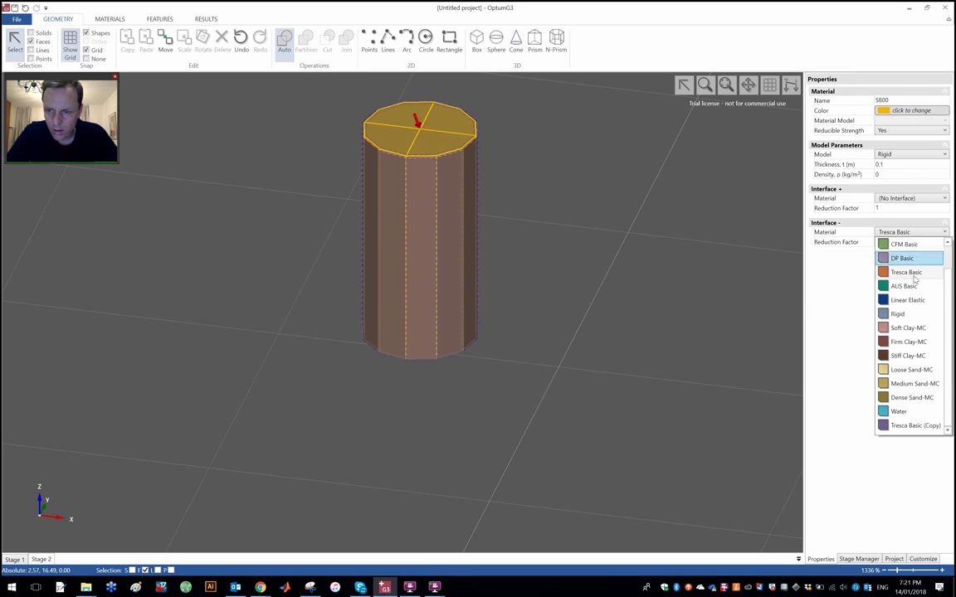
{"action": "left_click", "coordinate": [908, 425]}
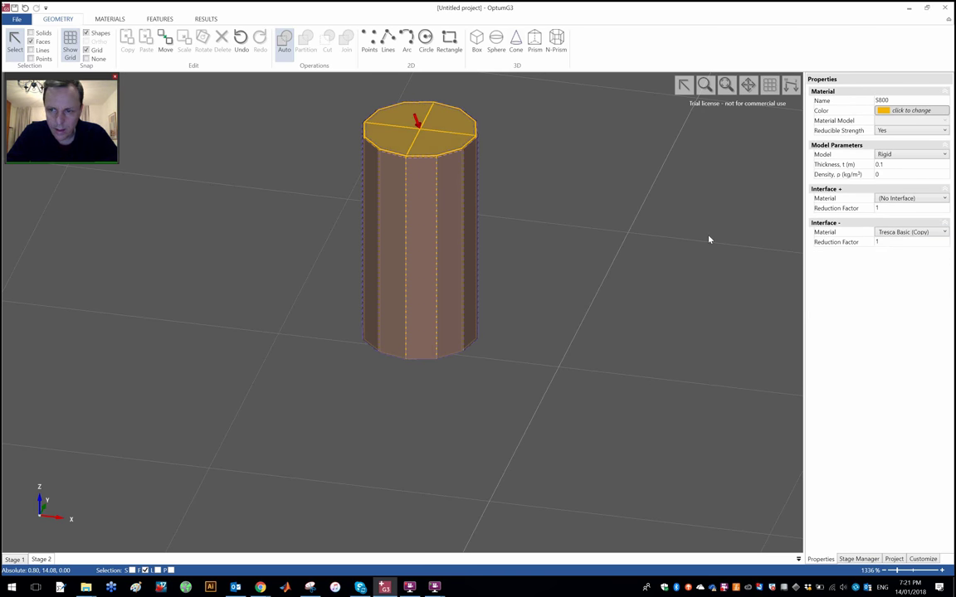
{"action": "left_click", "coordinate": [929, 242]}
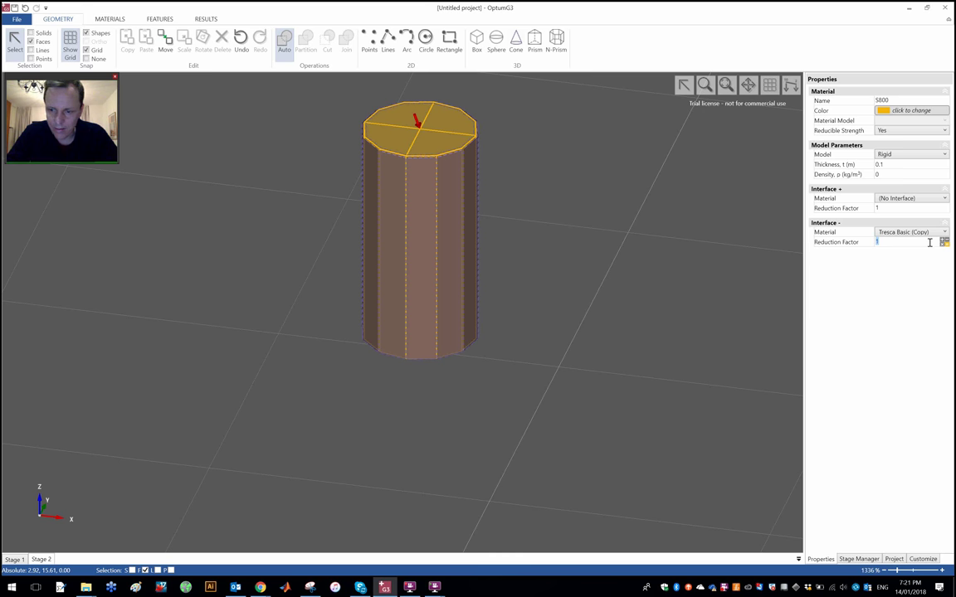
{"action": "key", "text": "Return"}
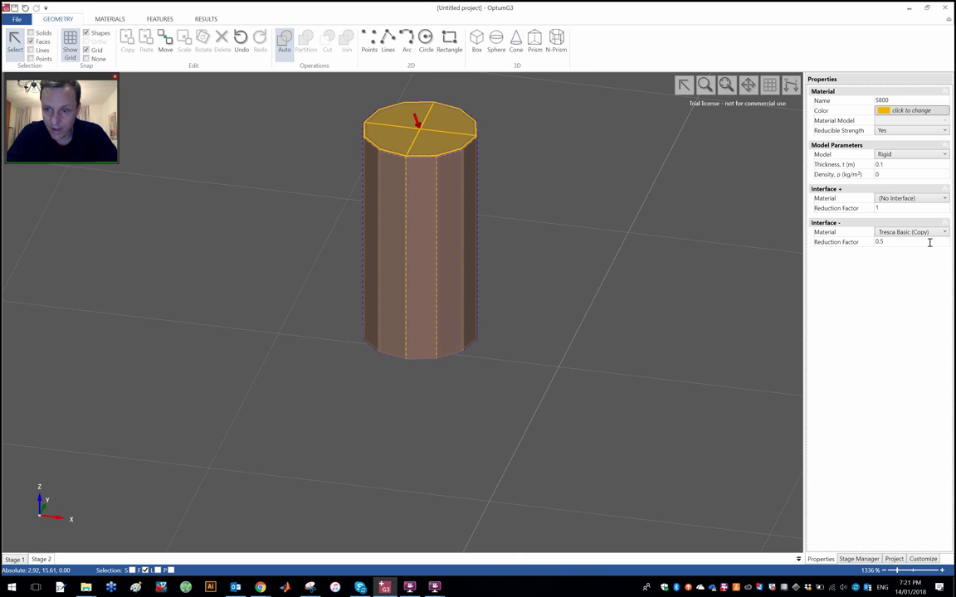
Set the skirt side faces' outer and inner interface reduction factors to 0.5.
{"action": "left_click", "coordinate": [531, 197]}
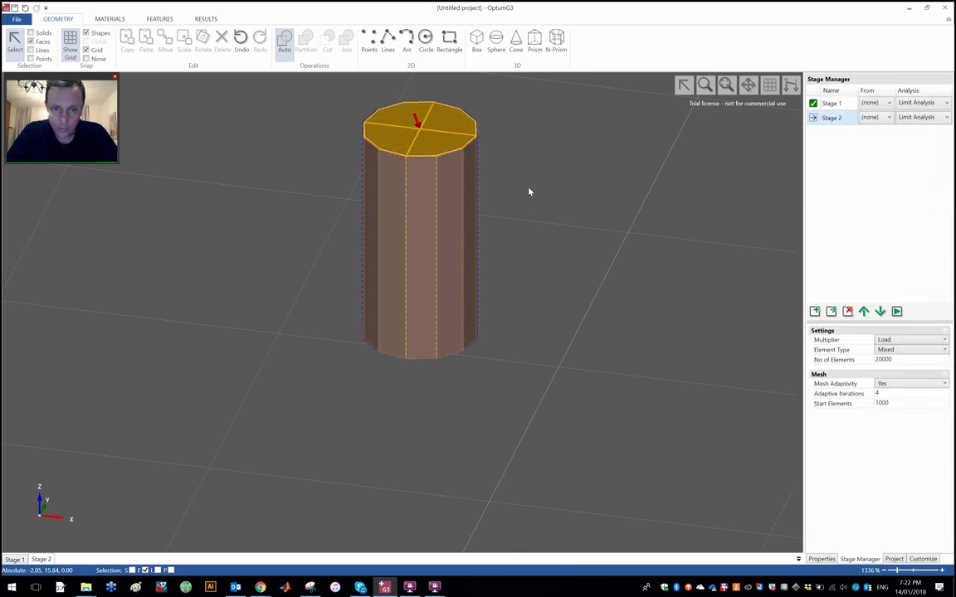
{"action": "left_click_drag", "start_coordinate": [528, 186], "coordinate": [324, 301]}
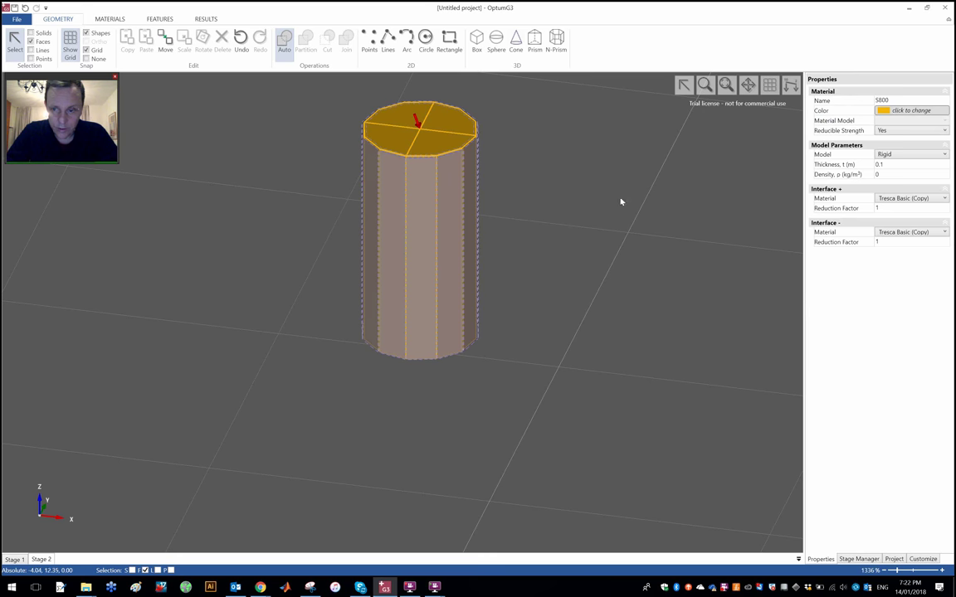
{"action": "left_click", "coordinate": [910, 208]}
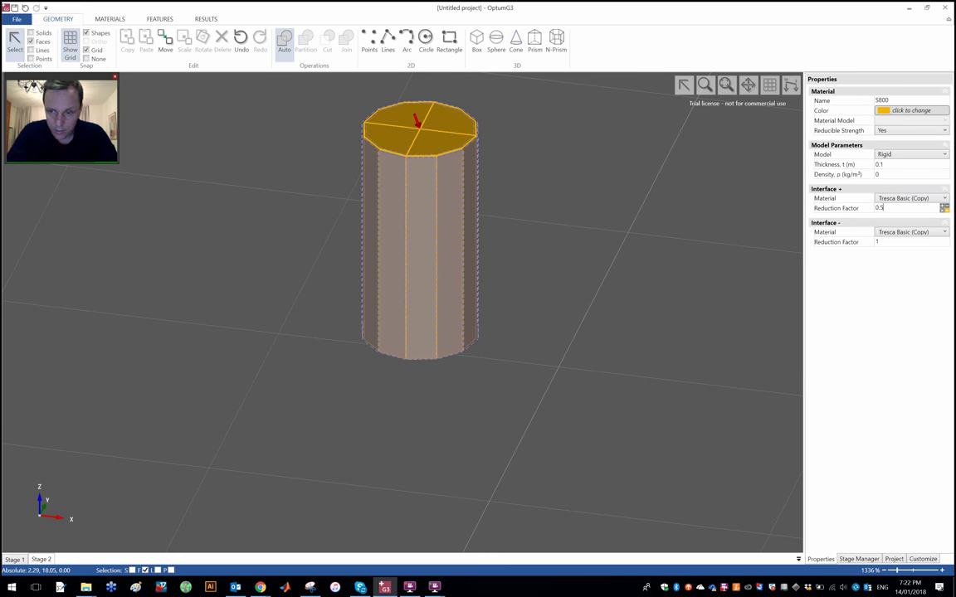
{"action": "key", "text": "Tab"}
{"action": "key", "text": "BackSpace"}
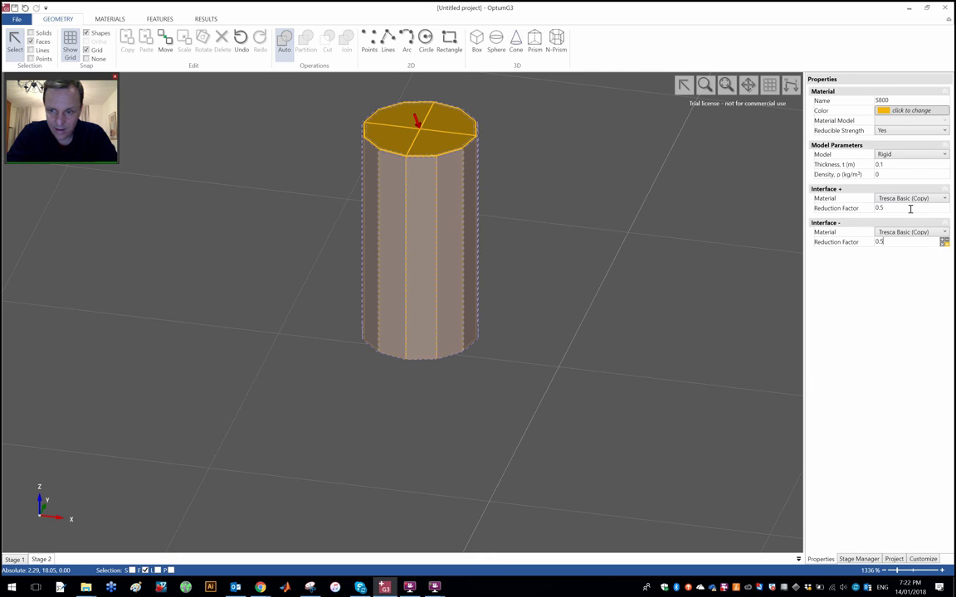
{"action": "key", "text": "Return"}
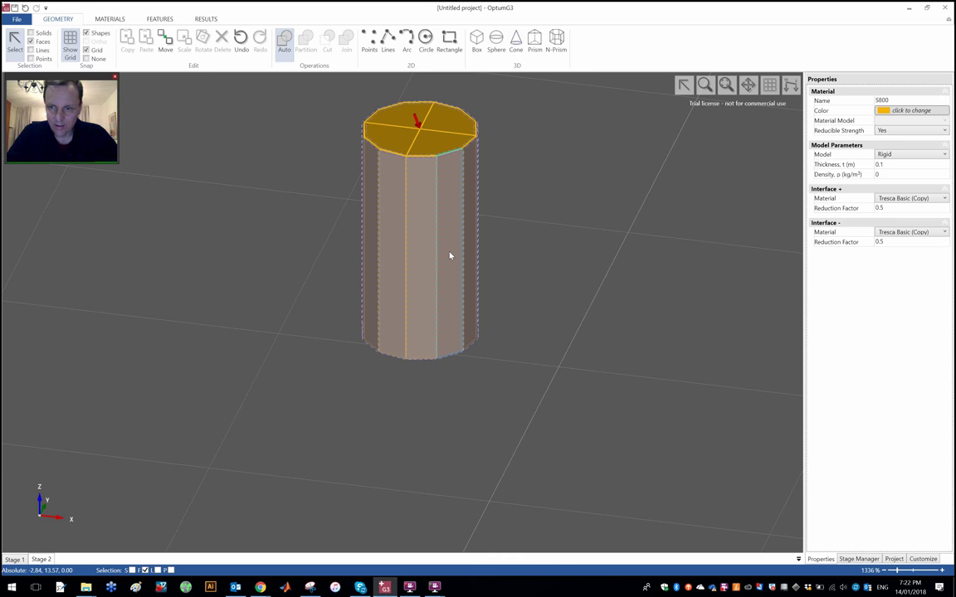
Confirm in the material list that Tresca Basic (Copy) has tension cut-off enabled.
{"action": "left_click", "coordinate": [514, 236]}
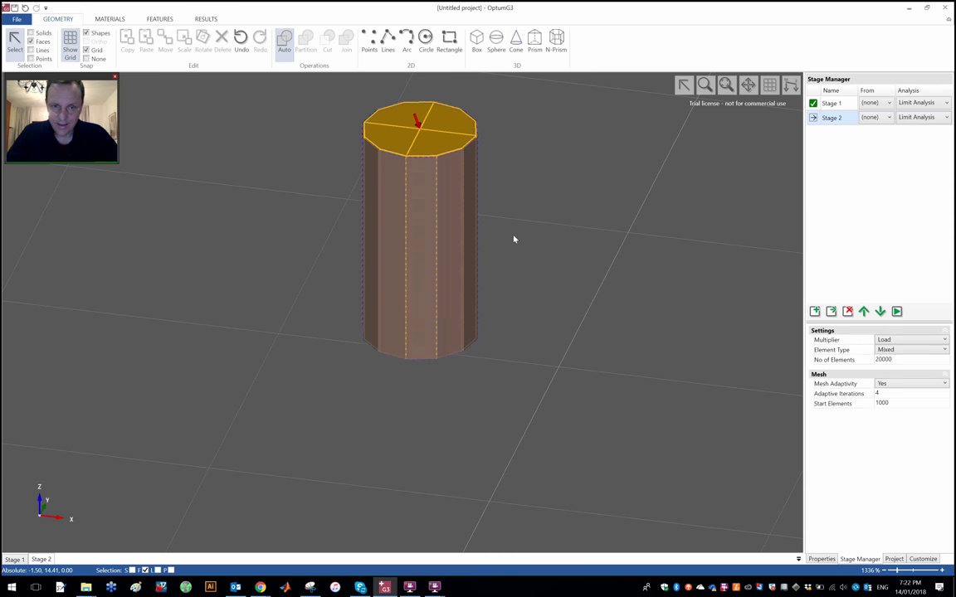
{"action": "left_click", "coordinate": [106, 19]}
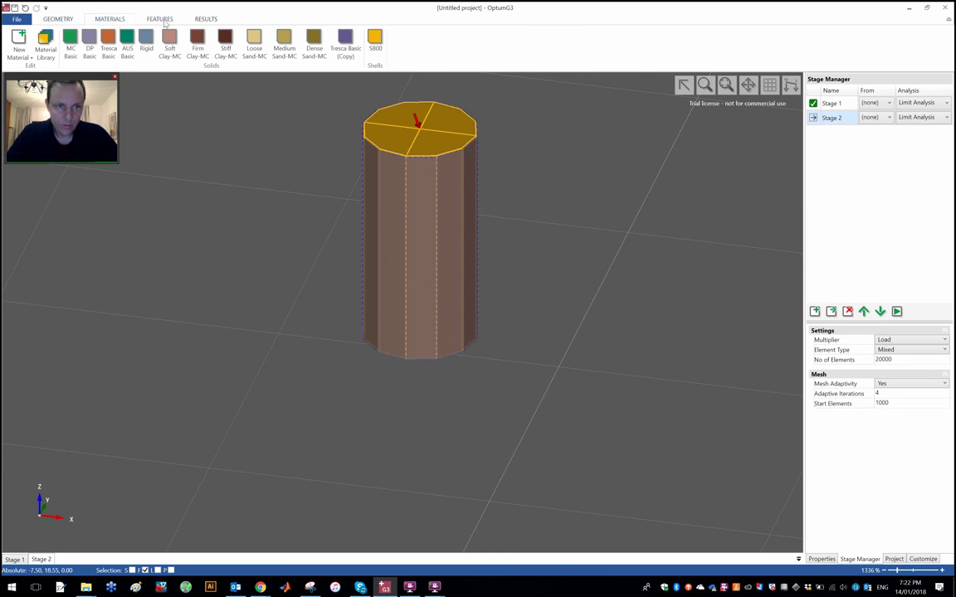
{"action": "left_click", "coordinate": [340, 40]}
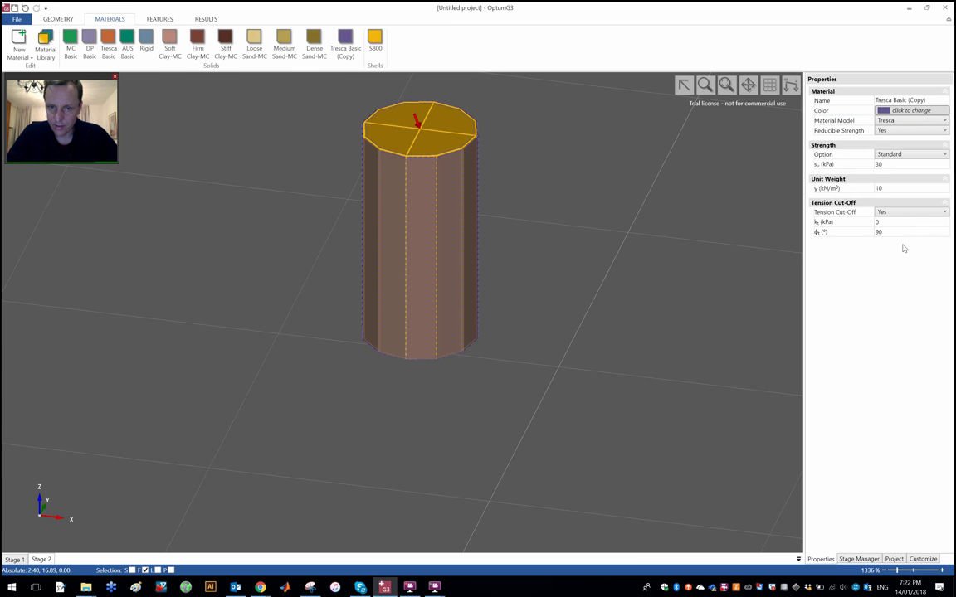
Zoom out and unhide the soil box around the foundation.
{"action": "scroll", "coordinate": [598, 141], "scroll_direction": "down", "scroll_amount": 3}
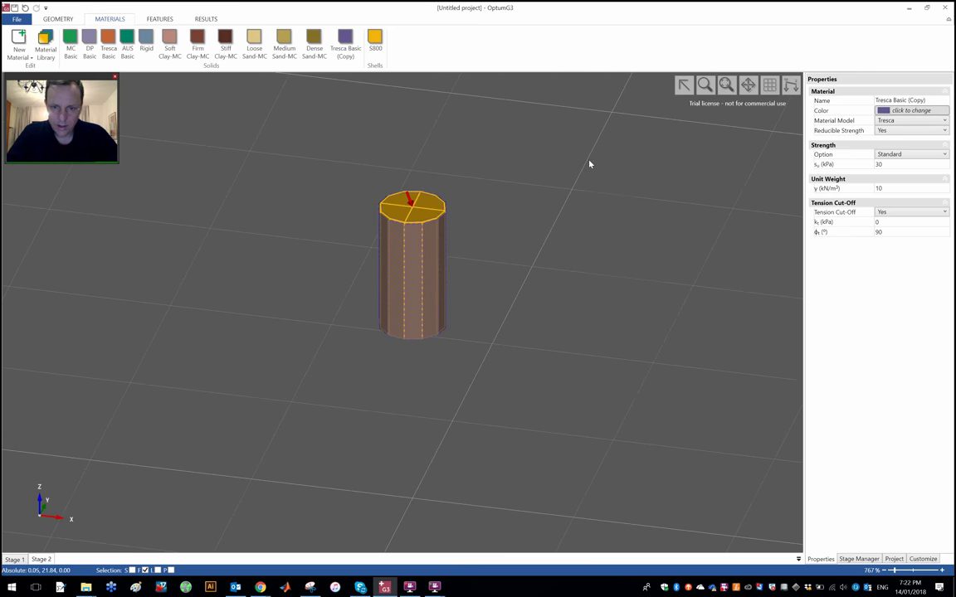
{"action": "right_click", "coordinate": [589, 162]}
{"action": "left_click", "coordinate": [639, 275]}
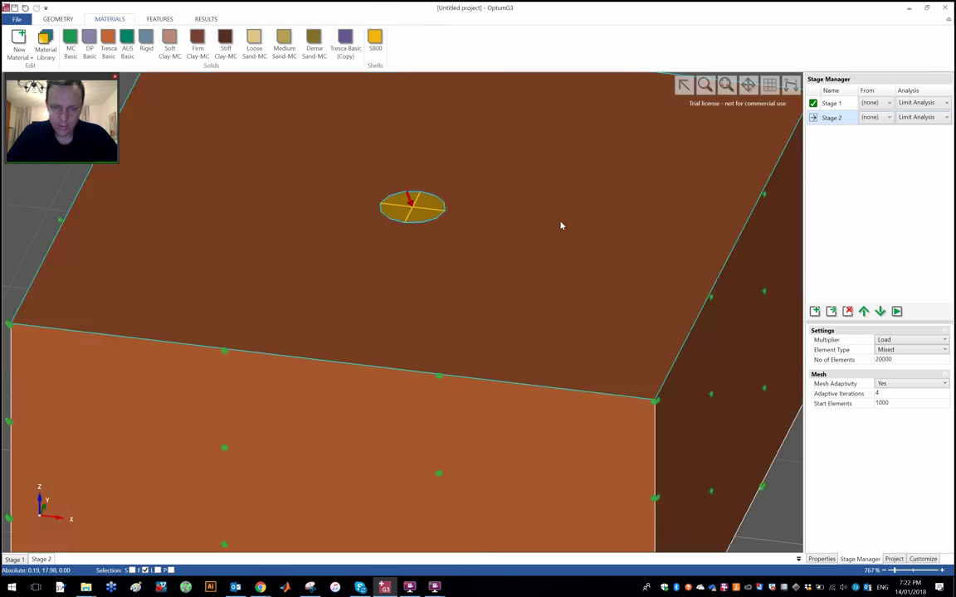
{"action": "scroll", "coordinate": [561, 224], "scroll_direction": "down", "scroll_amount": 3}
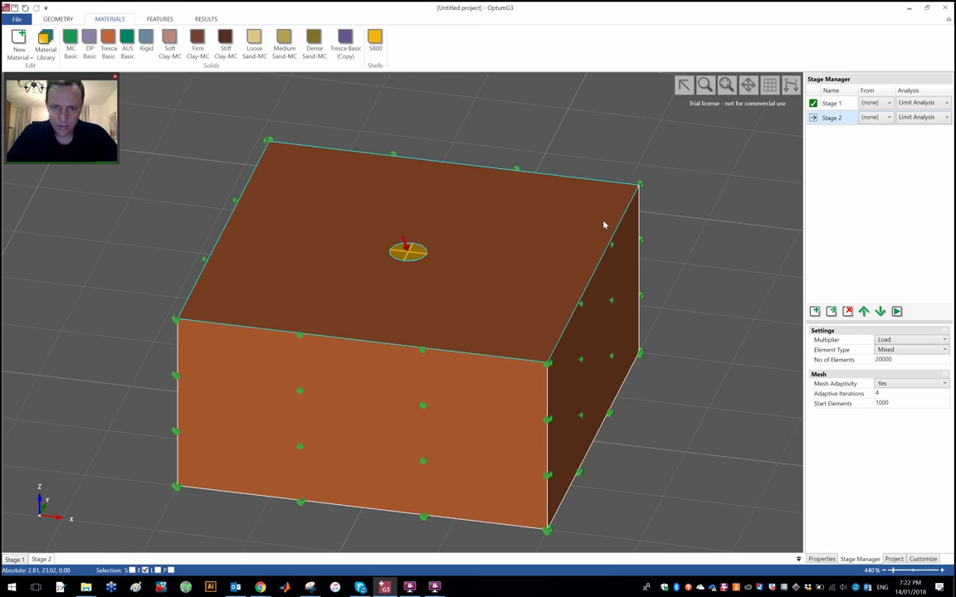
Run both limit analysis stages (Stage 2 multiplier 1367.513), then show Stage 1 results.
{"action": "left_click", "coordinate": [897, 313]}
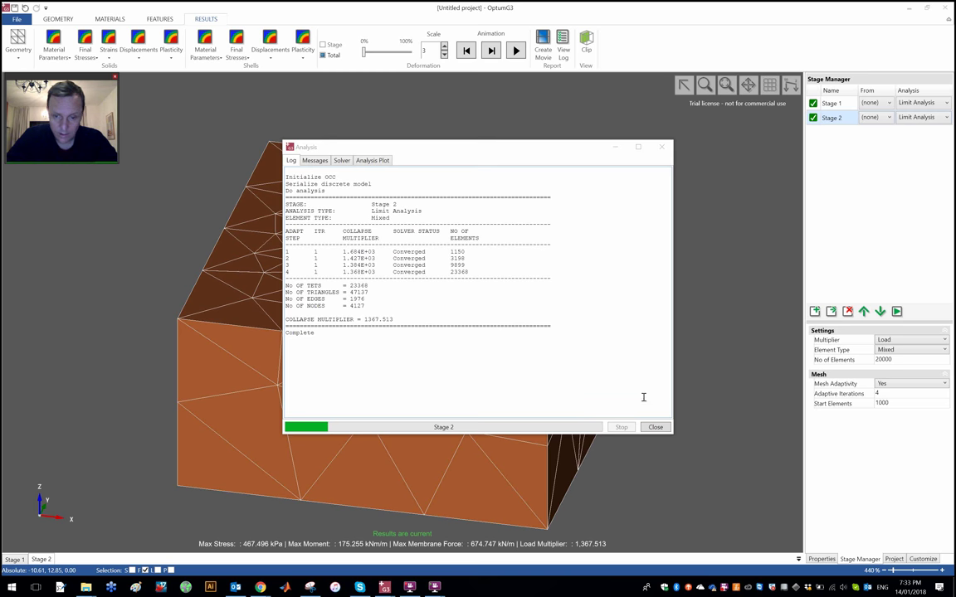
{"action": "left_click", "coordinate": [655, 427]}
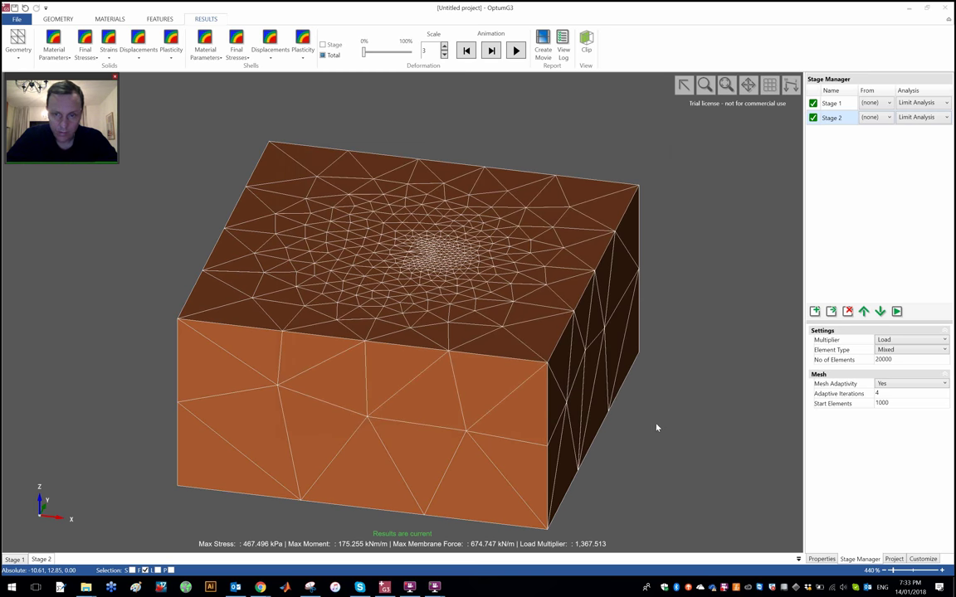
{"action": "left_click", "coordinate": [847, 103]}
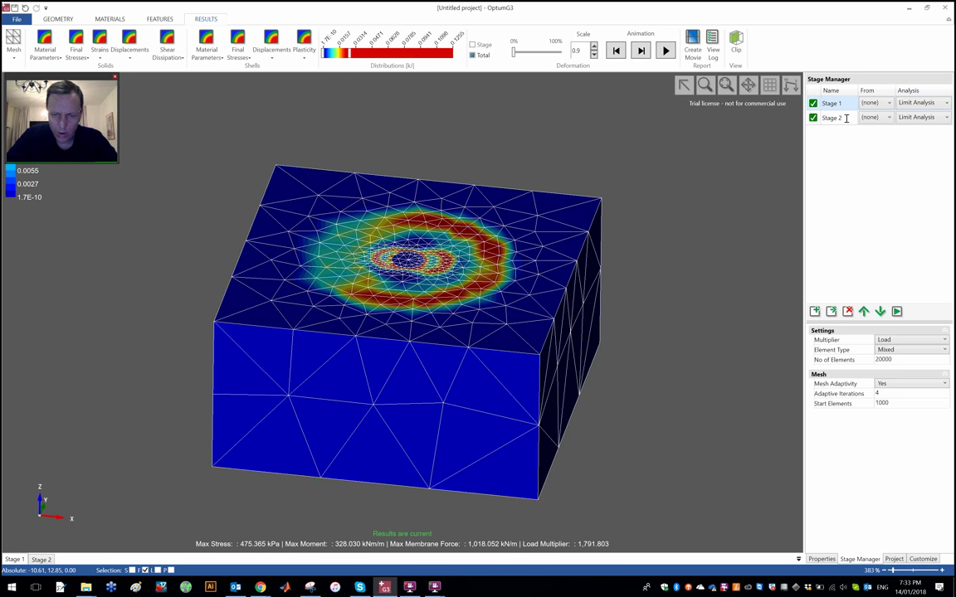
{"action": "left_click", "coordinate": [847, 118]}
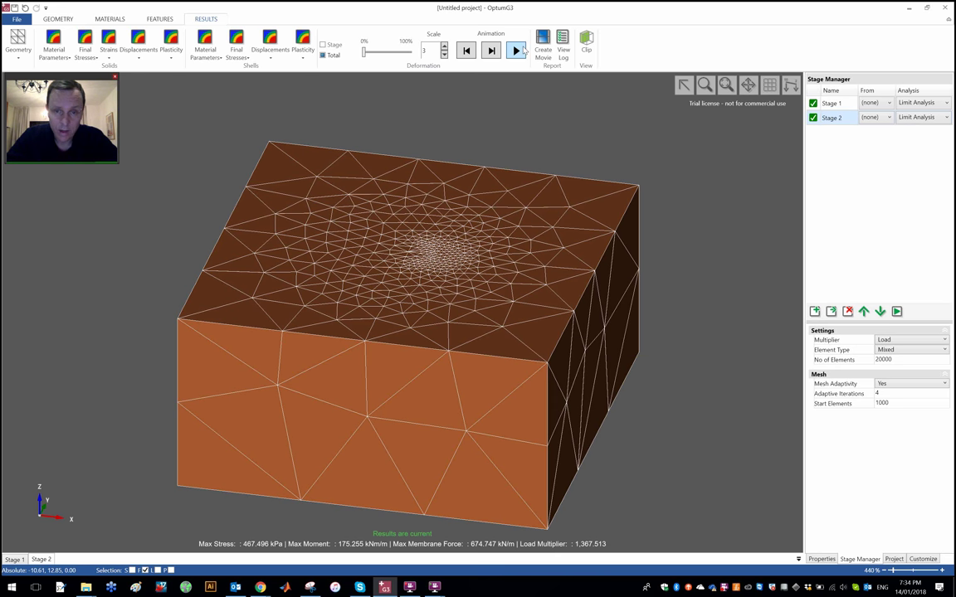
{"action": "left_click", "coordinate": [515, 52]}
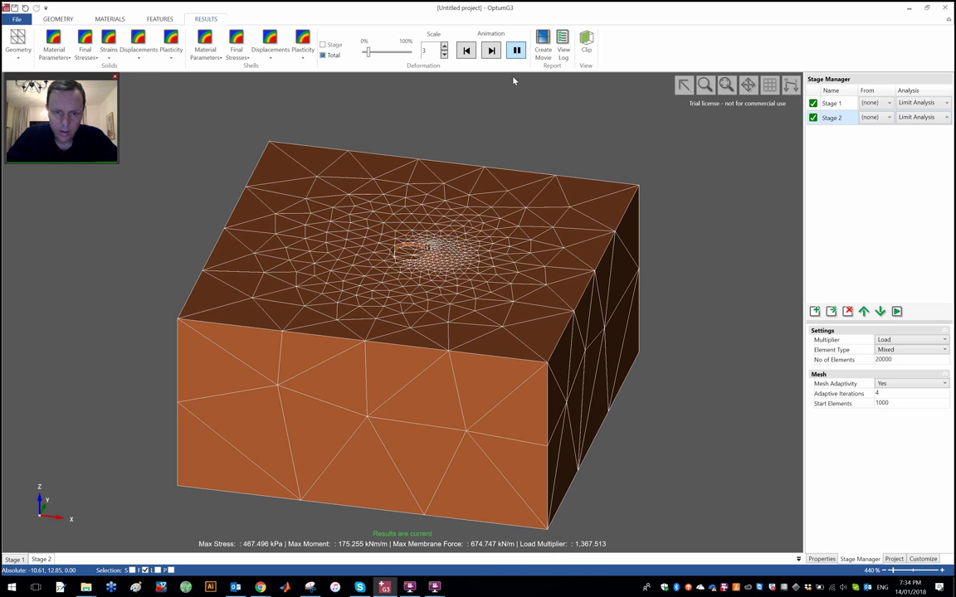
{"action": "scroll", "coordinate": [463, 248], "scroll_direction": "up", "scroll_amount": 5}
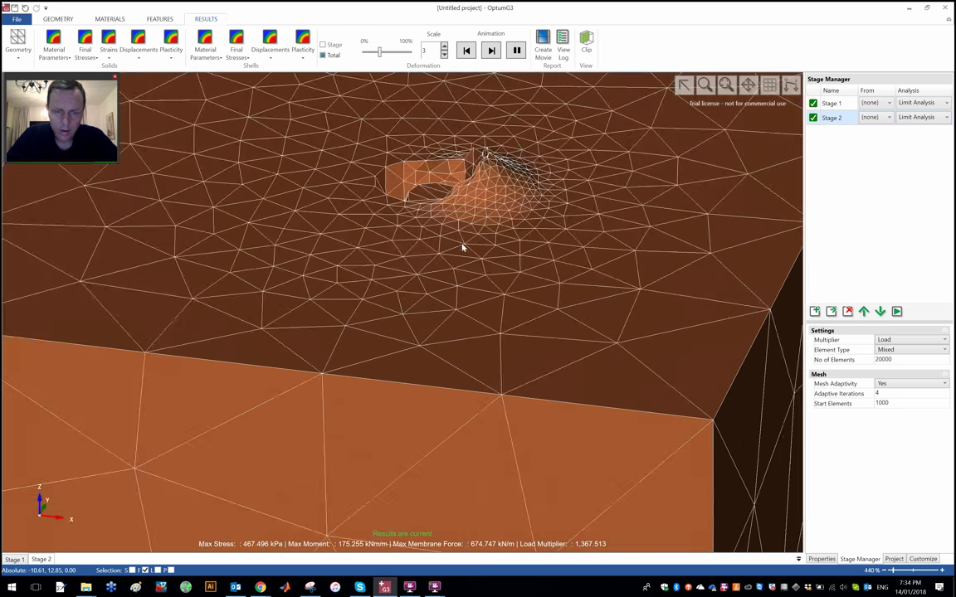
{"action": "middle_click_drag", "start_coordinate": [463, 248], "coordinate": [434, 306]}
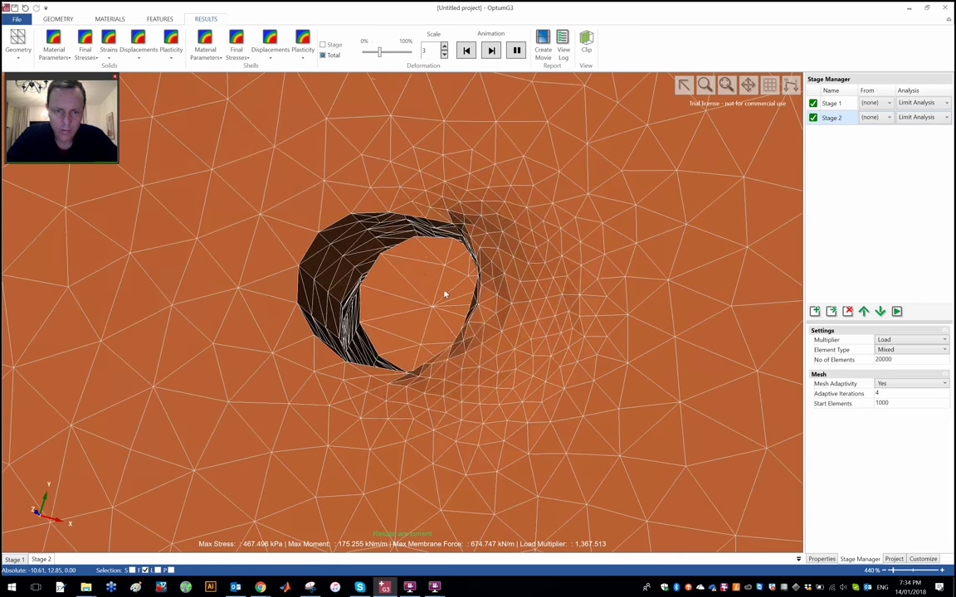
{"action": "middle_click_drag", "start_coordinate": [445, 295], "coordinate": [366, 272]}
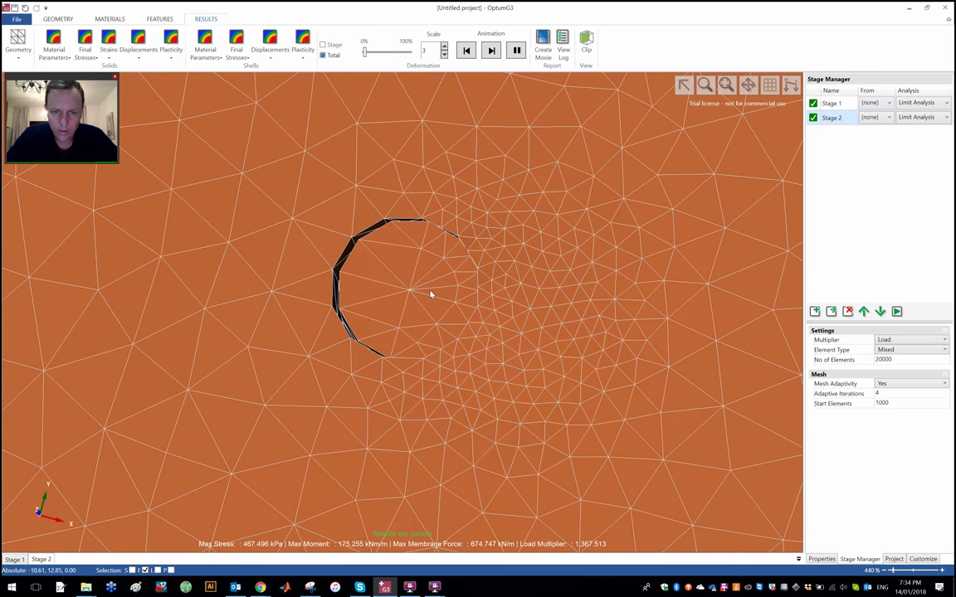
Zoom in on the Stage 2 result model and play its collapse animation.
{"action": "left_click", "coordinate": [841, 104]}
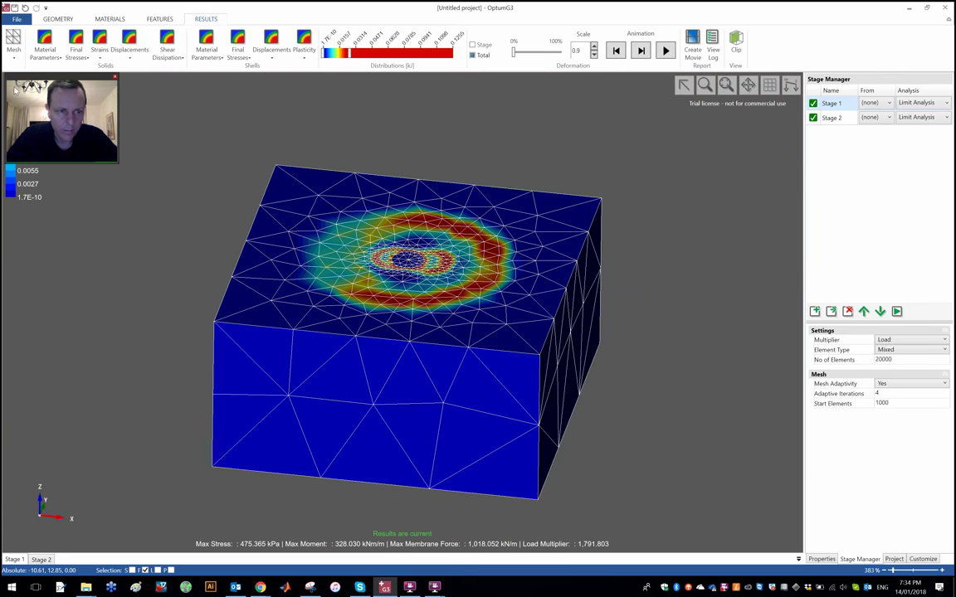
{"action": "left_click", "coordinate": [13, 43]}
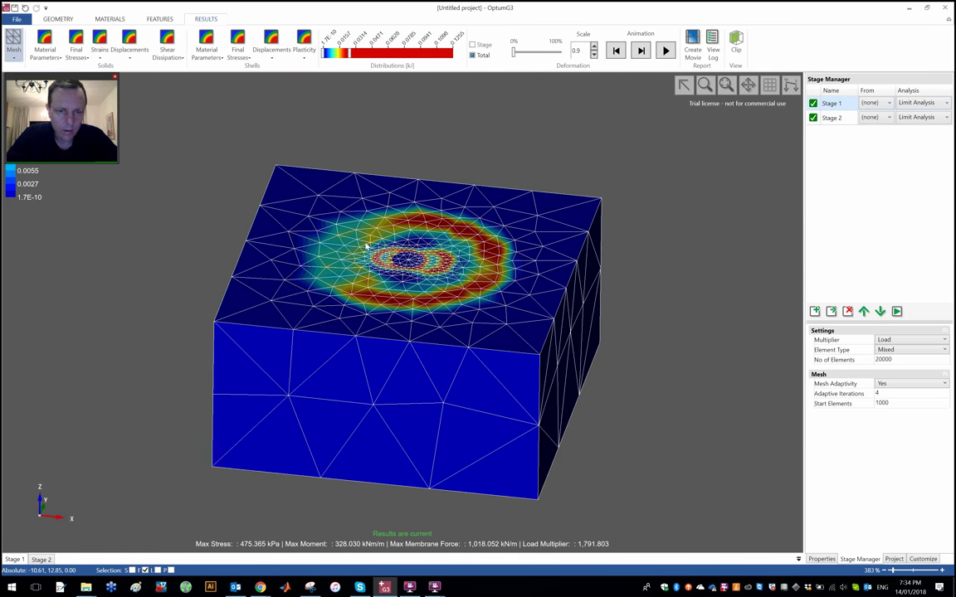
{"action": "middle_click_drag", "start_coordinate": [365, 246], "coordinate": [417, 258]}
{"action": "scroll", "coordinate": [417, 258], "scroll_direction": "up", "scroll_amount": 3}
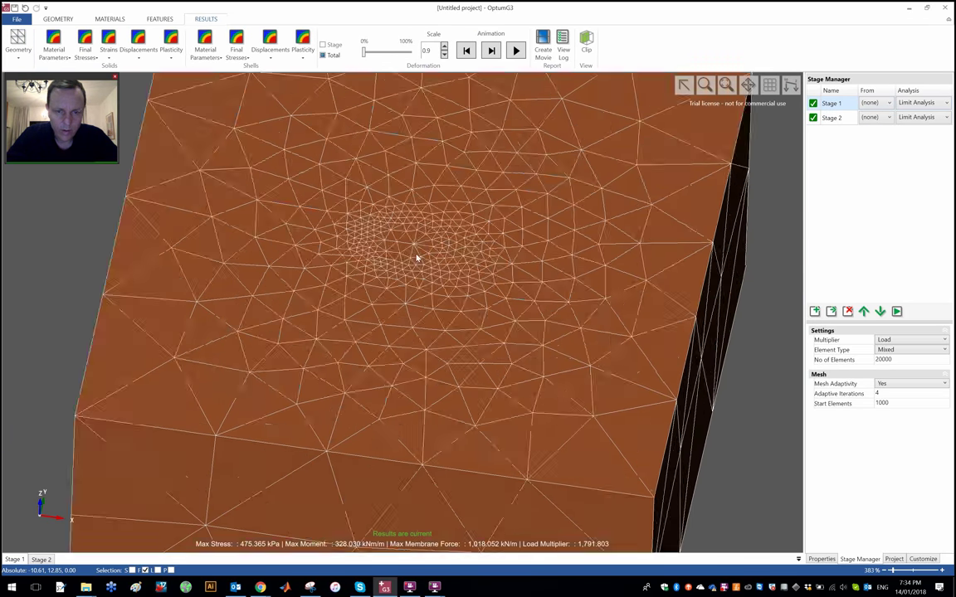
{"action": "scroll", "coordinate": [418, 257], "scroll_direction": "up", "scroll_amount": 3}
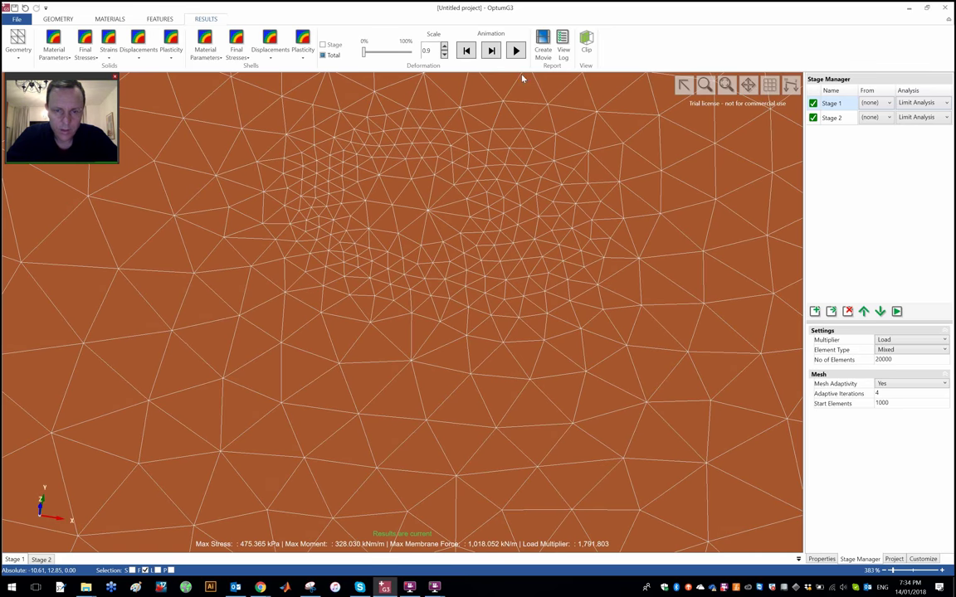
{"action": "left_click", "coordinate": [515, 50]}
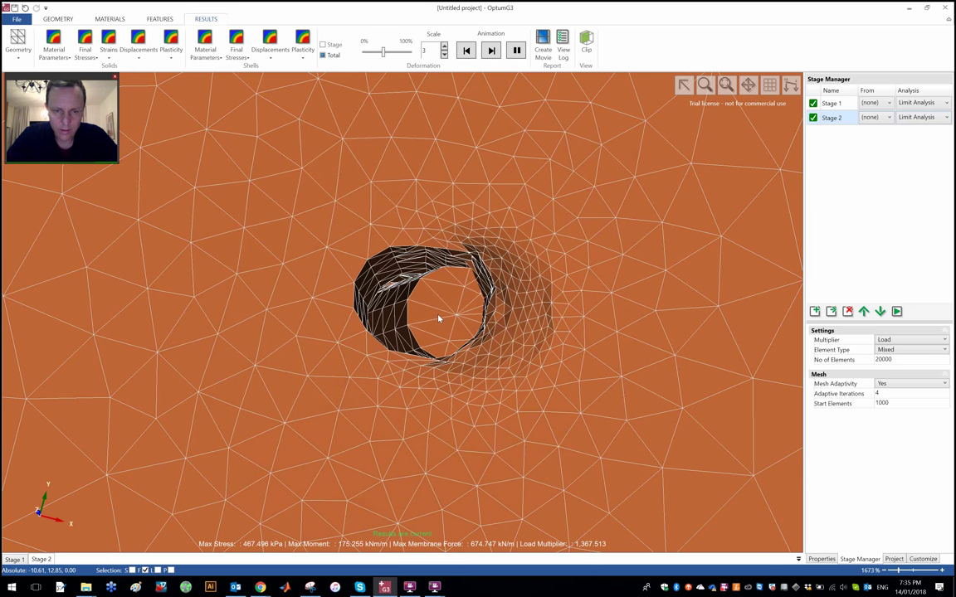
Rewind the animation, clip the box from the top, and show Shear Dissipation contours.
{"action": "left_click", "coordinate": [467, 52]}
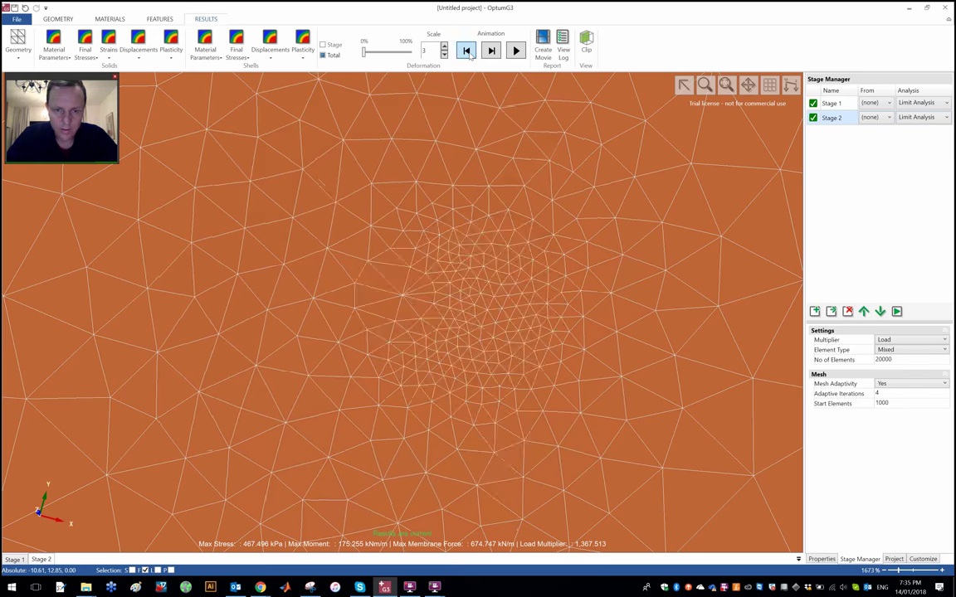
{"action": "middle_click_drag", "start_coordinate": [408, 222], "coordinate": [467, 225]}
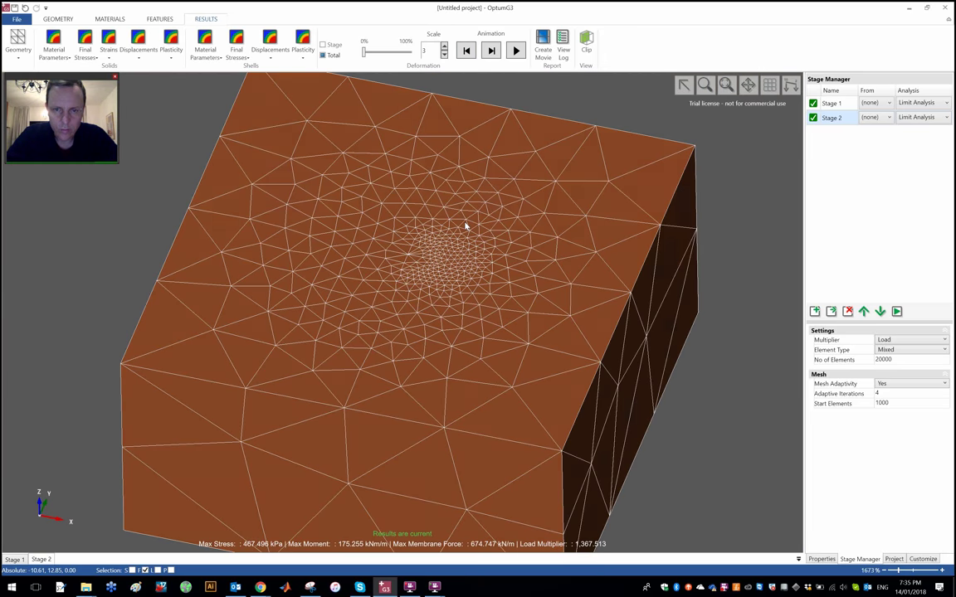
{"action": "left_click", "coordinate": [585, 43]}
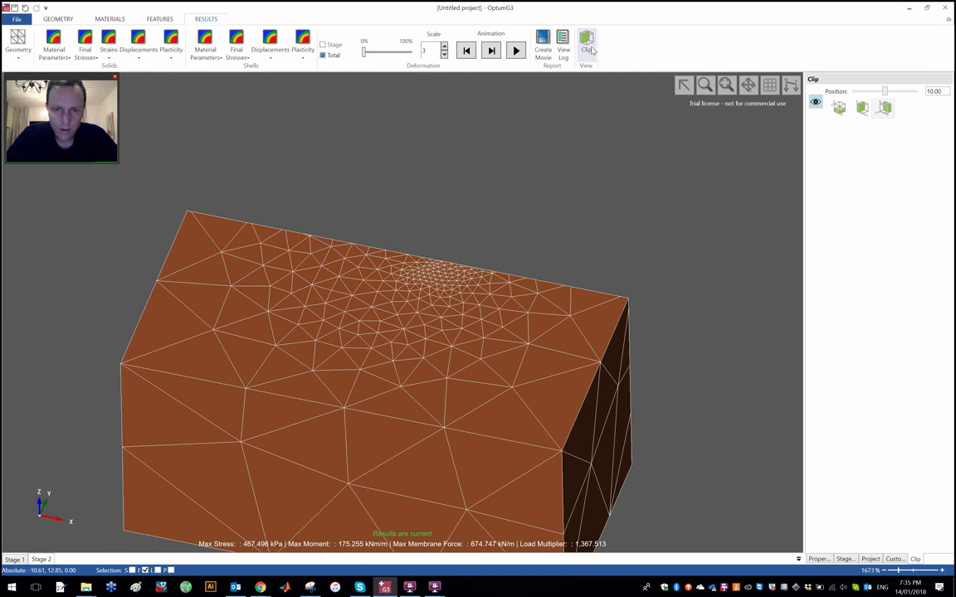
{"action": "left_click", "coordinate": [838, 107]}
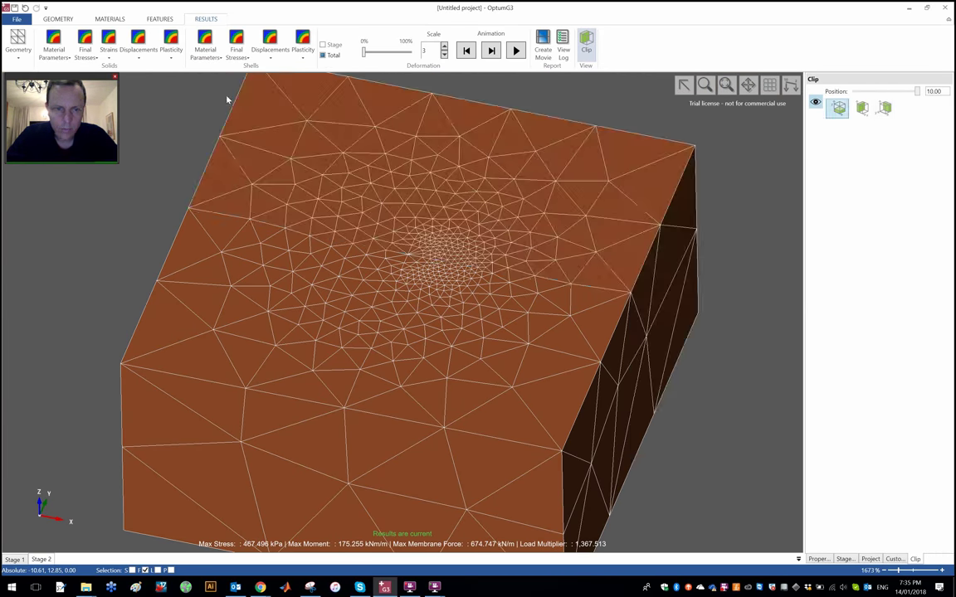
{"action": "left_click", "coordinate": [175, 52]}
{"action": "left_click", "coordinate": [171, 80]}
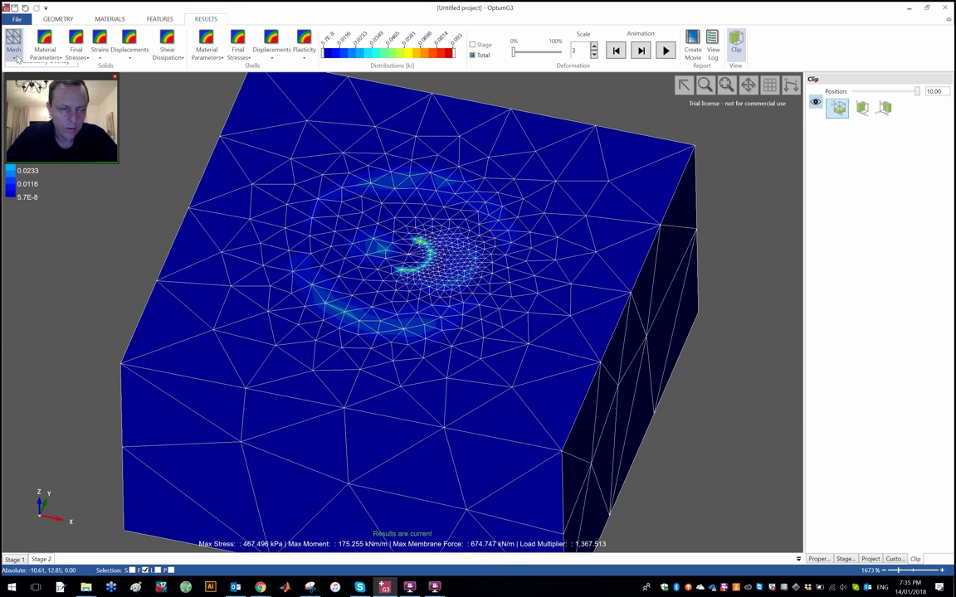
Hide the mesh overlay and lower the colour scale's upper limit to saturate contours.
{"action": "left_click", "coordinate": [13, 51]}
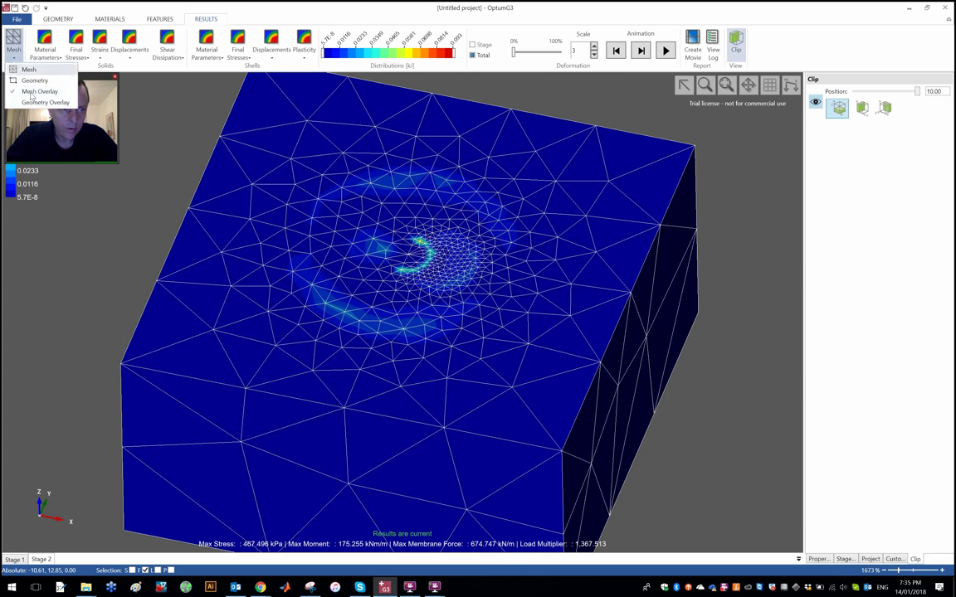
{"action": "left_click", "coordinate": [37, 91]}
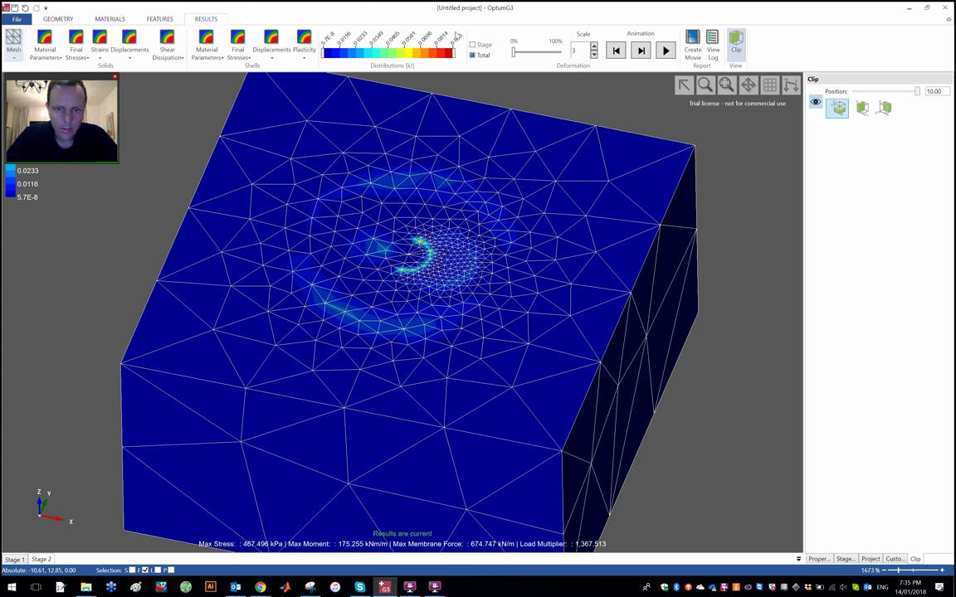
{"action": "left_click_drag", "start_coordinate": [454, 55], "coordinate": [355, 55]}
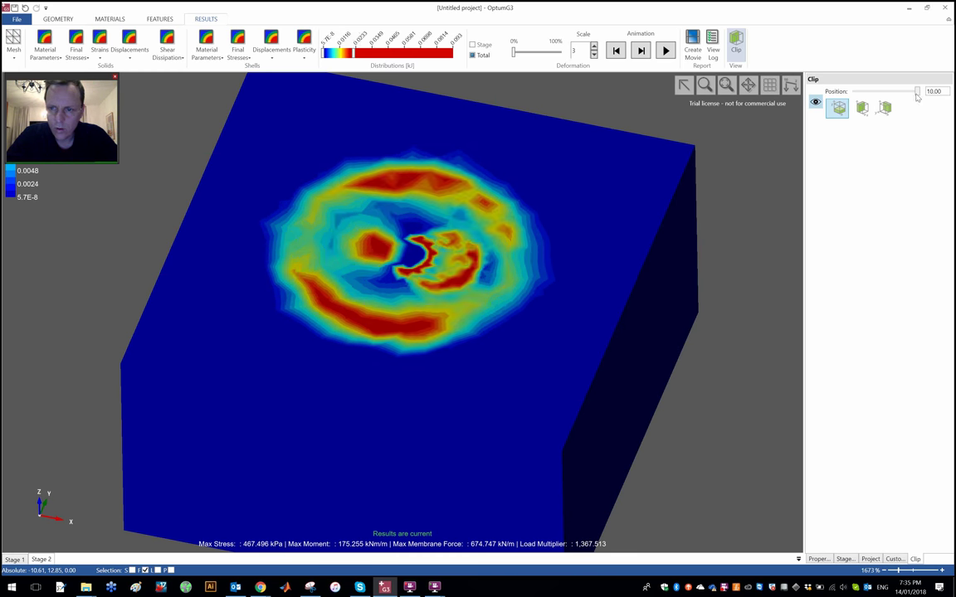
Cut a vertical section at clip position 5.00 and view it front-on.
{"action": "left_click_drag", "start_coordinate": [904, 92], "coordinate": [890, 91]}
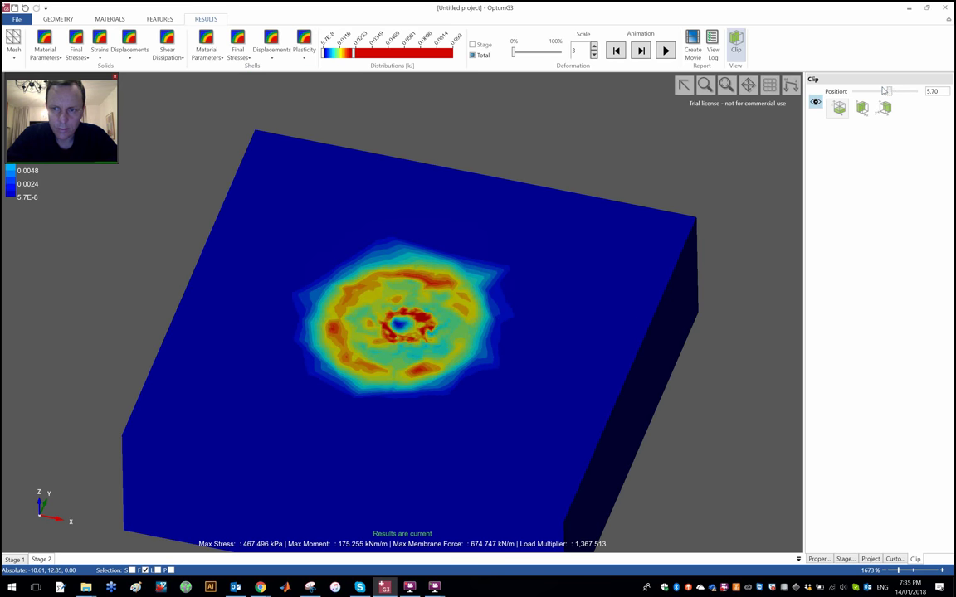
{"action": "left_click", "coordinate": [884, 91]}
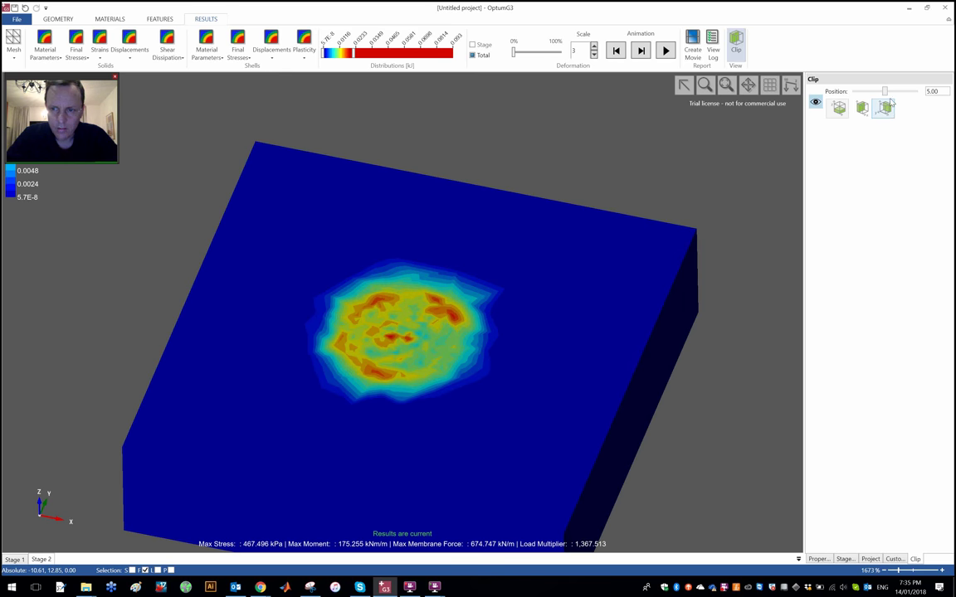
{"action": "left_click", "coordinate": [885, 108]}
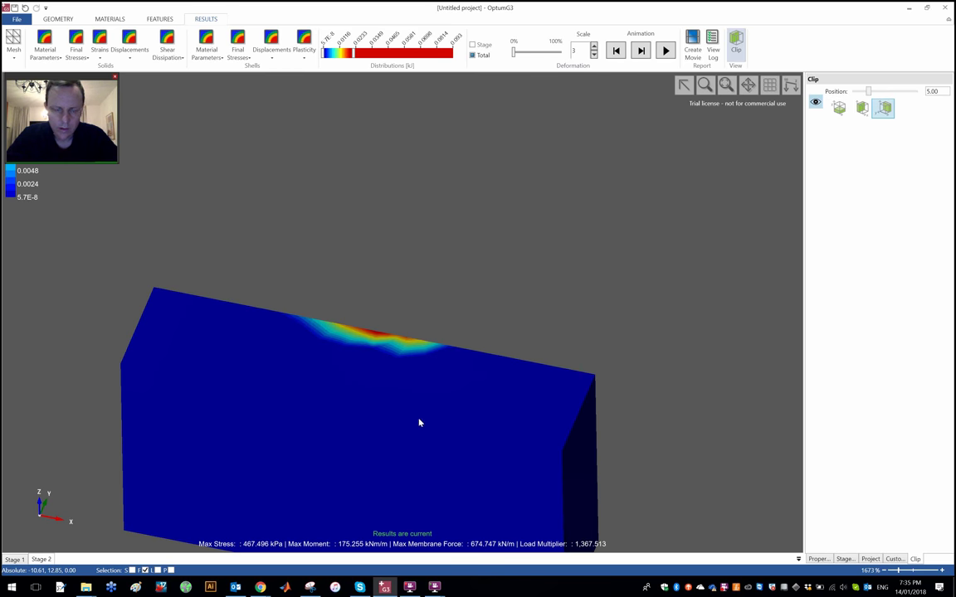
{"action": "scroll", "coordinate": [448, 370], "scroll_direction": "down", "scroll_amount": 3}
{"action": "left_click_drag", "start_coordinate": [461, 444], "coordinate": [535, 388]}
{"action": "left_click_drag", "start_coordinate": [446, 368], "coordinate": [449, 407]}
{"action": "scroll", "coordinate": [429, 330], "scroll_direction": "down", "scroll_amount": 2}
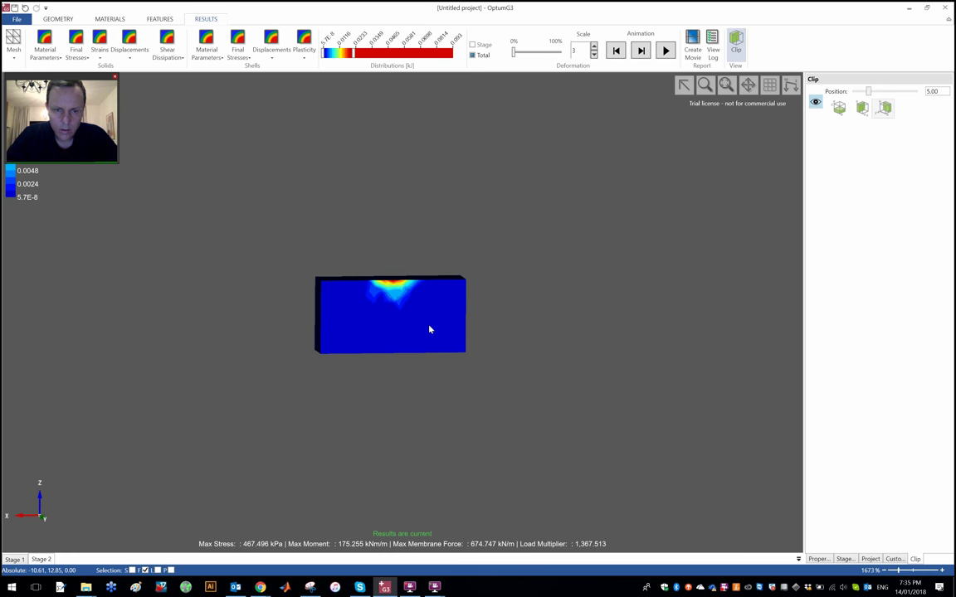
{"action": "scroll", "coordinate": [431, 323], "scroll_direction": "up", "scroll_amount": 5}
Play the collapse animation on the dissipation section with deformation scale lowered from 3 to 1.
{"action": "left_click_drag", "start_coordinate": [439, 312], "coordinate": [462, 323]}
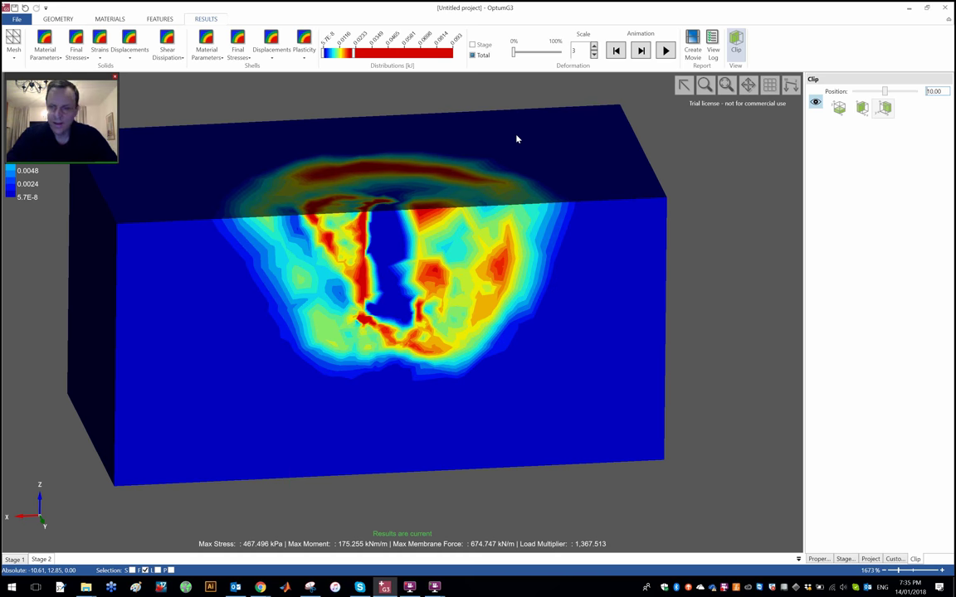
{"action": "left_click", "coordinate": [666, 50]}
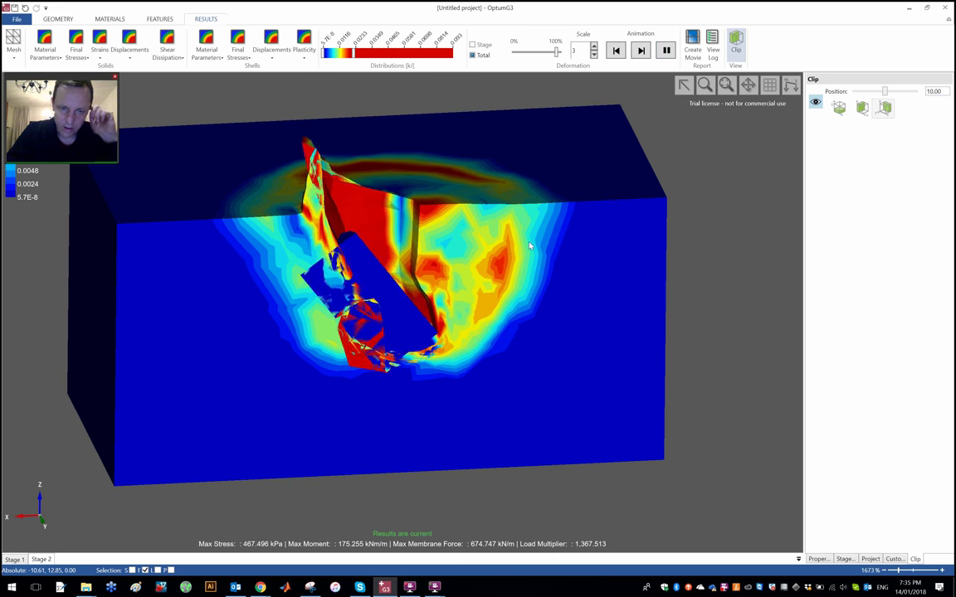
{"action": "left_click", "coordinate": [594, 55]}
{"action": "left_click", "coordinate": [594, 55]}
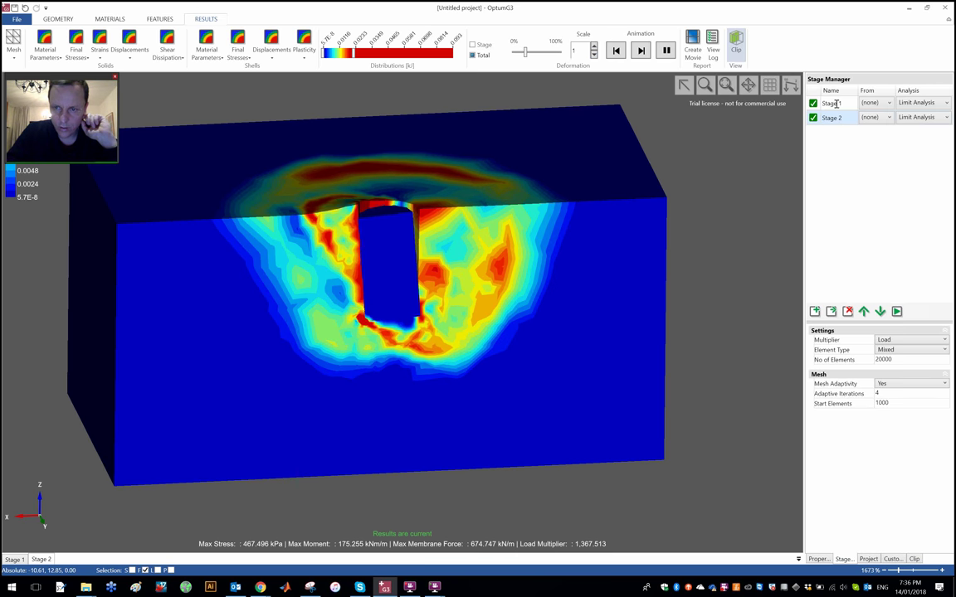
Switch to Stage 1 results and clip the model, viewed from an oblique front angle.
{"action": "left_click", "coordinate": [839, 101]}
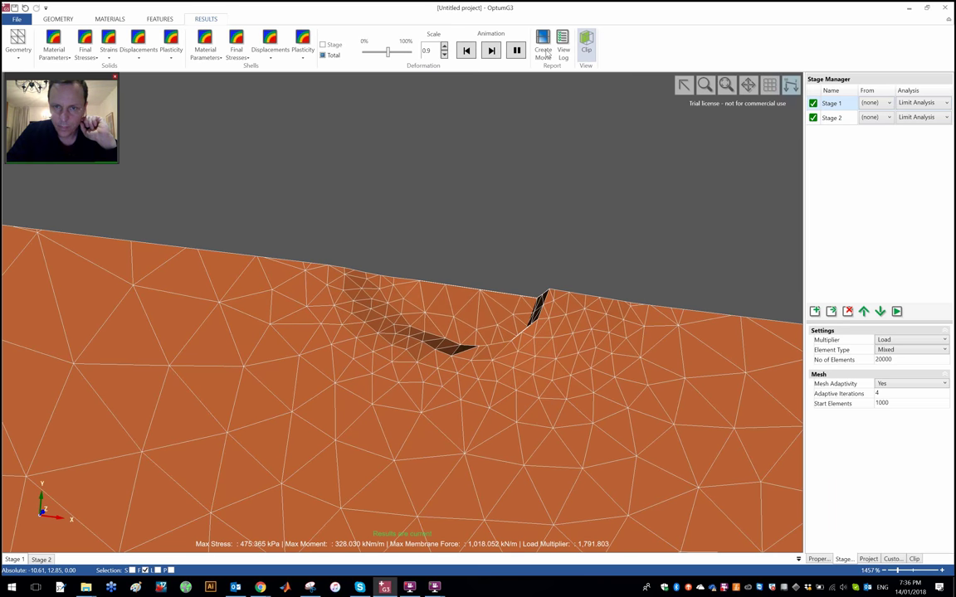
{"action": "left_click_drag", "start_coordinate": [548, 249], "coordinate": [541, 159]}
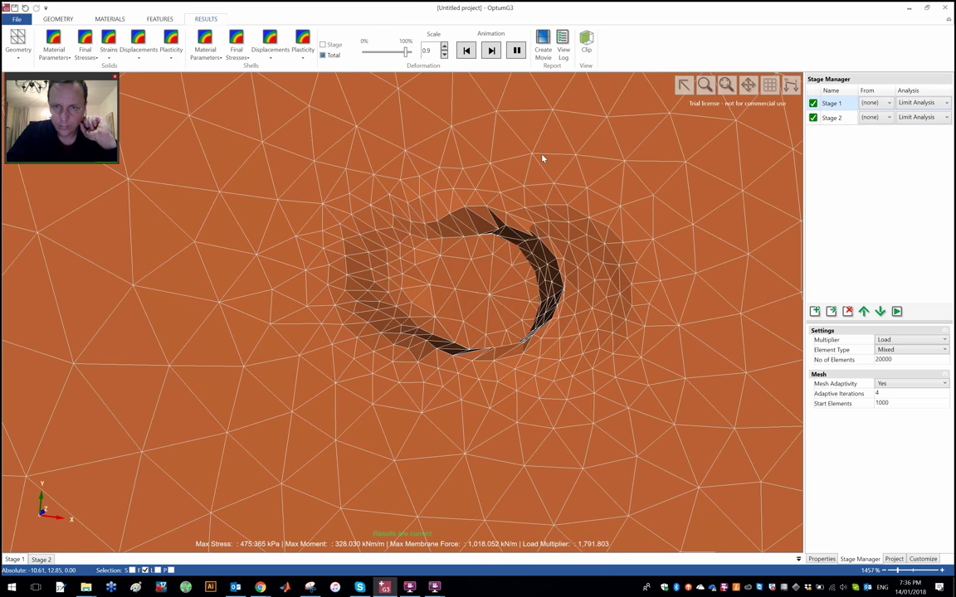
{"action": "scroll", "coordinate": [541, 158], "scroll_direction": "down", "scroll_amount": 5}
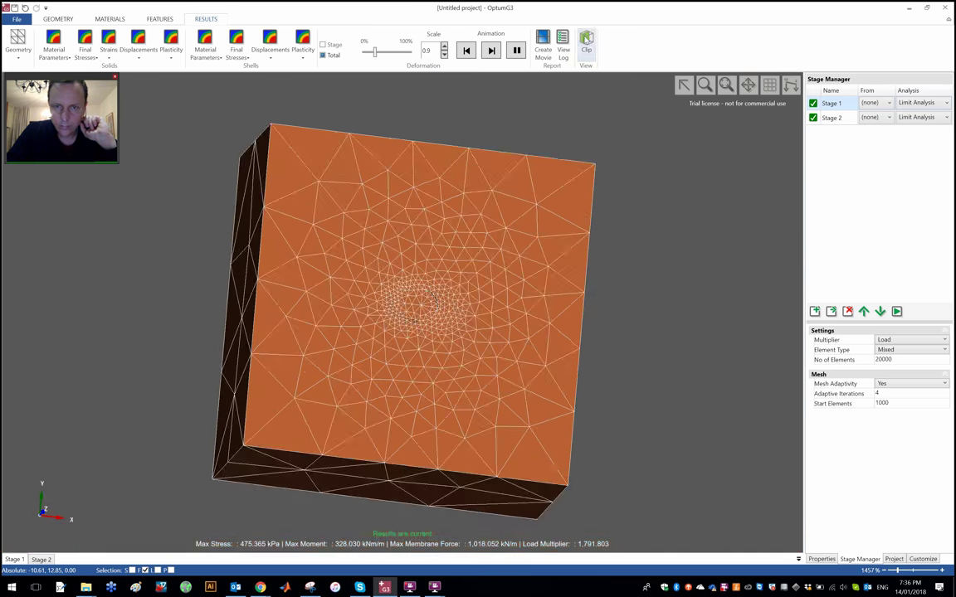
{"action": "left_click", "coordinate": [586, 41]}
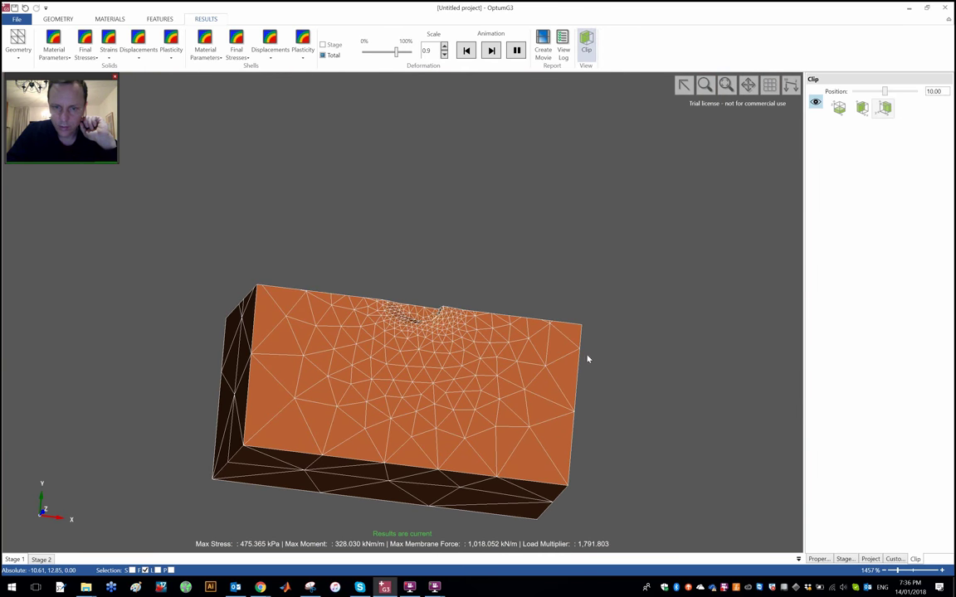
{"action": "left_click_drag", "start_coordinate": [587, 358], "coordinate": [587, 220]}
{"action": "left_click_drag", "start_coordinate": [399, 400], "coordinate": [478, 263]}
Turn off the mesh overlay and display Stage 1's Shear Dissipation (1,791.803) on the section.
{"action": "left_click", "coordinate": [18, 49]}
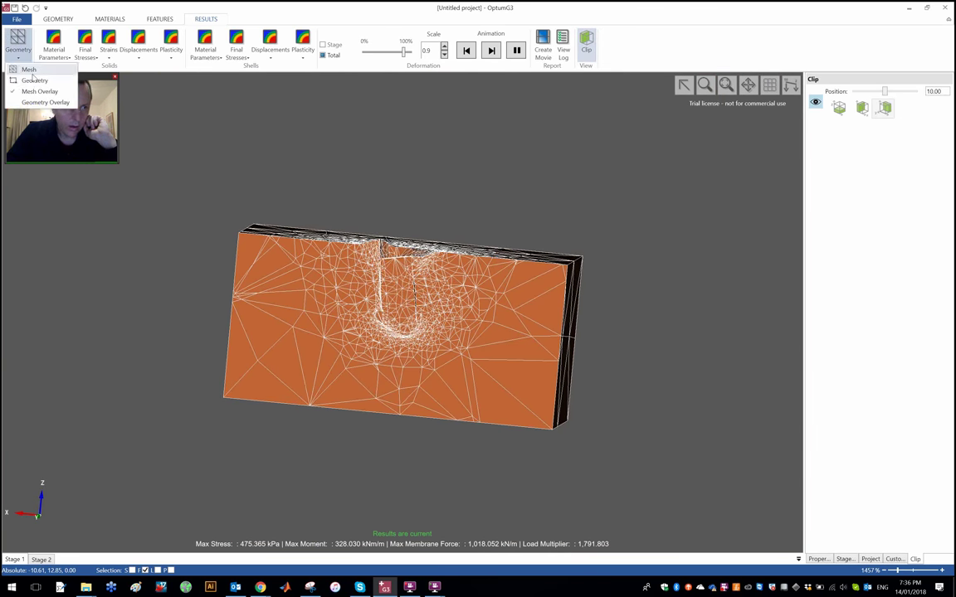
{"action": "left_click", "coordinate": [38, 91]}
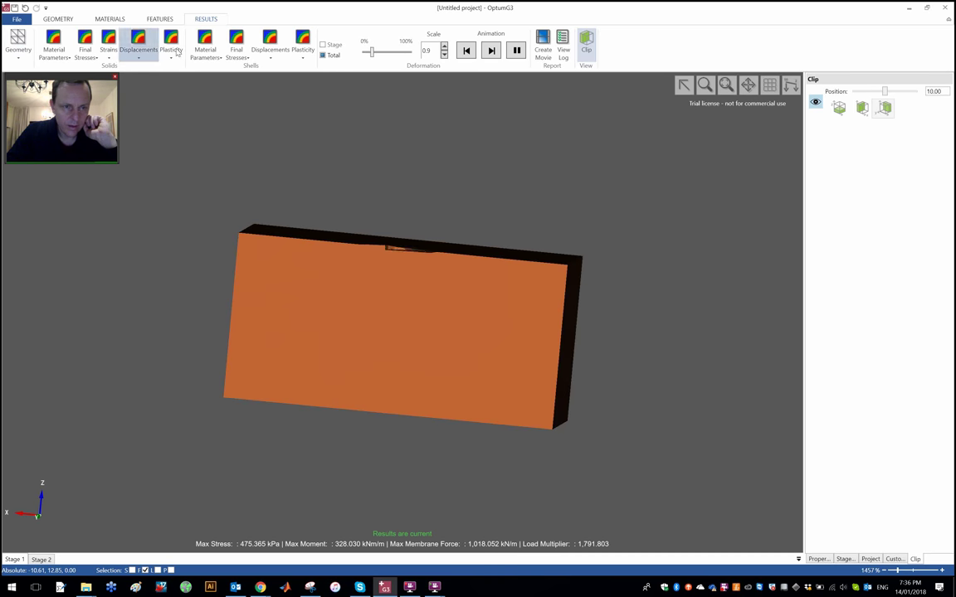
{"action": "left_click", "coordinate": [174, 52]}
{"action": "left_click", "coordinate": [199, 92]}
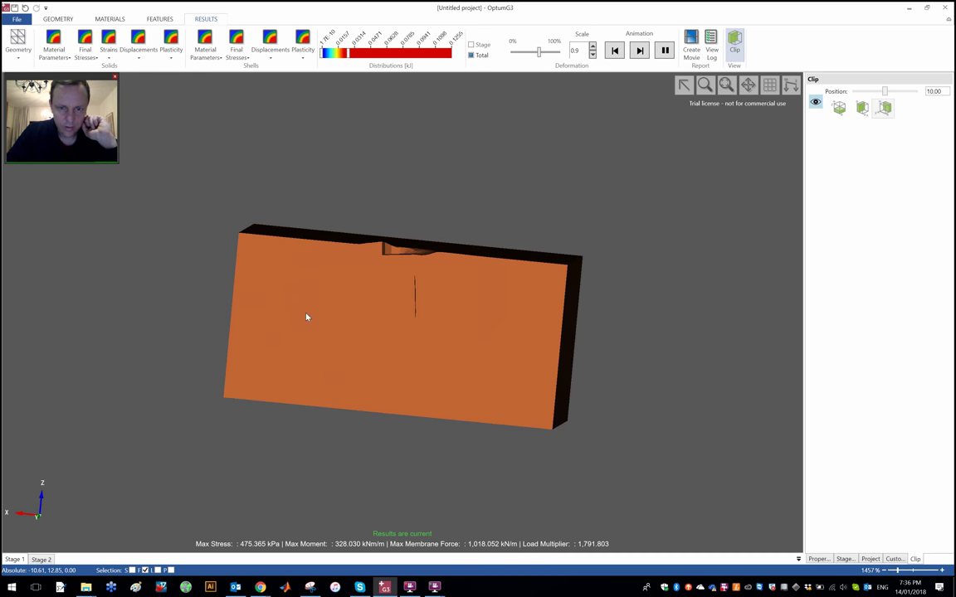
{"action": "left_click_drag", "start_coordinate": [640, 423], "coordinate": [723, 240]}
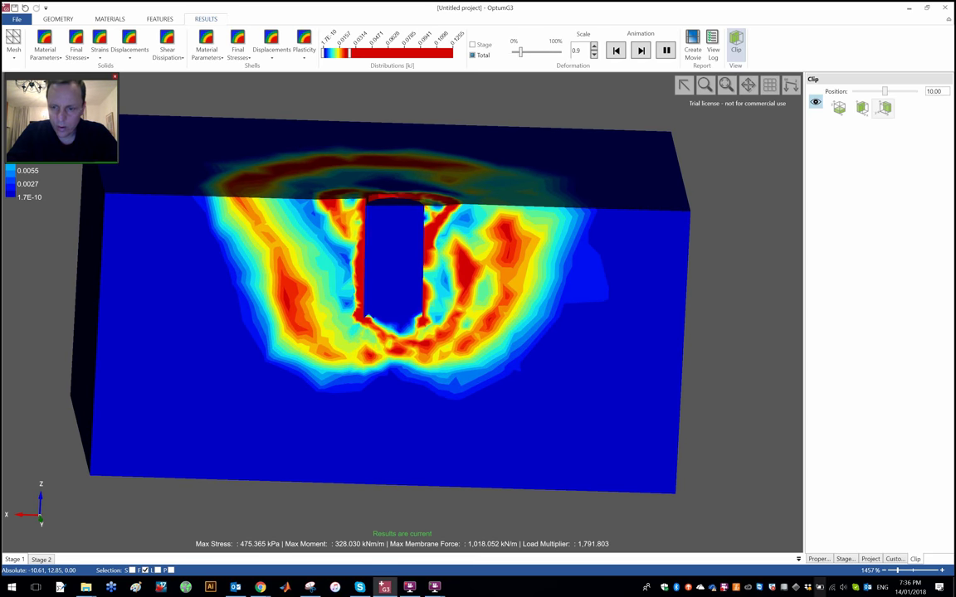
Switch the dissipation view to Stage 2's results, showing load multiplier 1,367.513.
{"action": "left_click", "coordinate": [844, 558]}
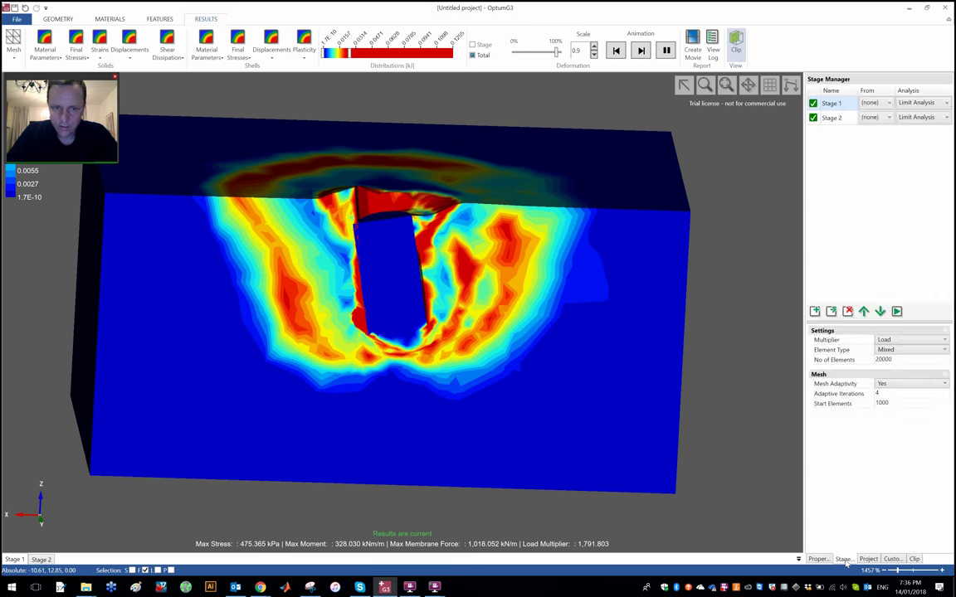
{"action": "left_click", "coordinate": [840, 116]}
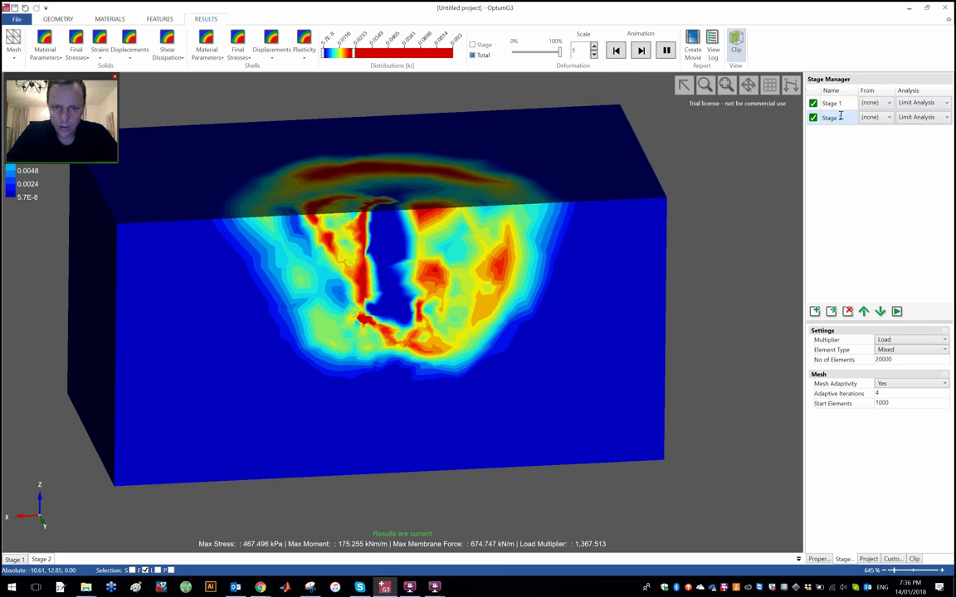